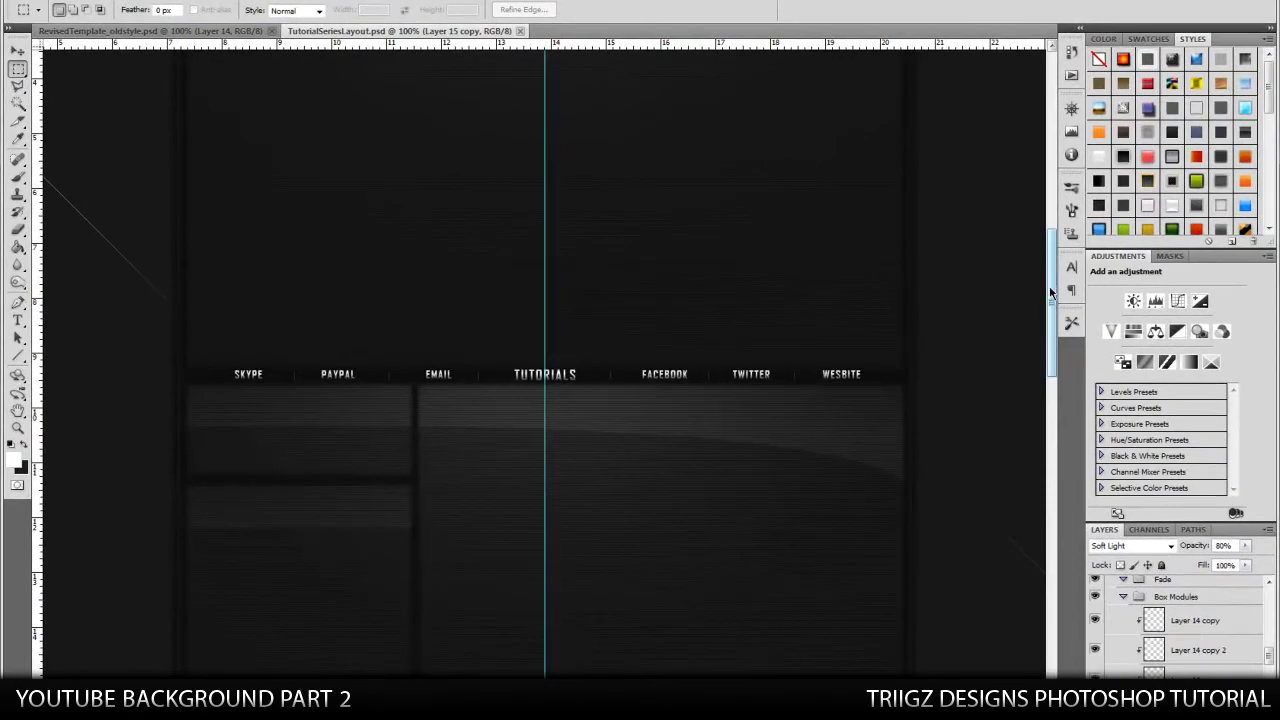
# Switch to RevisedTemplate_oldstyle.psd, show the Modules layer in the Box Modules group and select it.
pyautogui.moveTo(1052, 295)
pyautogui.mouseDown()
pyautogui.moveTo(1048, 230)
pyautogui.moveTo(1052, 278)
pyautogui.mouseUp()
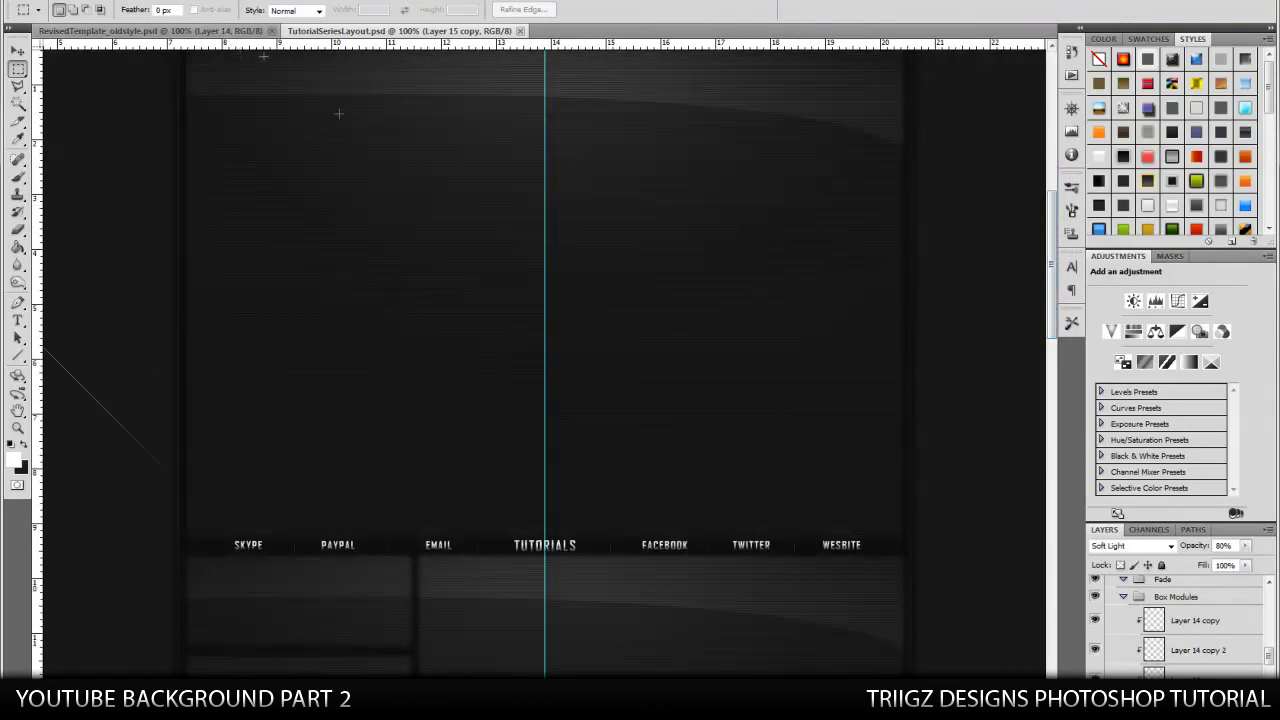
pyautogui.click(178, 31)
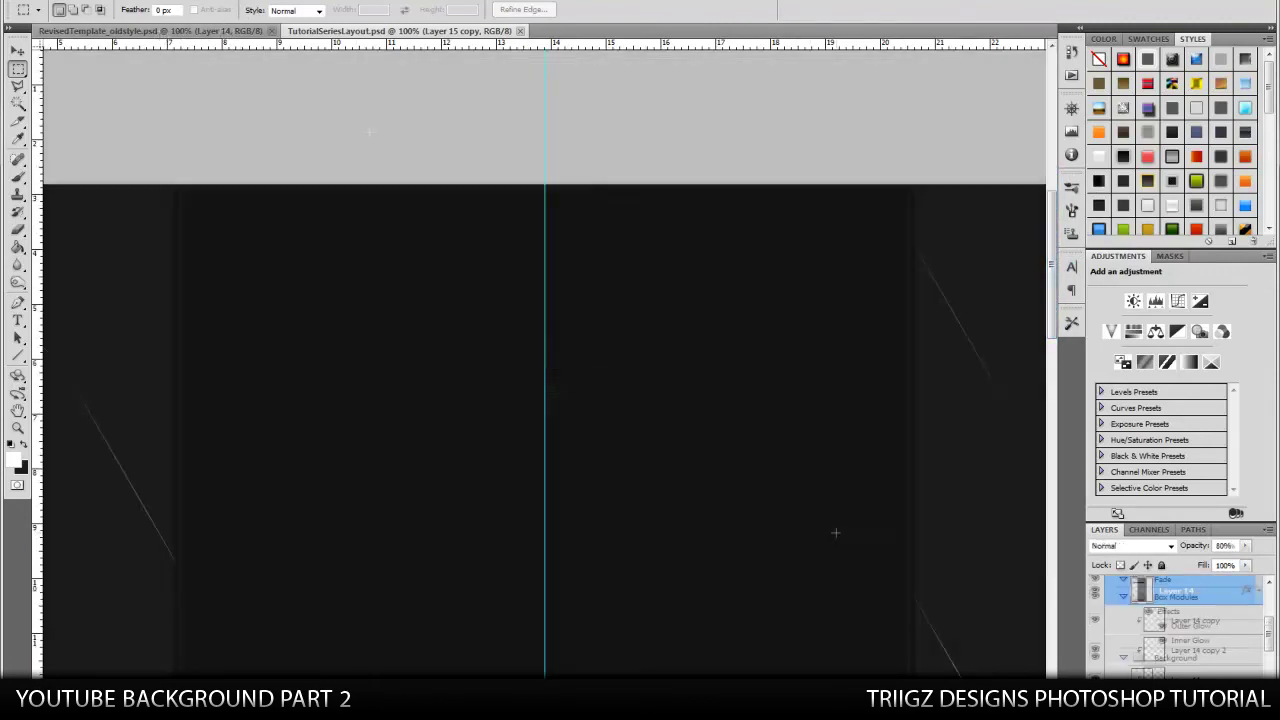
pyautogui.moveTo(1268, 639); pyautogui.dragTo(1268, 619)
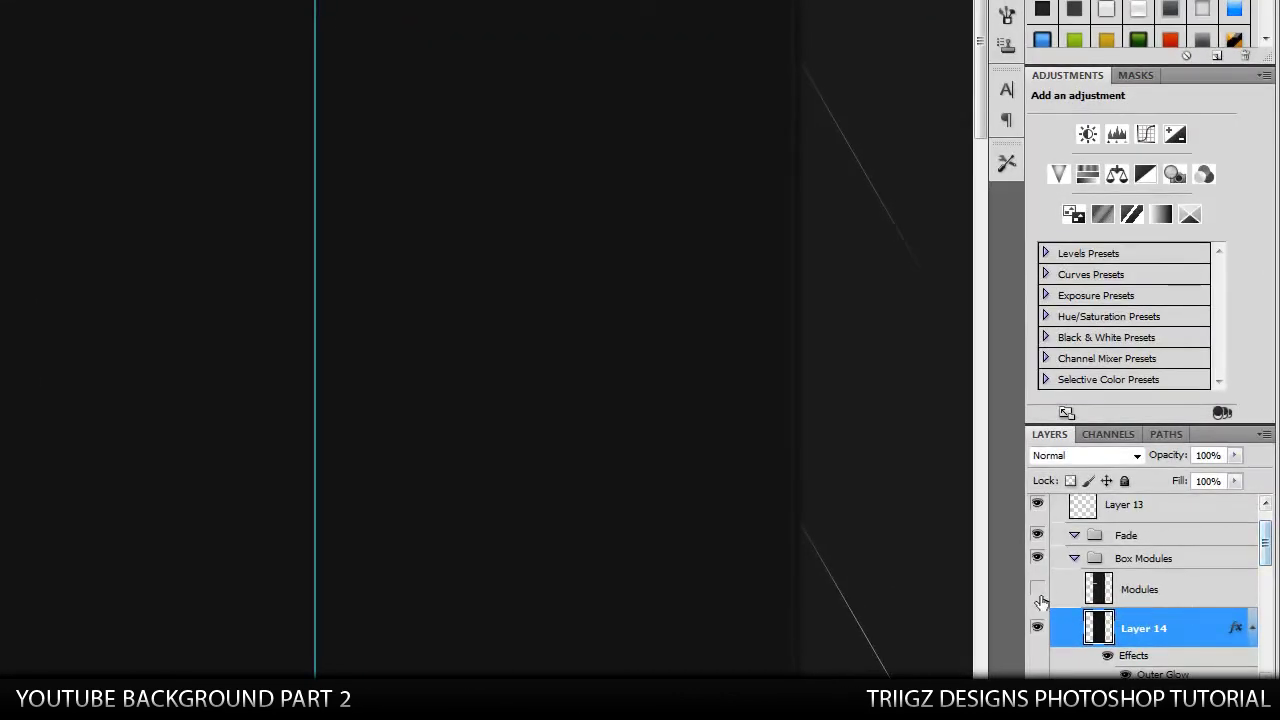
pyautogui.click(1038, 590)
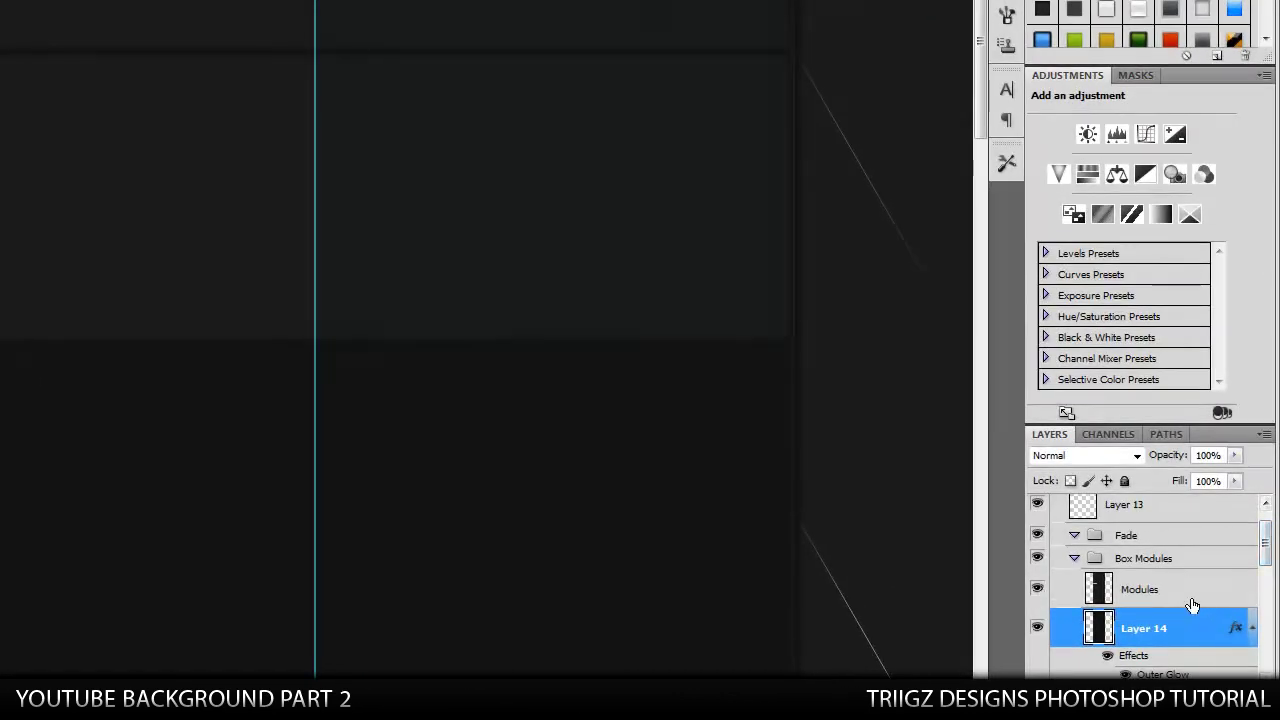
pyautogui.click(1192, 595)
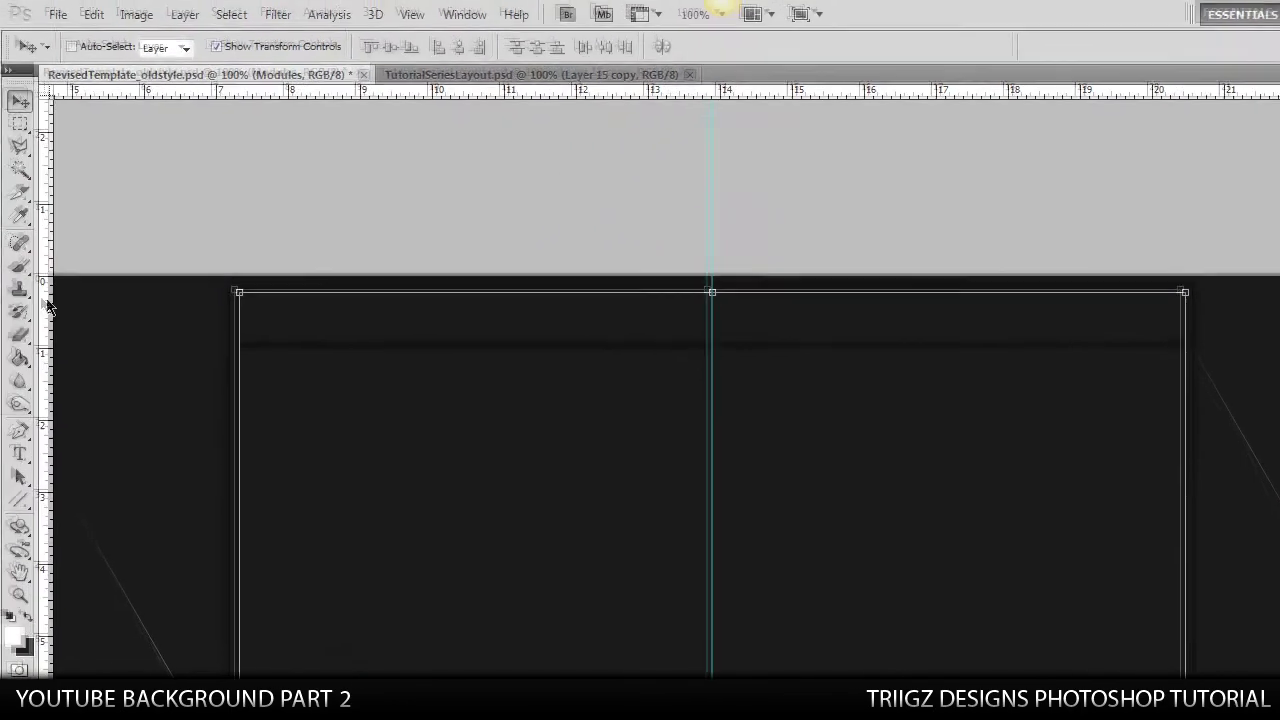
# Place two vertical guides on the side edges of the Modules shape and a horizontal guide on its top edge.
pyautogui.moveTo(212, 311); pyautogui.dragTo(242, 298)
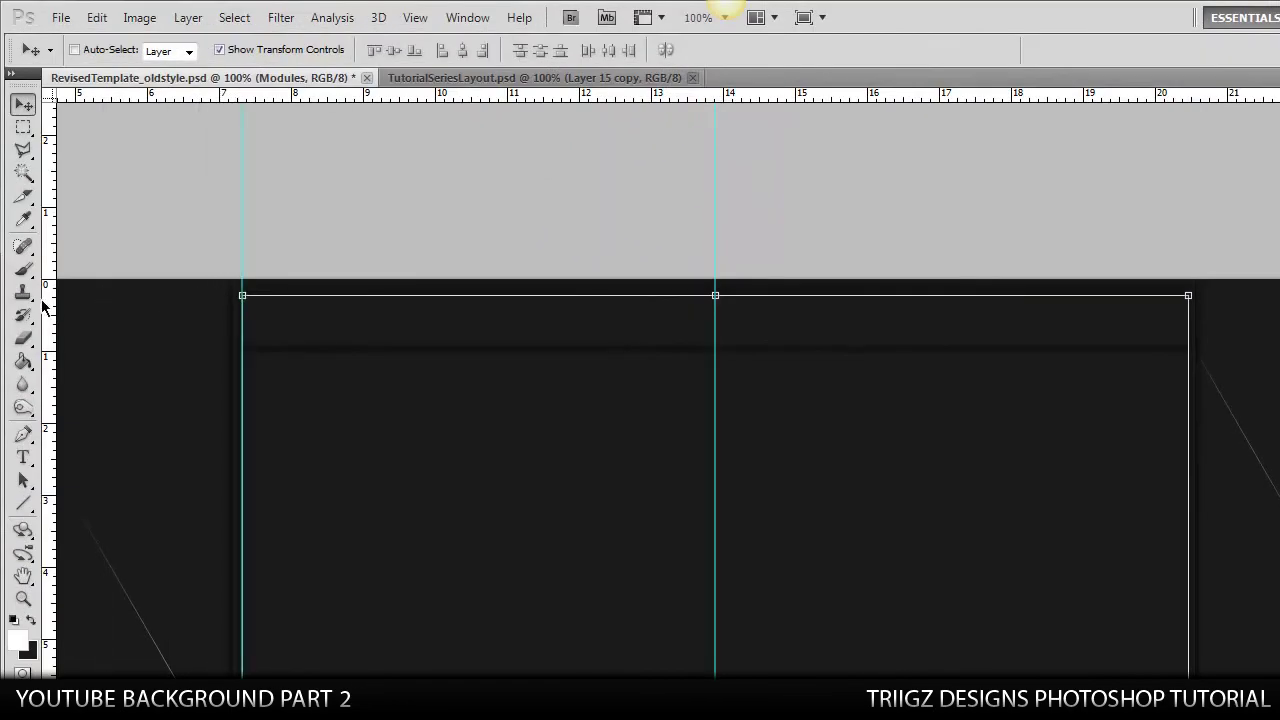
pyautogui.moveTo(48, 300); pyautogui.dragTo(1194, 345)
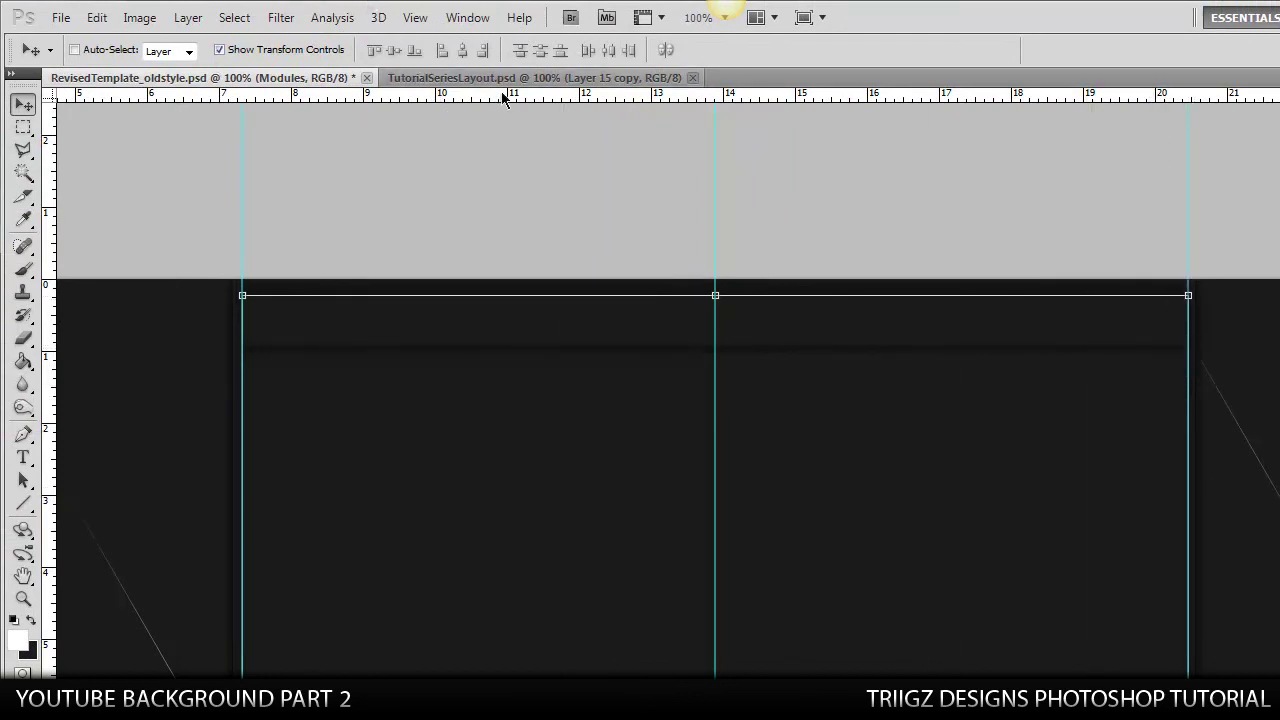
pyautogui.moveTo(505, 95); pyautogui.dragTo(751, 297)
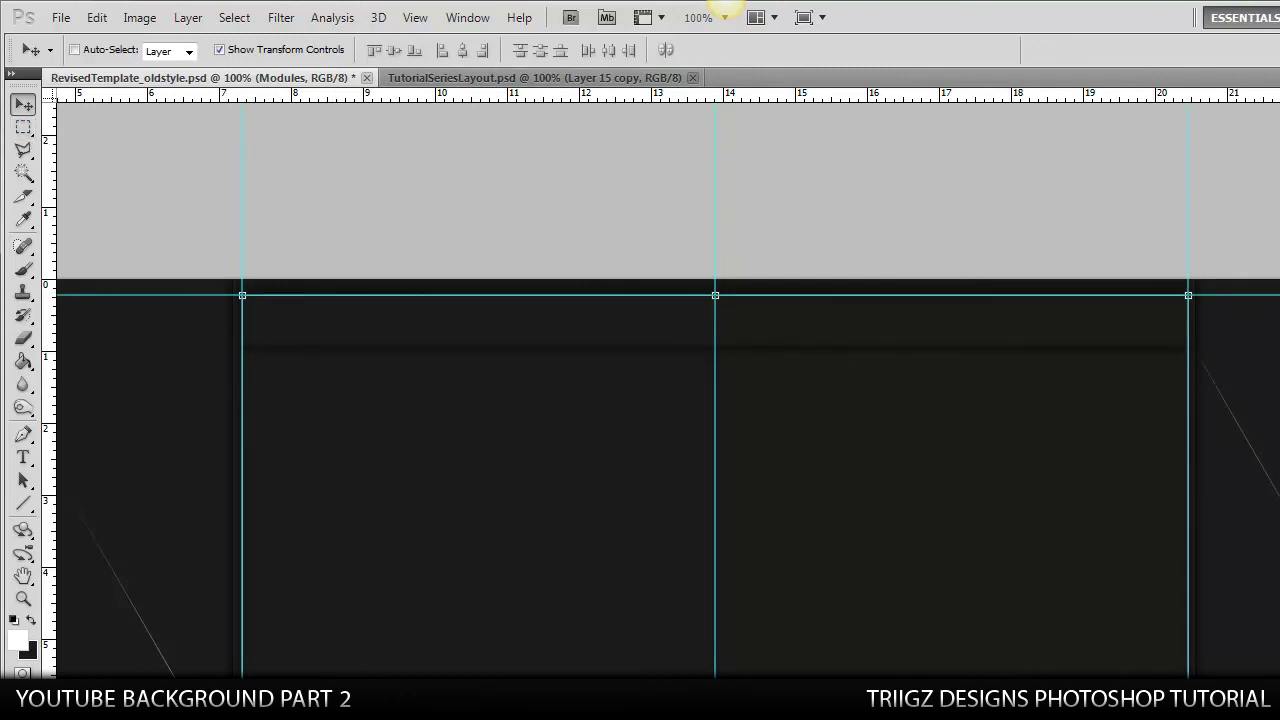
# Select a full-width strip covering the line at the top of the Modules shape and fill it with the dark swatch colour as foreground.
pyautogui.click(27, 131)
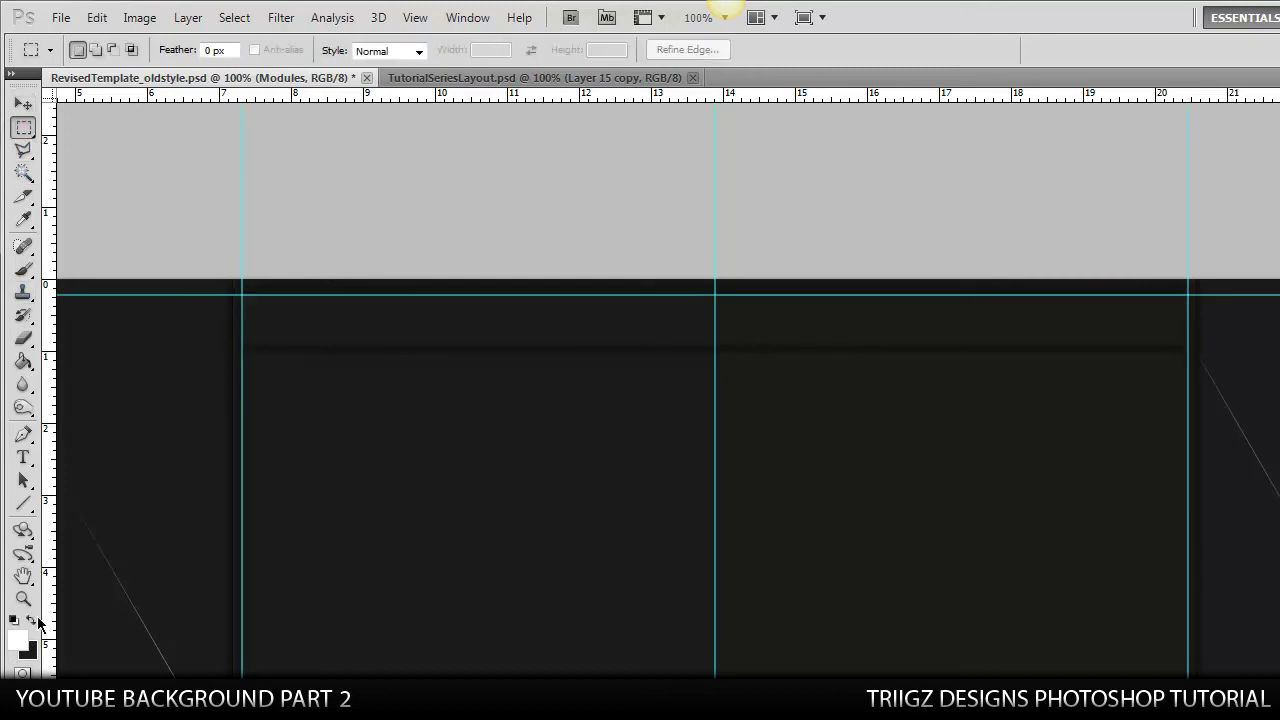
pyautogui.click(31, 623)
pyautogui.click(17, 639)
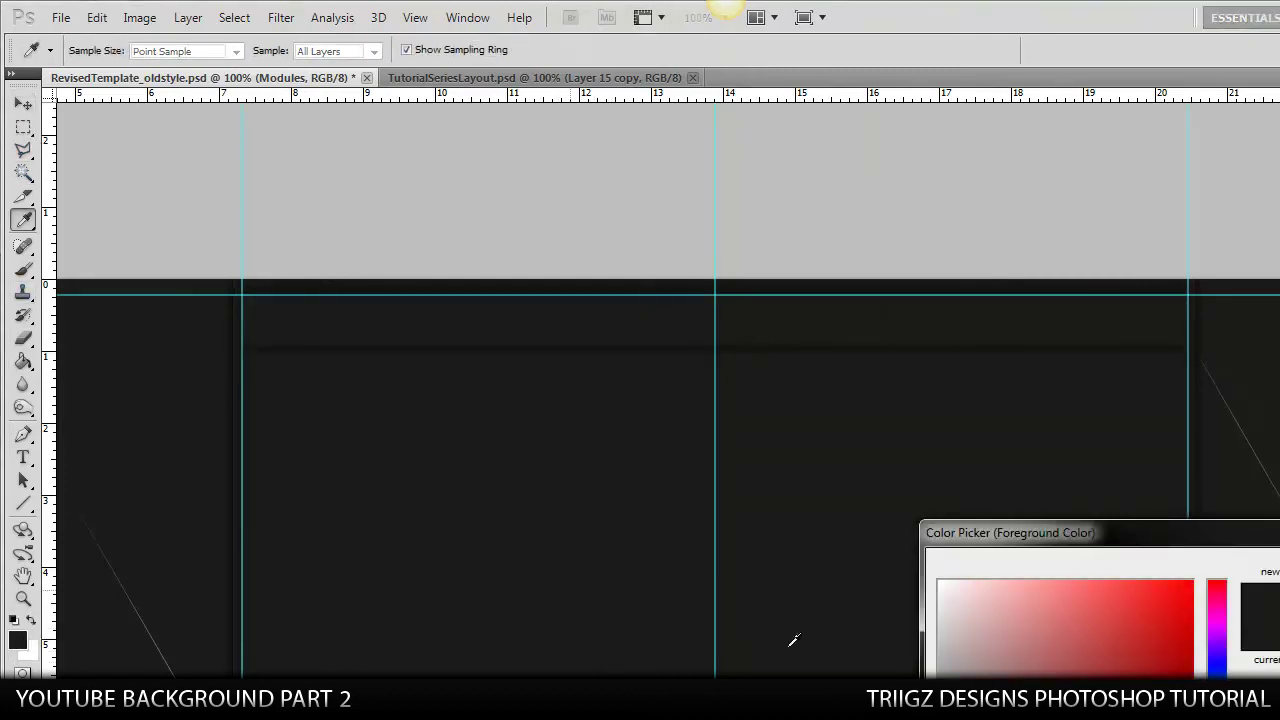
pyautogui.press('Return')
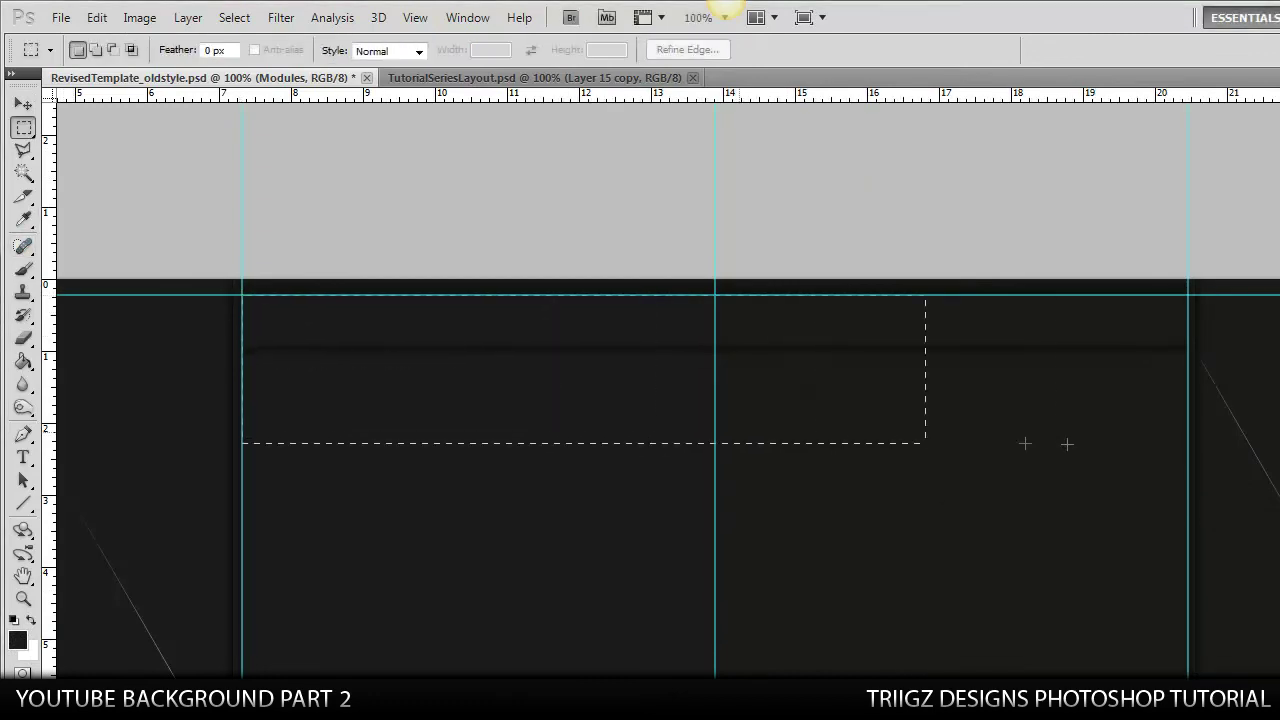
pyautogui.moveTo(1025, 443); pyautogui.dragTo(1188, 416)
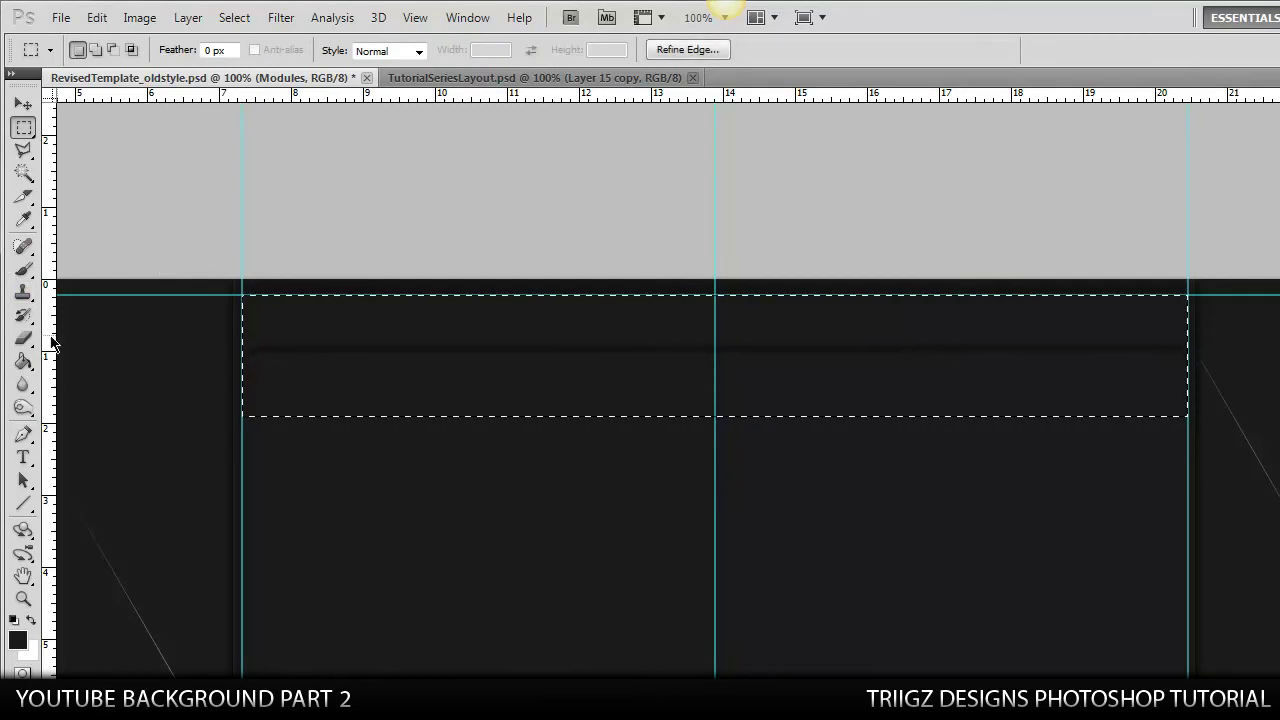
pyautogui.click(23, 362)
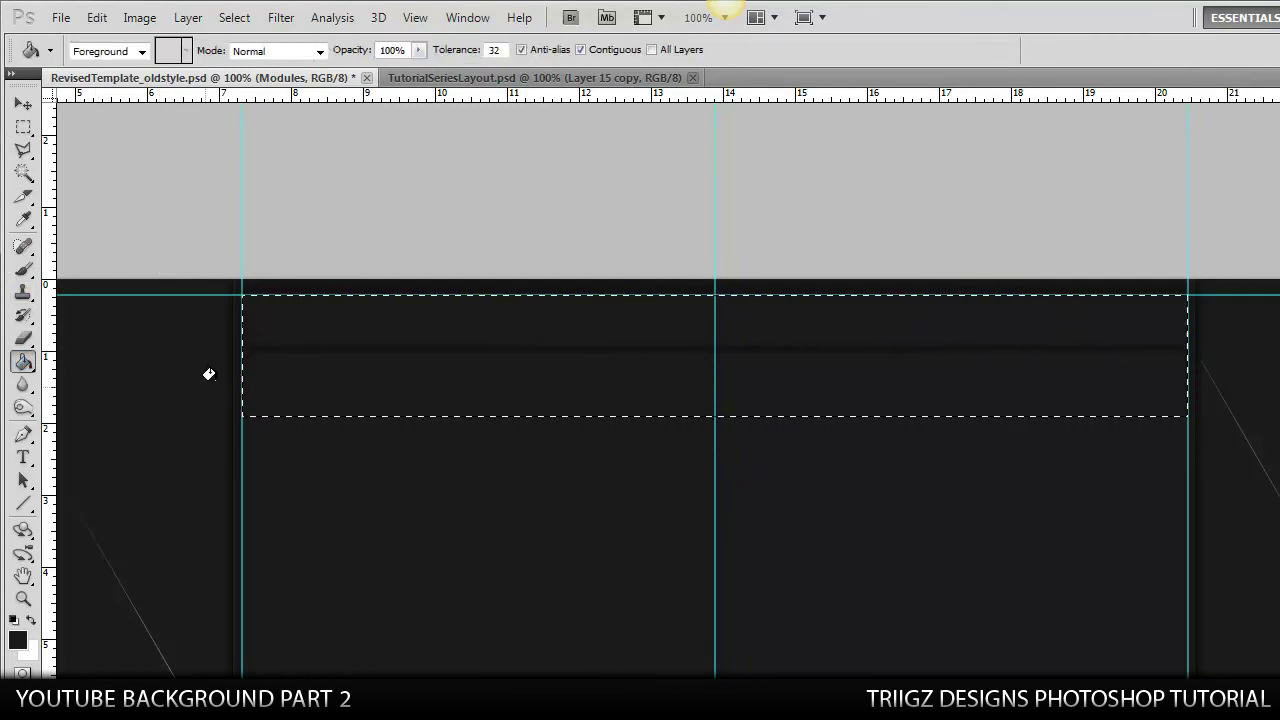
pyautogui.click(316, 346)
# Deselect the filled strip and remove the guides from the side and top edges of the Modules shape.
pyautogui.click(23, 127)
pyautogui.click(186, 174)
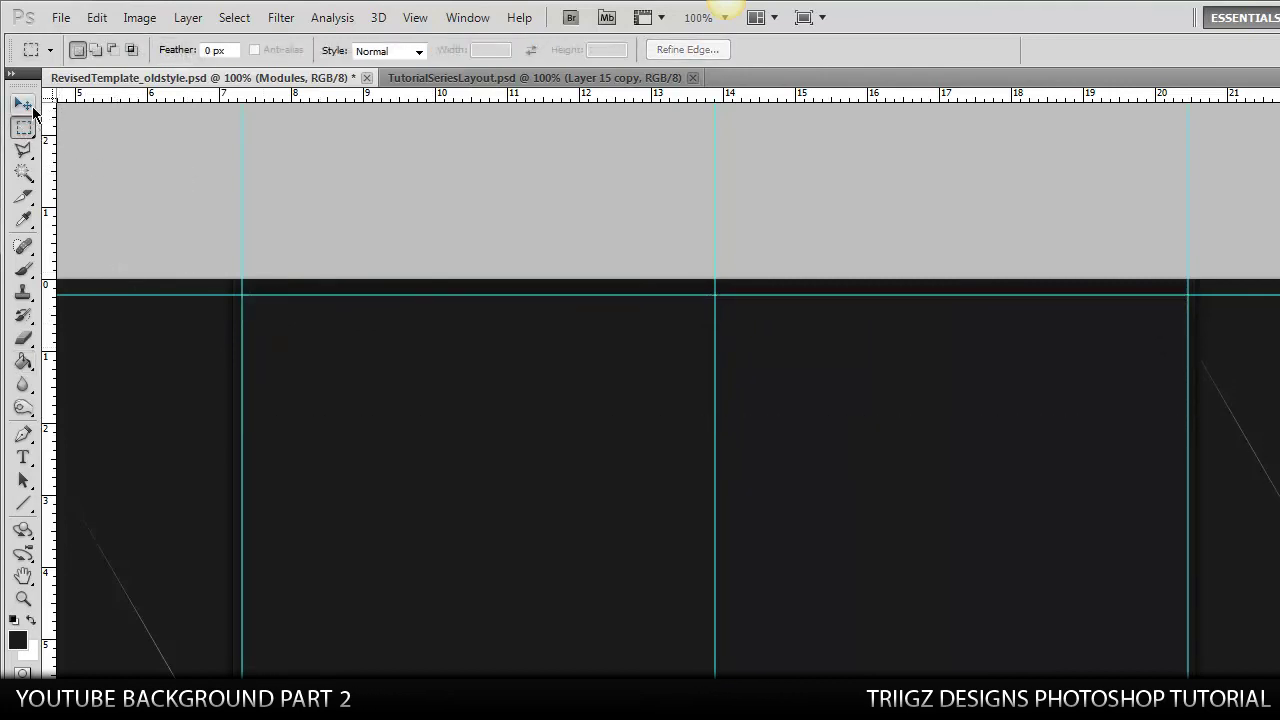
pyautogui.click(24, 104)
pyautogui.moveTo(242, 136); pyautogui.dragTo(48, 165)
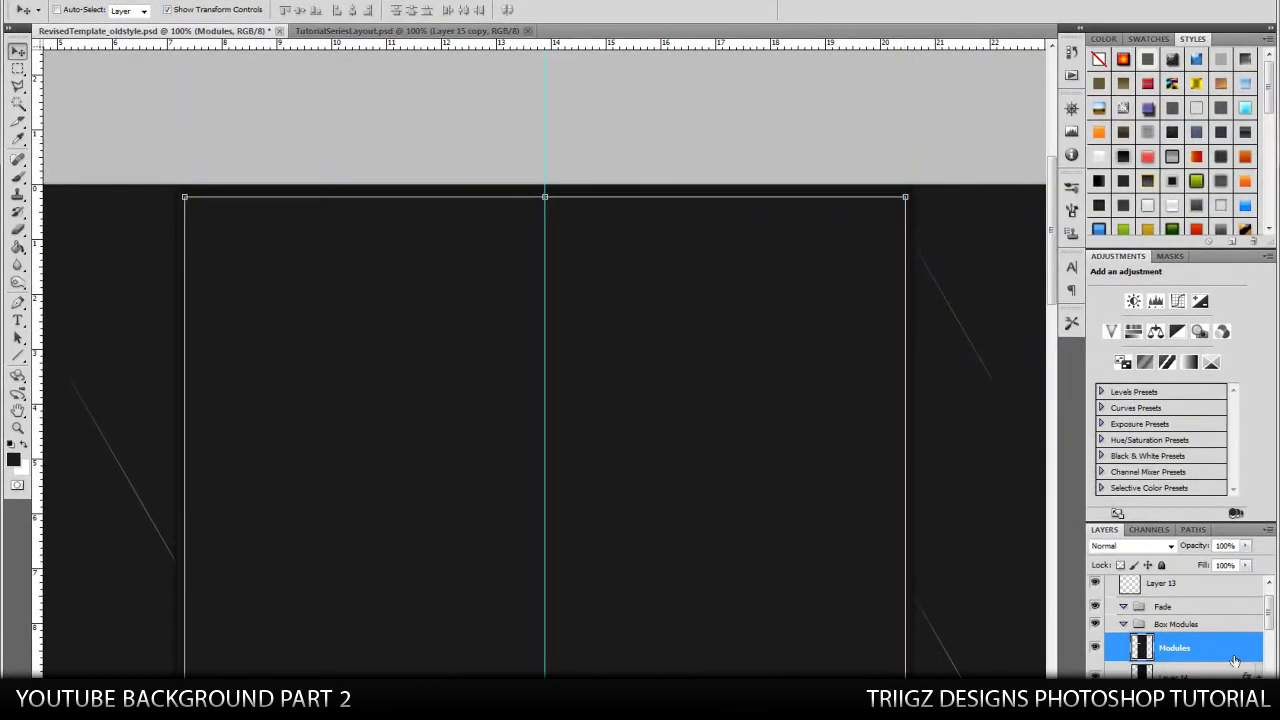
# Add an Inner Shadow to the Modules layer with a 90° angle, 2 px distance, 7 px size and 60% opacity.
pyautogui.doubleClick(1233, 659)
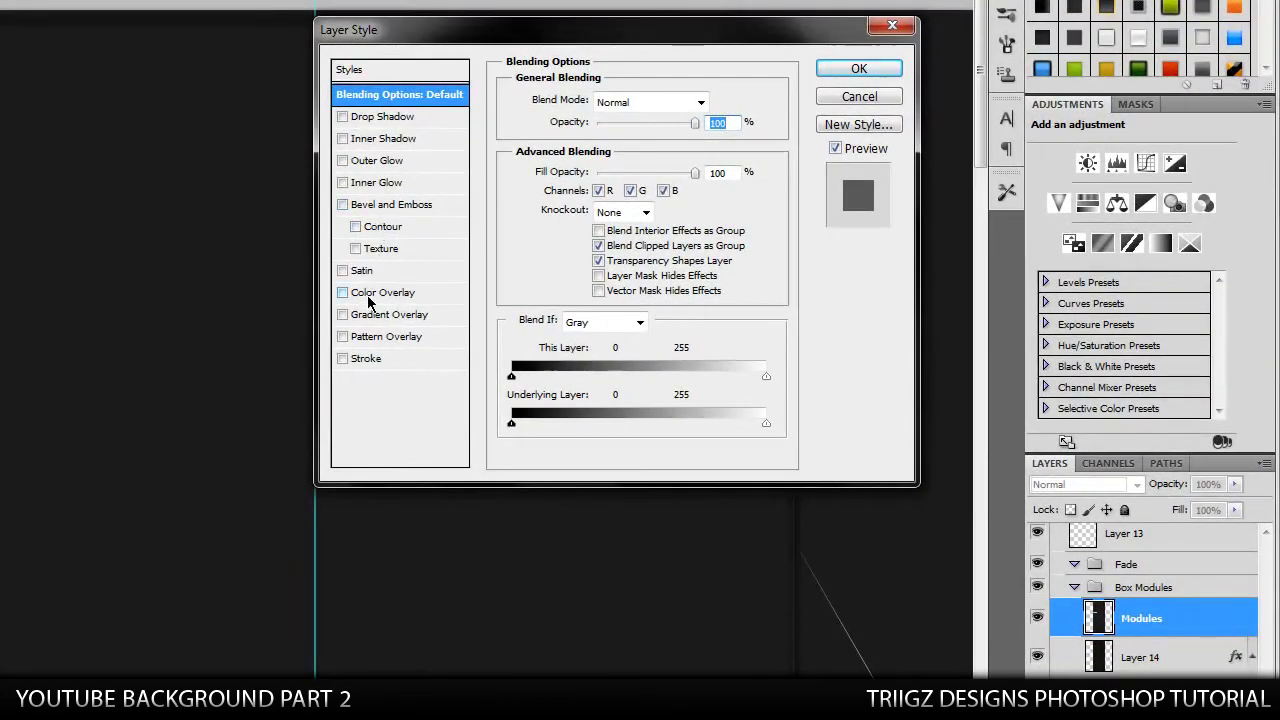
pyautogui.click(342, 140)
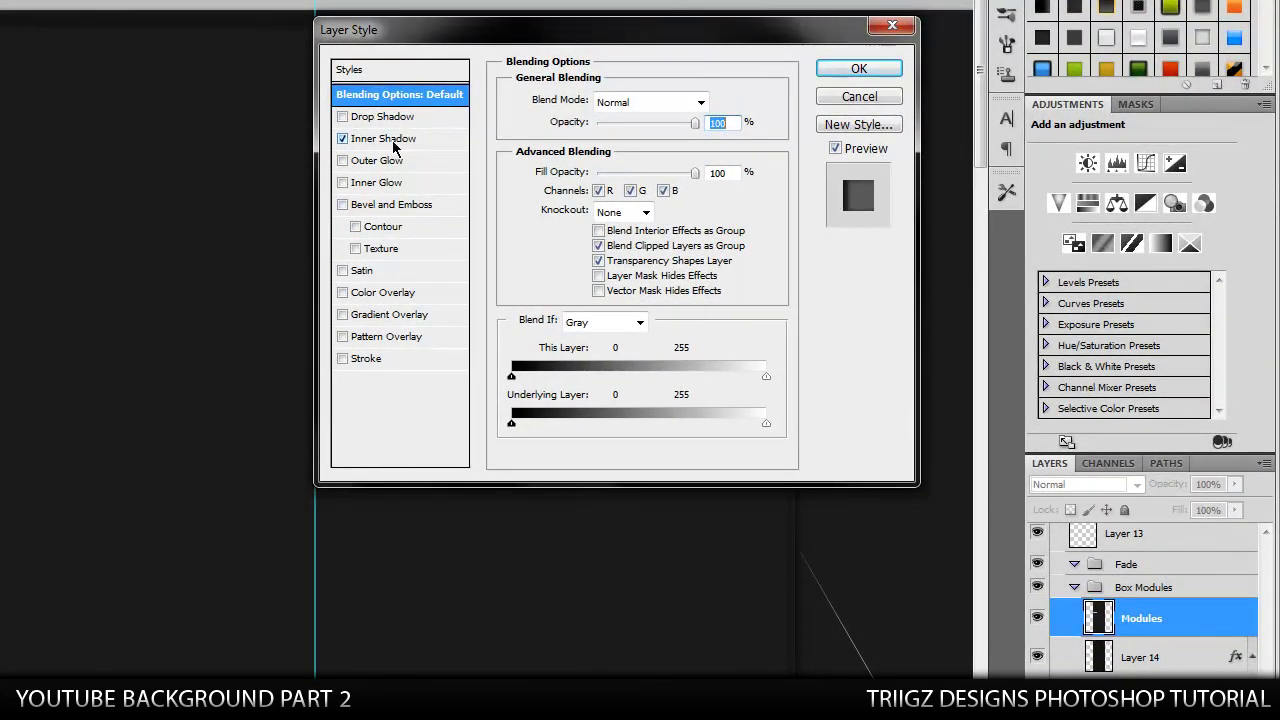
pyautogui.click(392, 142)
pyautogui.doubleClick(630, 153)
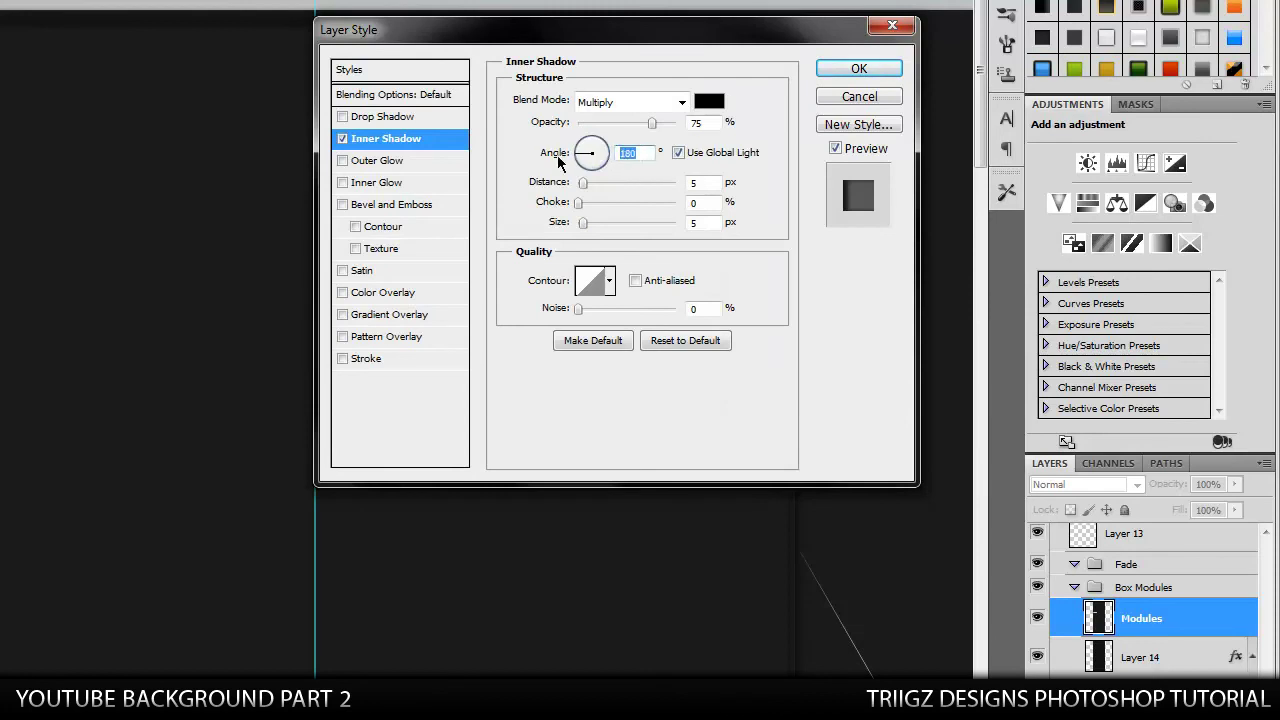
pyautogui.write('90')
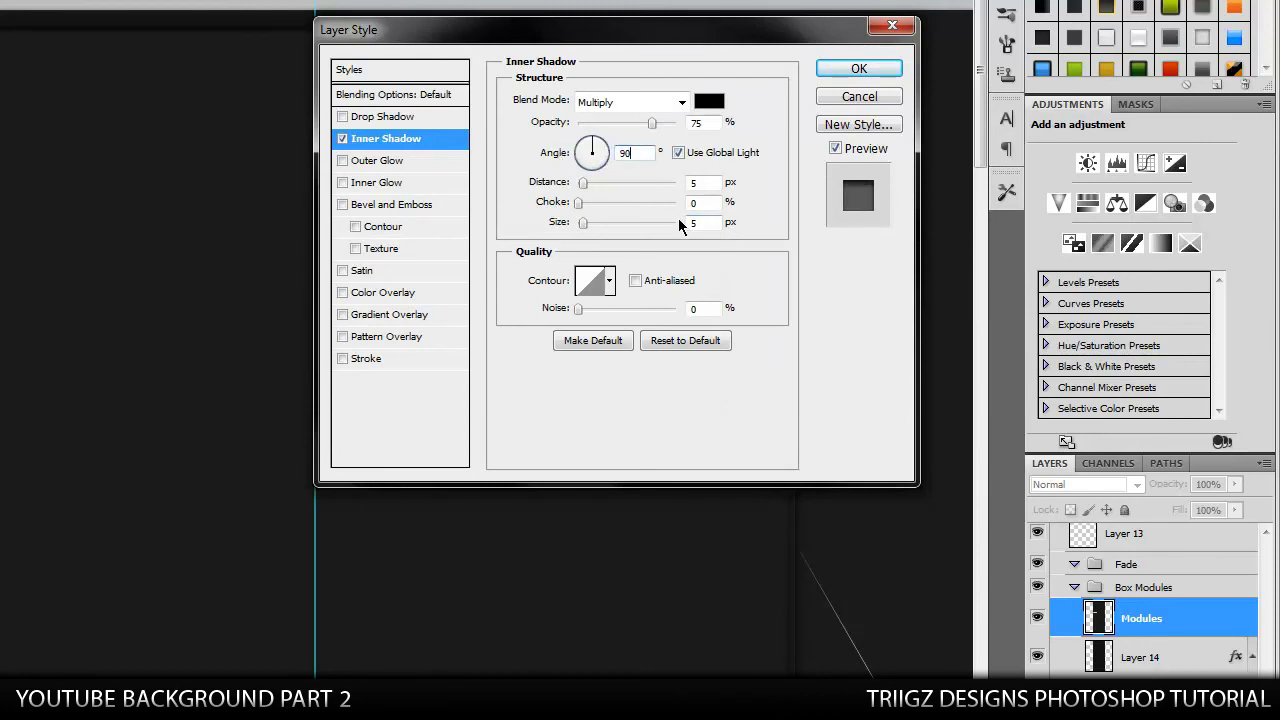
pyautogui.press('Tab')
pyautogui.write('2')
pyautogui.press('Tab')
pyautogui.press('Tab')
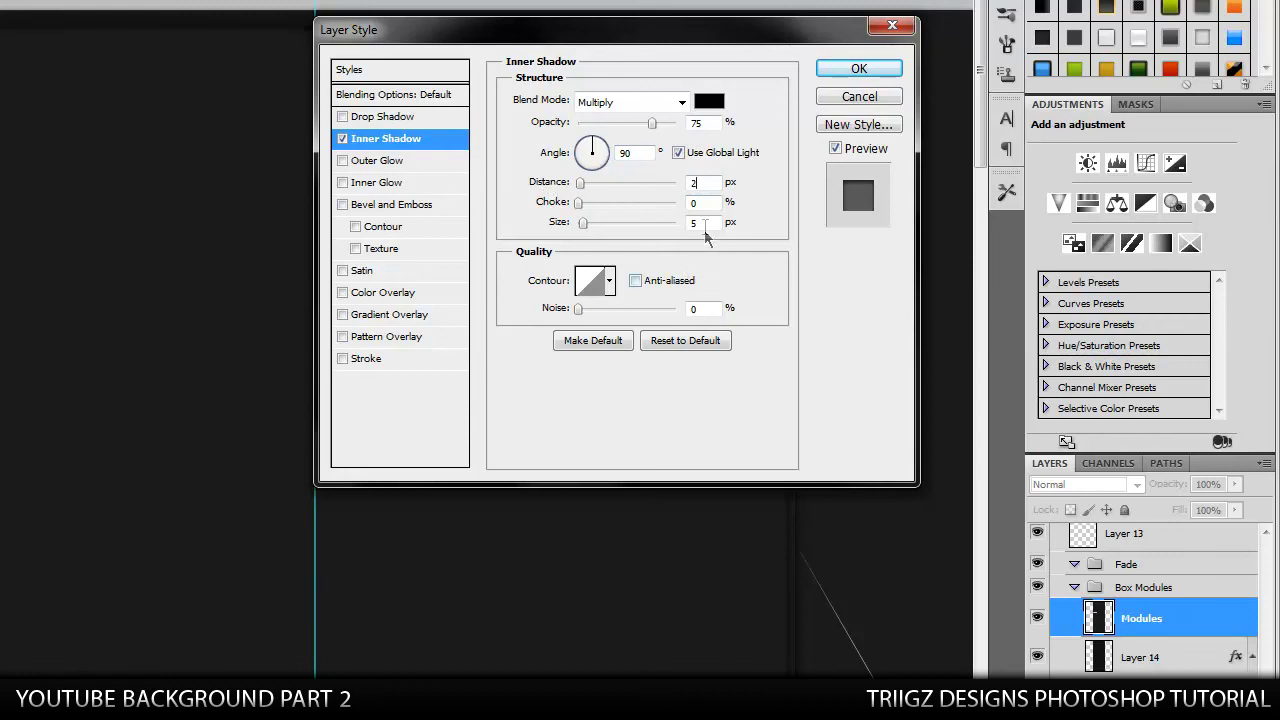
pyautogui.write('7')
pyautogui.click(713, 122)
pyautogui.write('60')
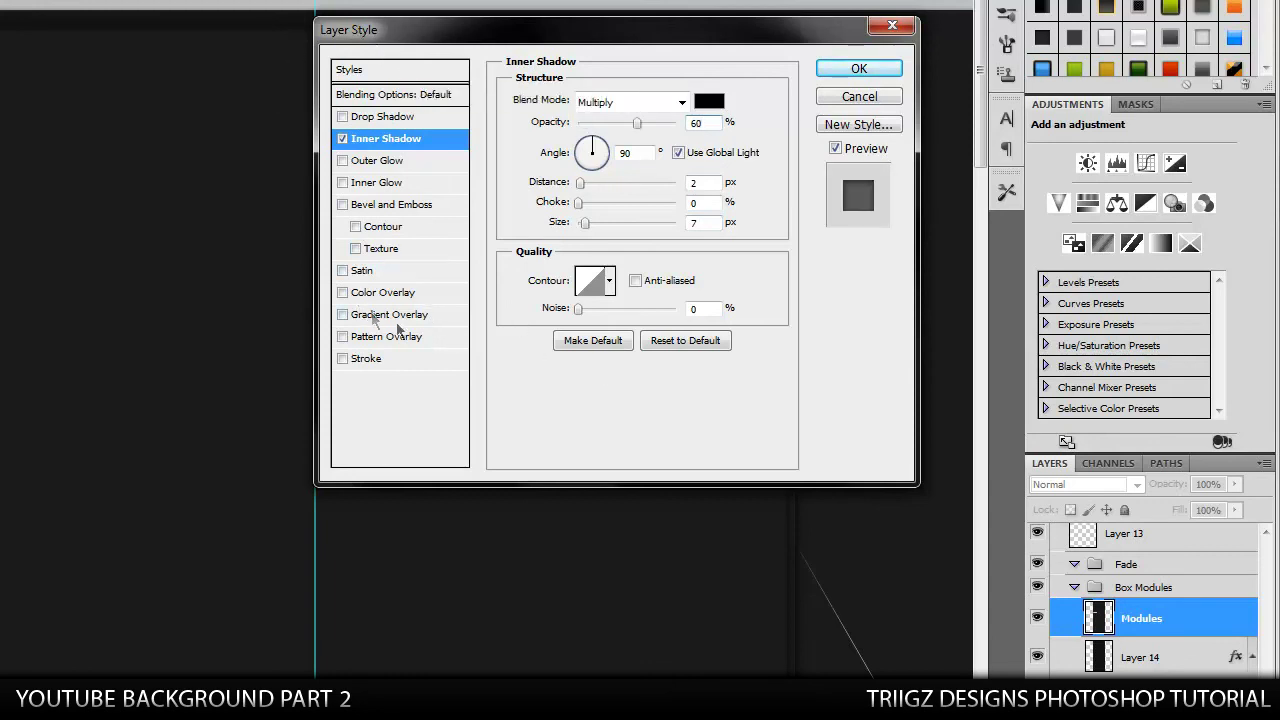
# Add a black (000000) Inner Glow with Normal blend mode, 50% opacity and 10 px size.
pyautogui.click(366, 183)
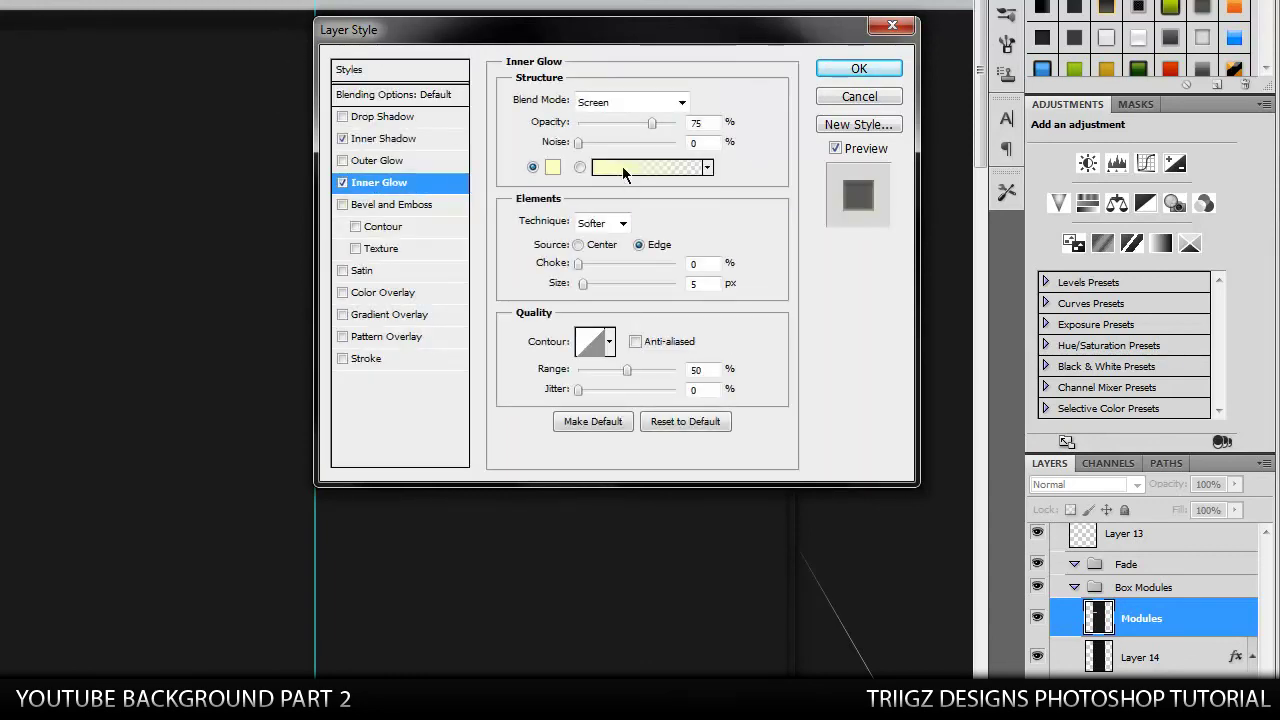
pyautogui.click(553, 167)
pyautogui.click(485, 574)
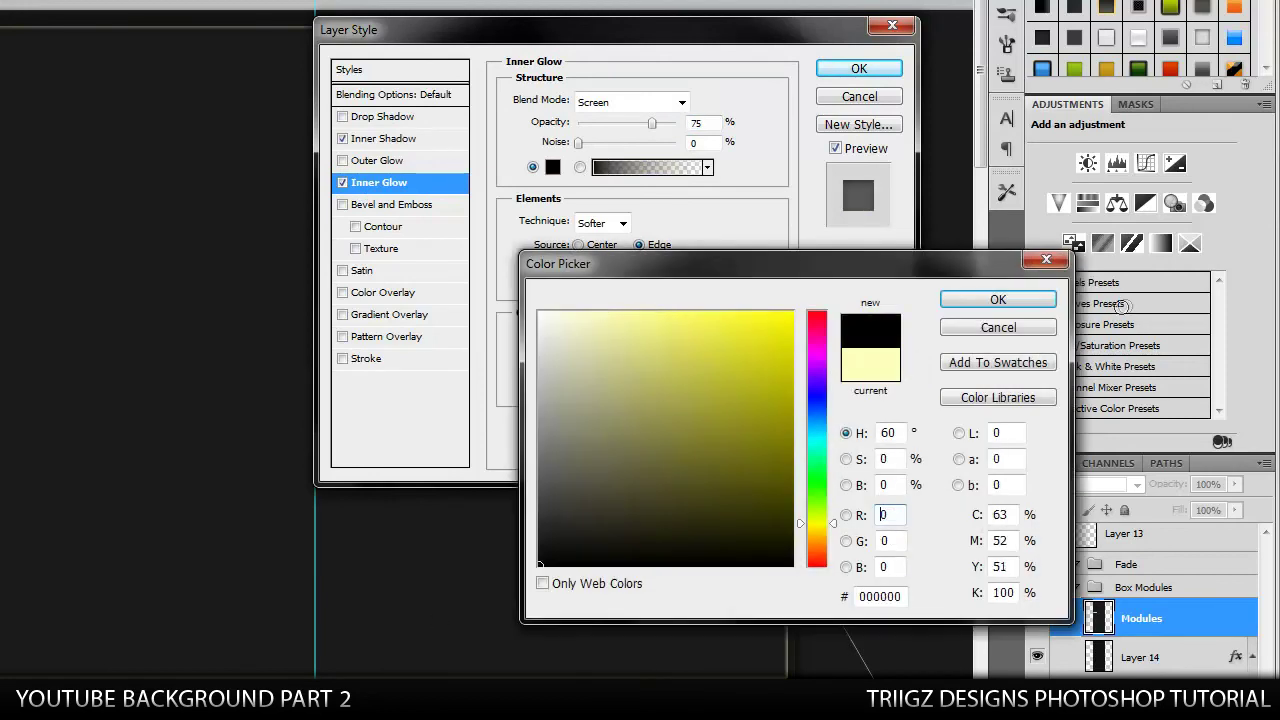
pyautogui.click(998, 299)
pyautogui.click(637, 104)
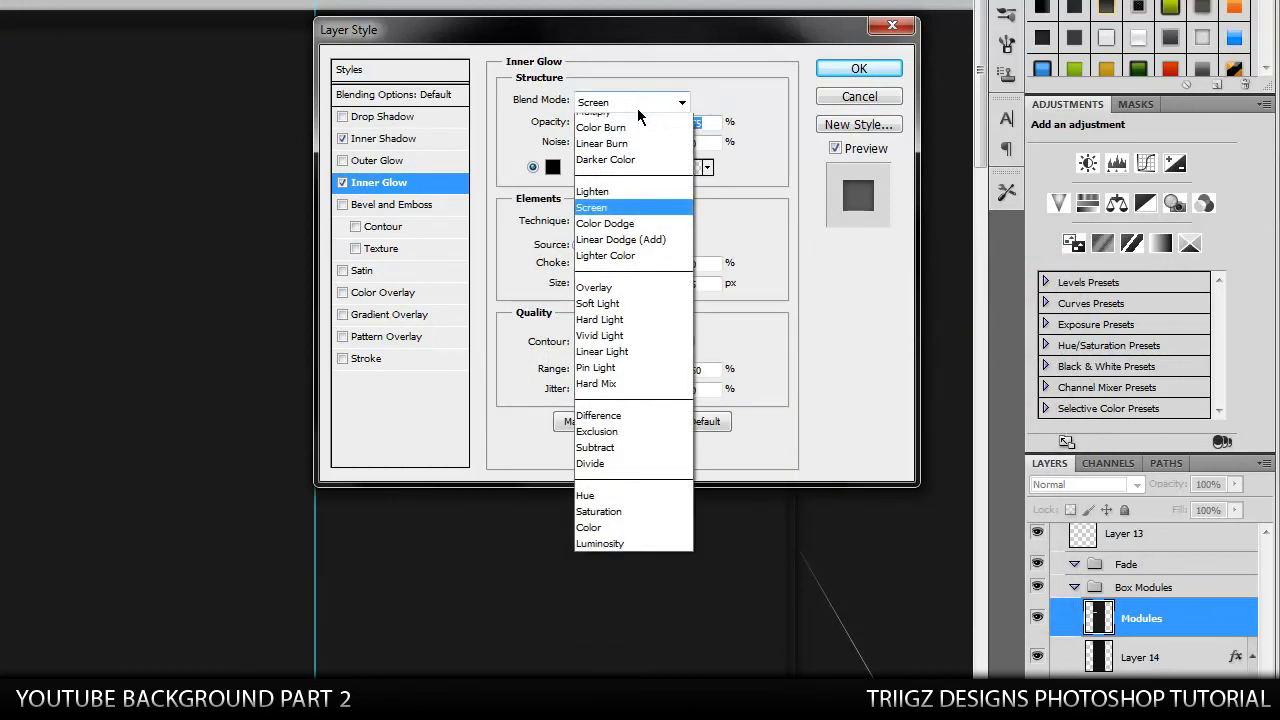
pyautogui.click(615, 117)
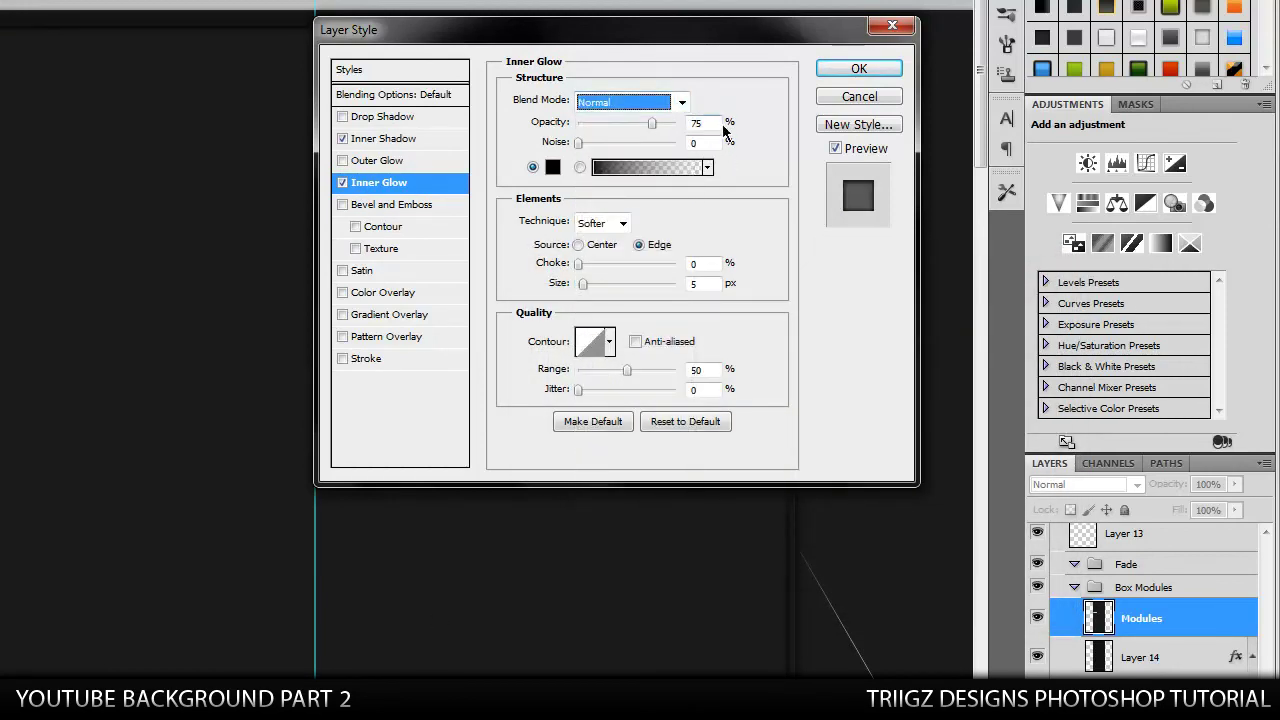
pyautogui.click(717, 124)
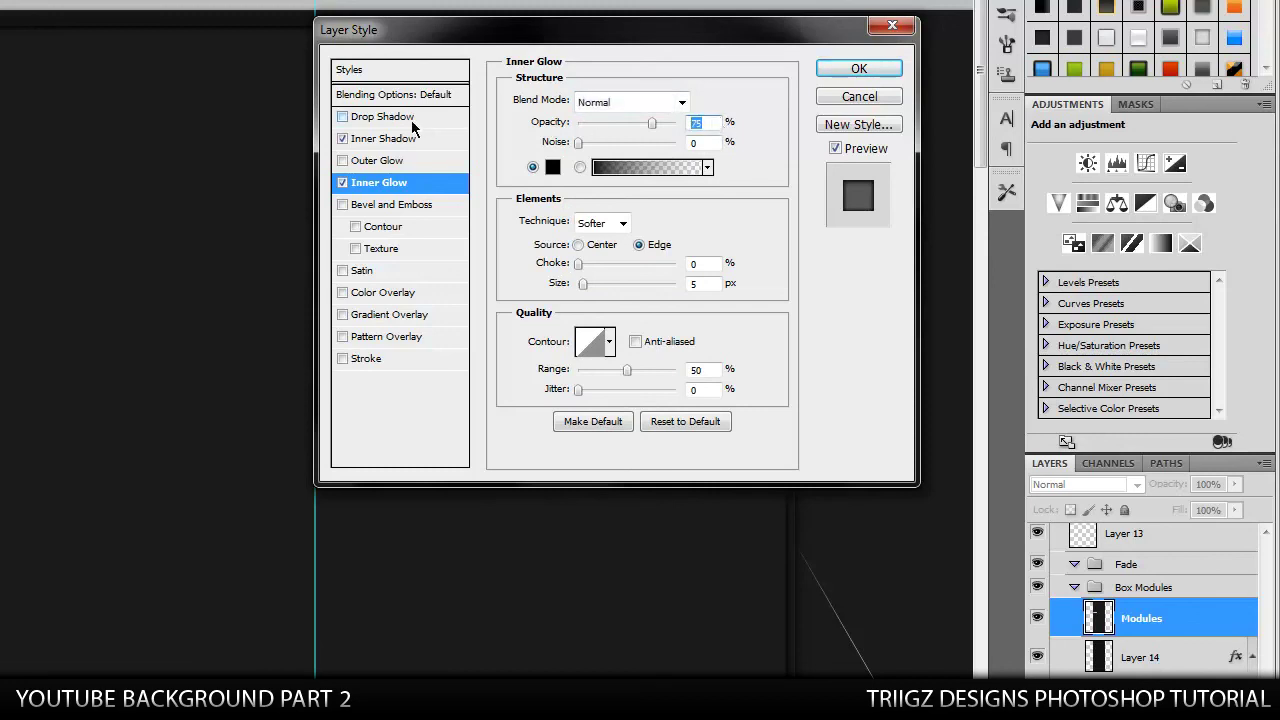
pyautogui.write('50')
pyautogui.click(704, 284)
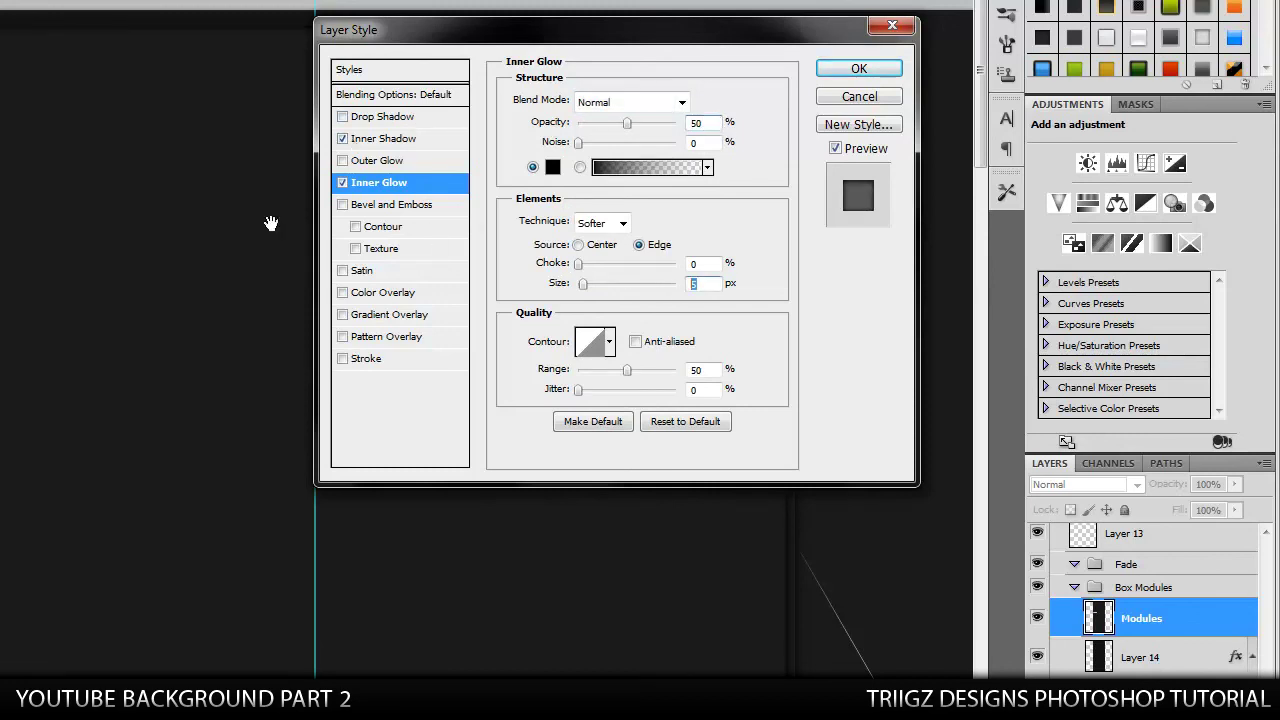
pyautogui.write('10')
# Add a Pattern Overlay using the last pattern, a small black square above transparency, at 50% opacity.
pyautogui.click(345, 338)
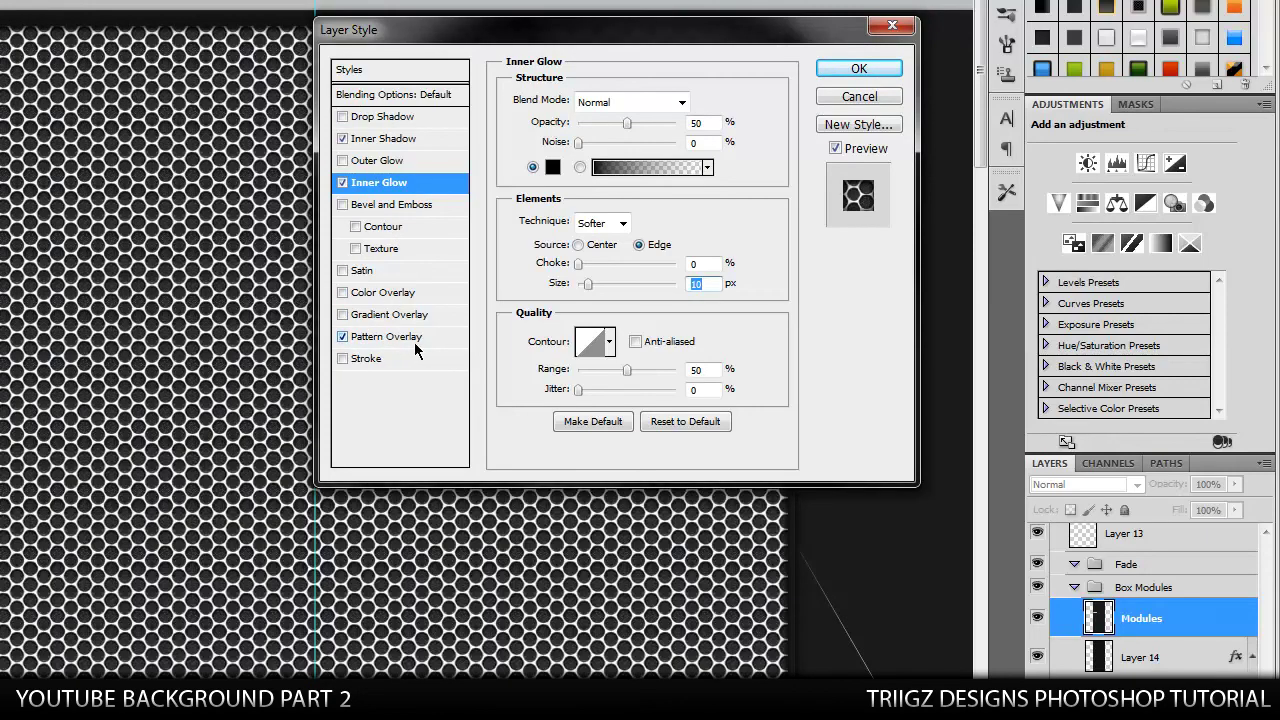
pyautogui.click(412, 340)
pyautogui.click(641, 167)
pyautogui.click(701, 291)
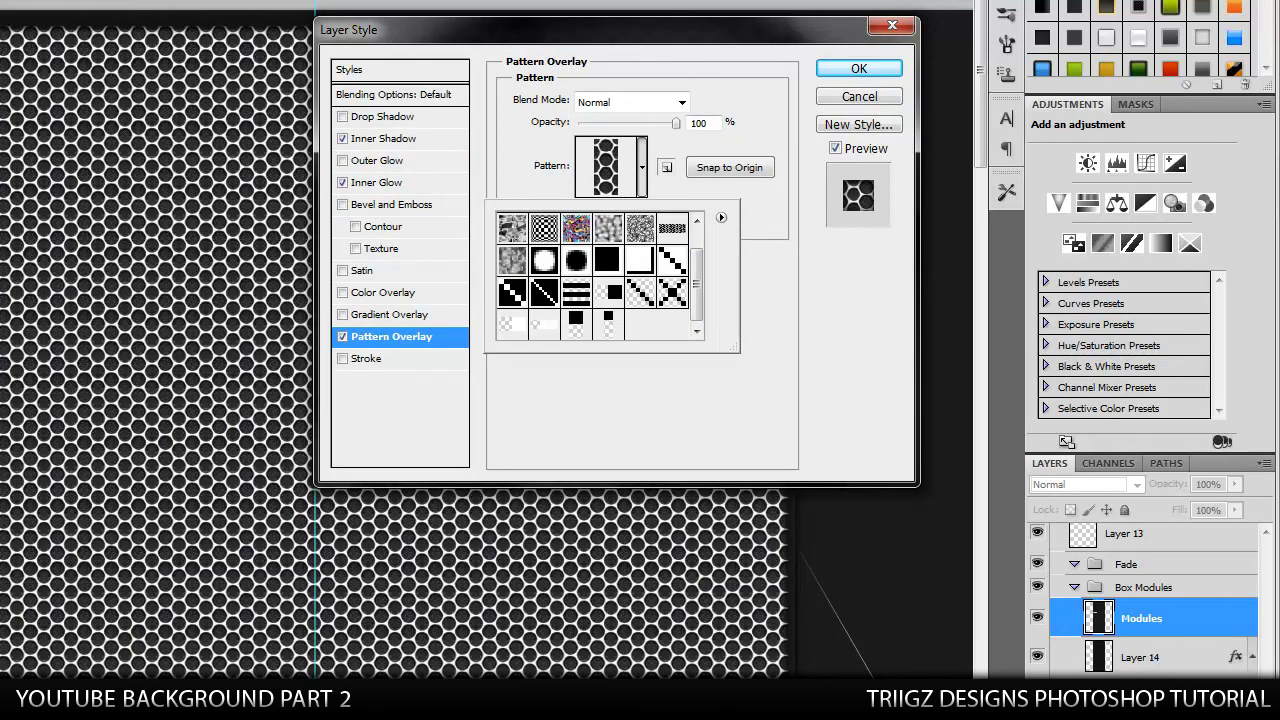
pyautogui.click(576, 323)
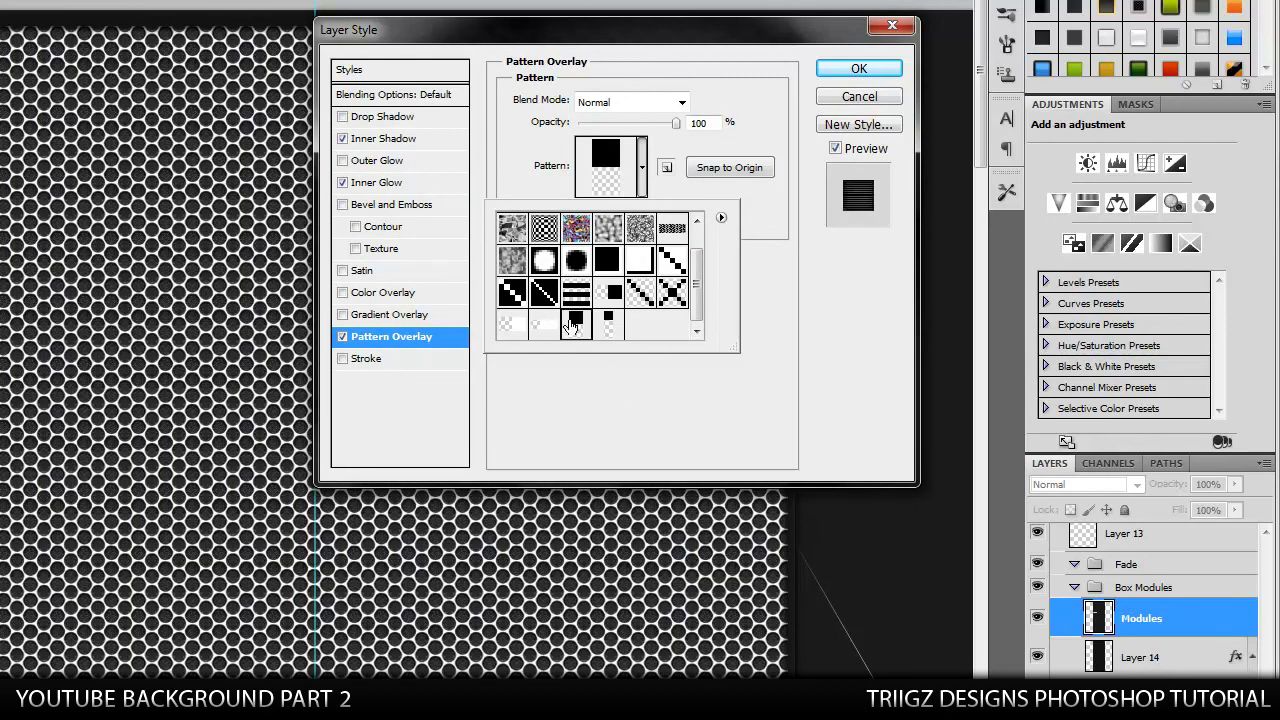
pyautogui.click(608, 323)
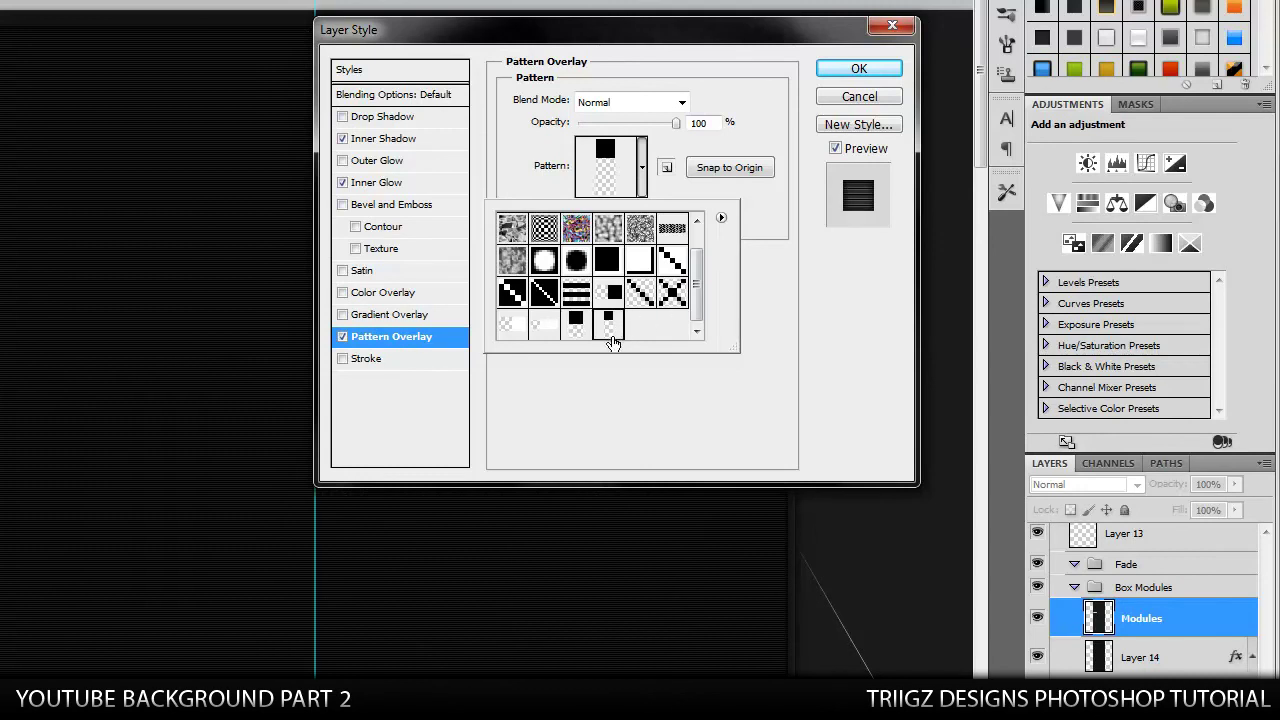
pyautogui.click(719, 133)
pyautogui.doubleClick(702, 122)
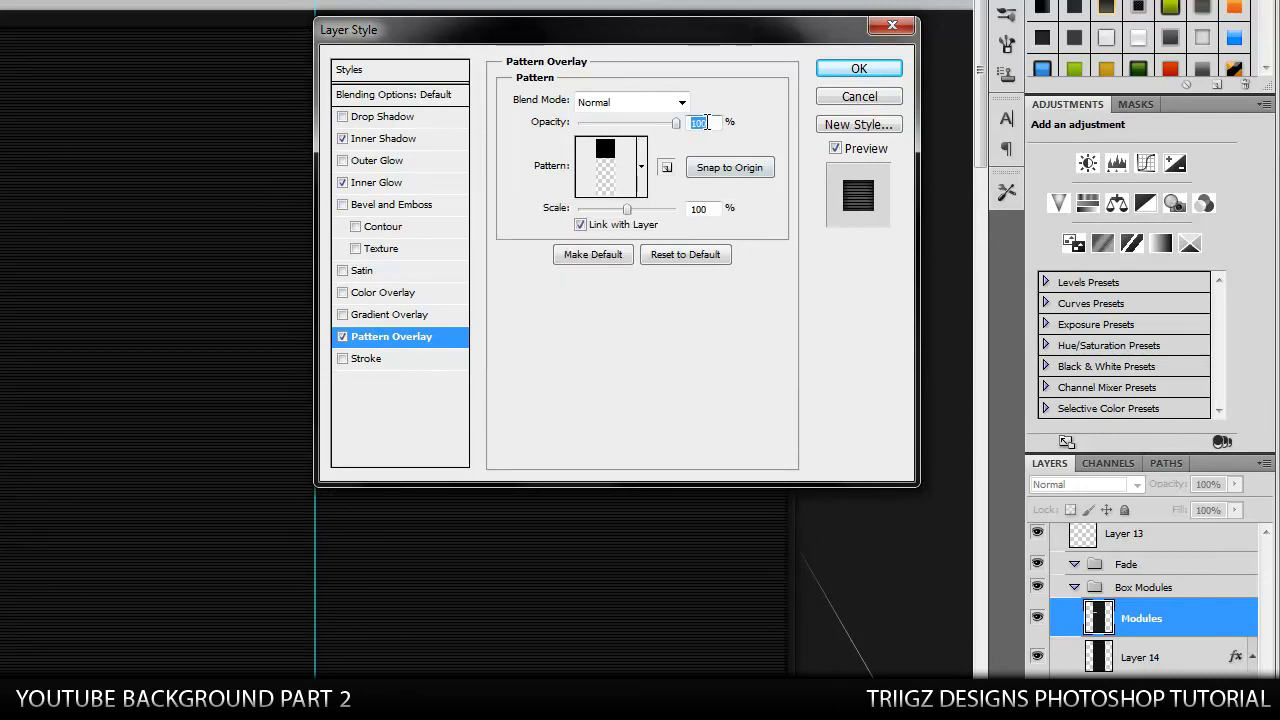
pyautogui.write('50')
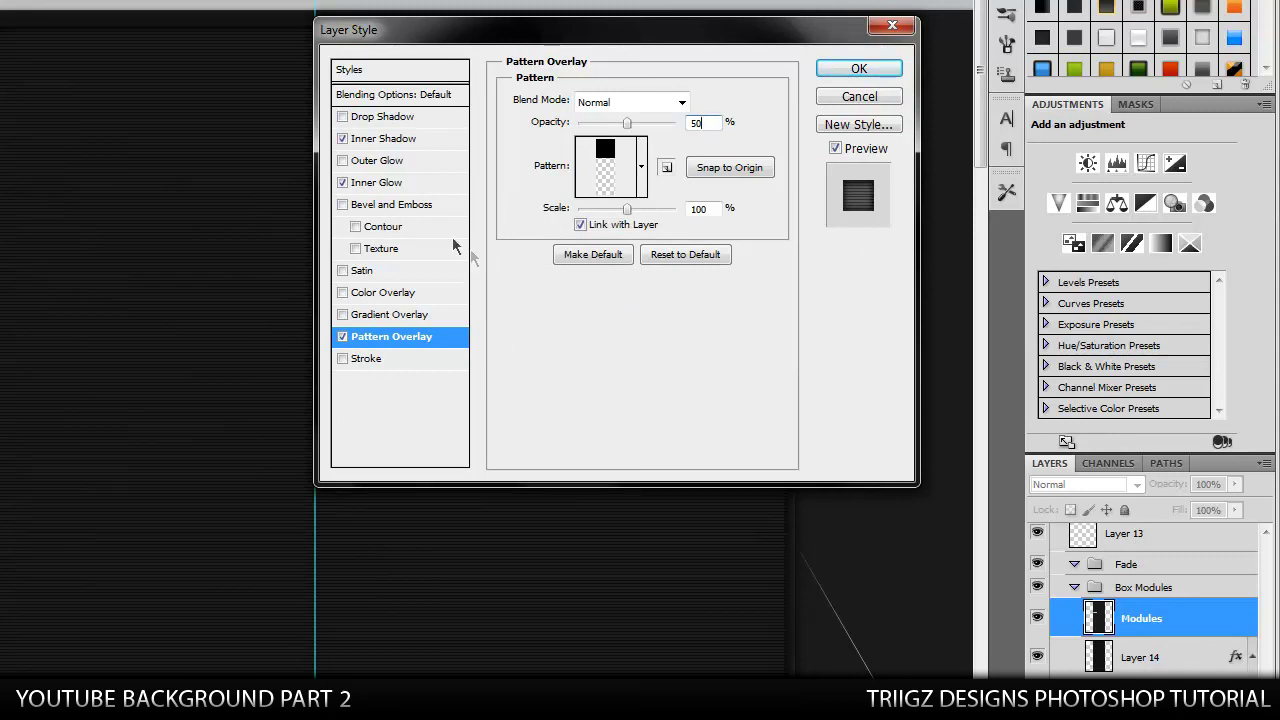
# Set the Inner Glow opacity to 40%.
pyautogui.click(405, 182)
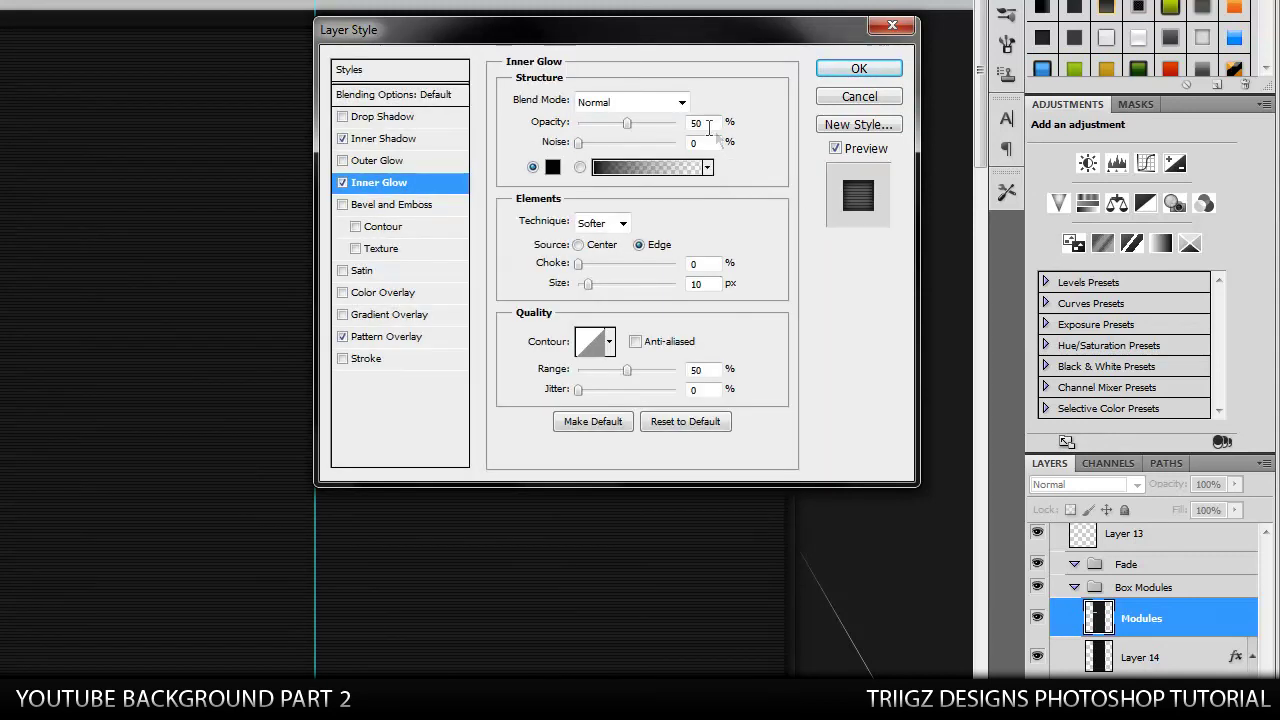
pyautogui.doubleClick(702, 122)
pyautogui.write('40')
# Set the Inner Shadow opacity to 50%.
pyautogui.click(400, 139)
pyautogui.moveTo(717, 124); pyautogui.dragTo(519, 124)
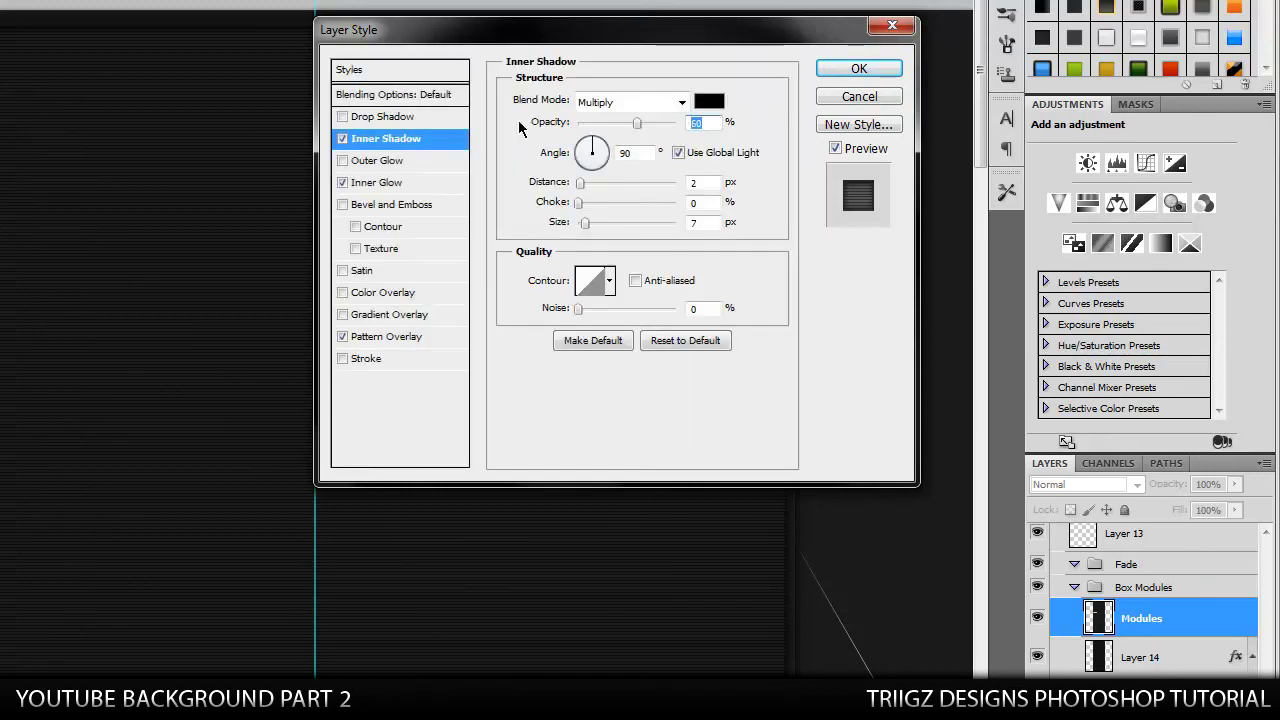
pyautogui.write('5')
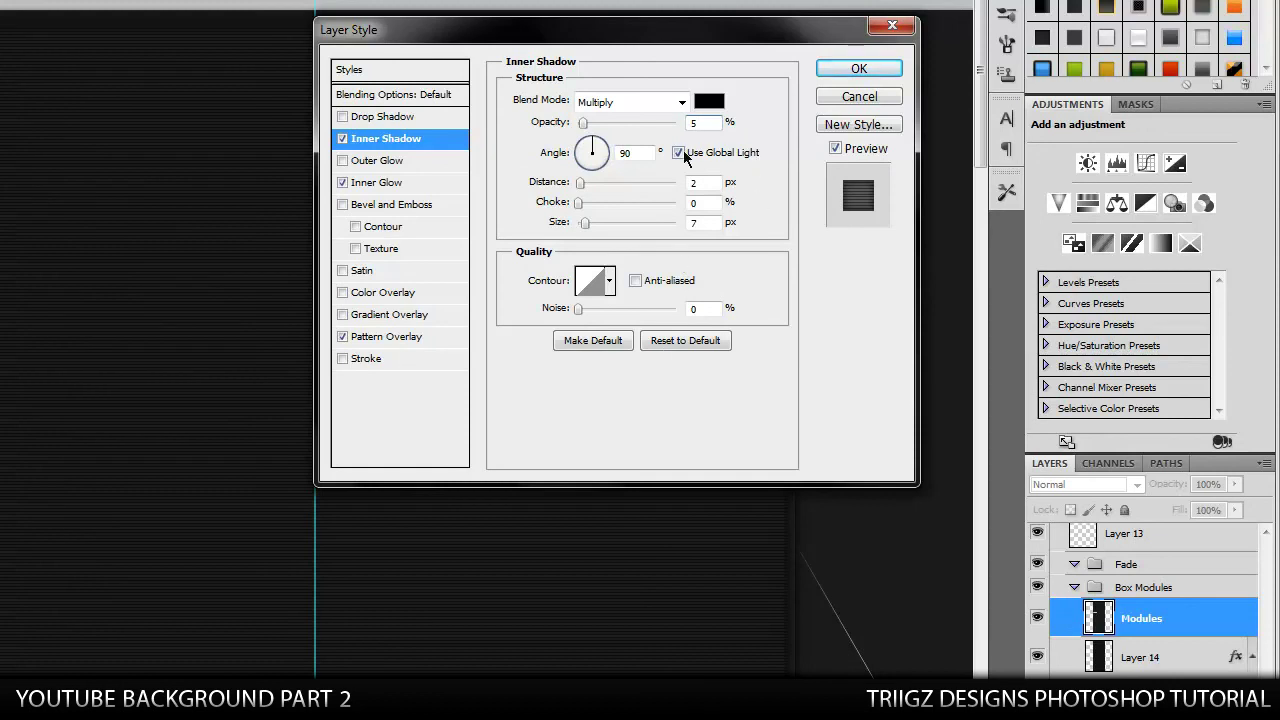
pyautogui.write('5')
pyautogui.press('BackSpace')
pyautogui.press('BackSpace')
pyautogui.write('50')
pyautogui.click(342, 117)
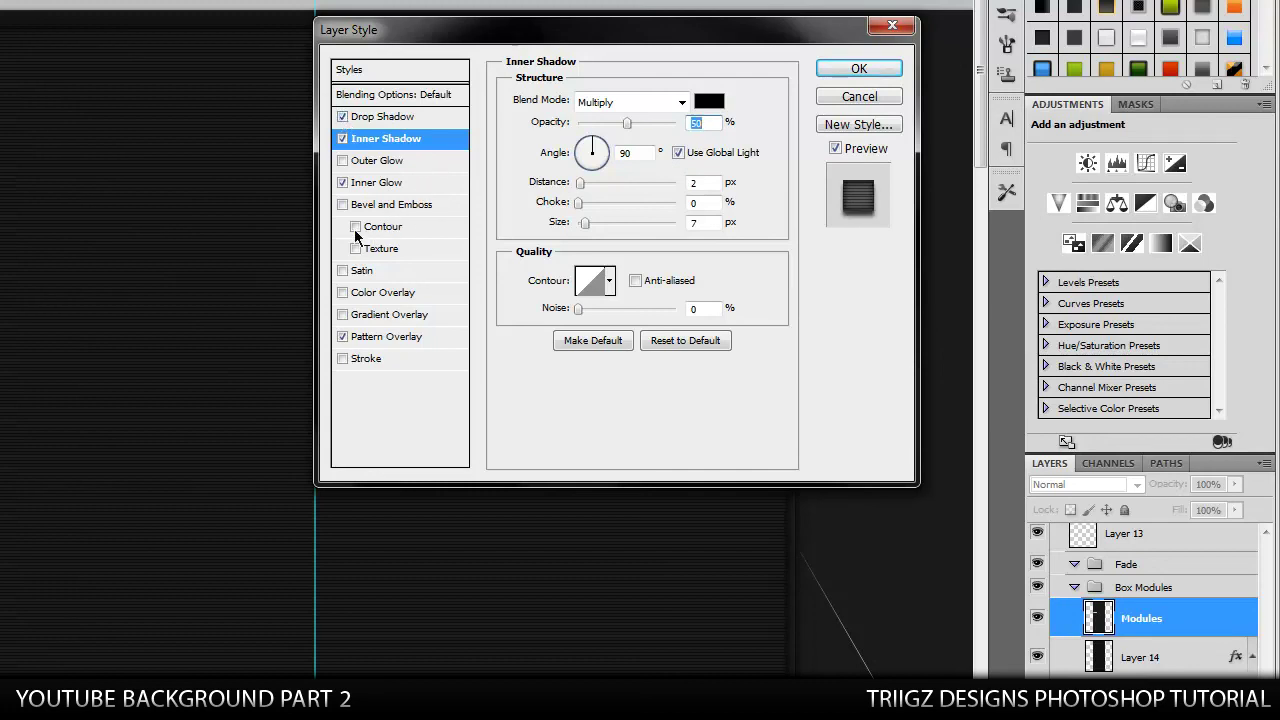
pyautogui.click(381, 117)
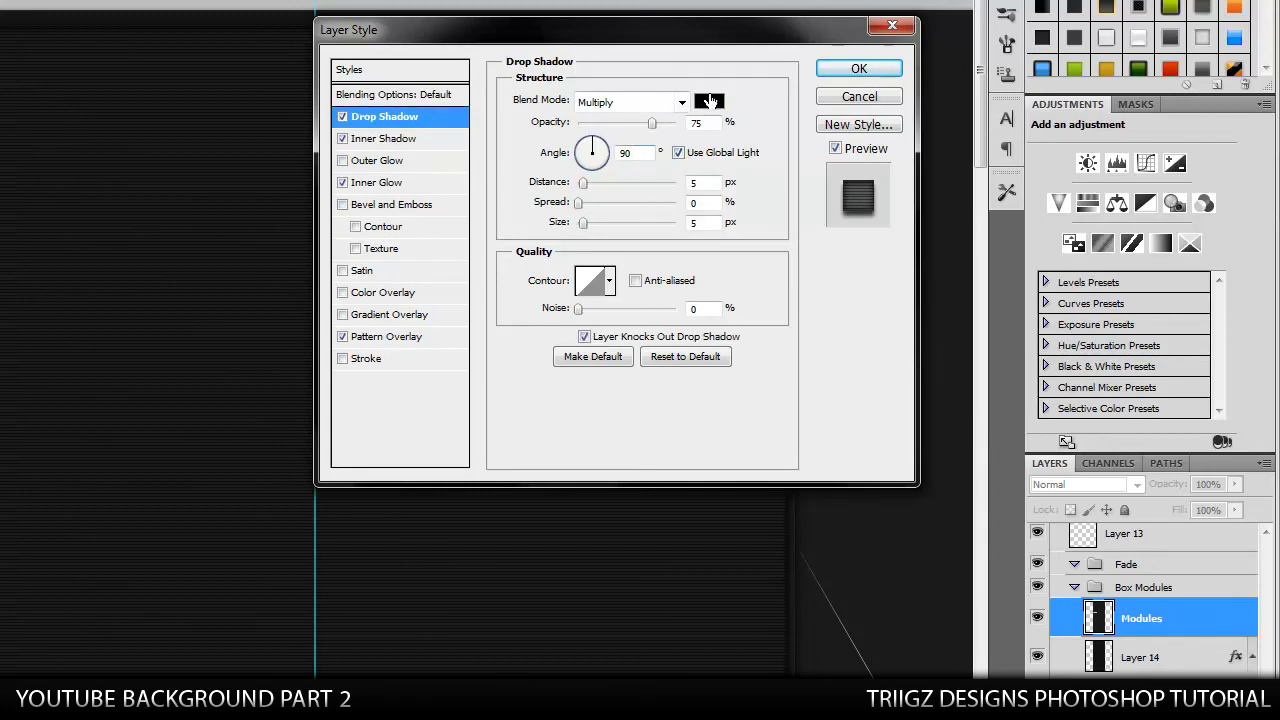
pyautogui.click(709, 101)
pyautogui.moveTo(611, 346); pyautogui.dragTo(541, 314)
pyautogui.click(976, 298)
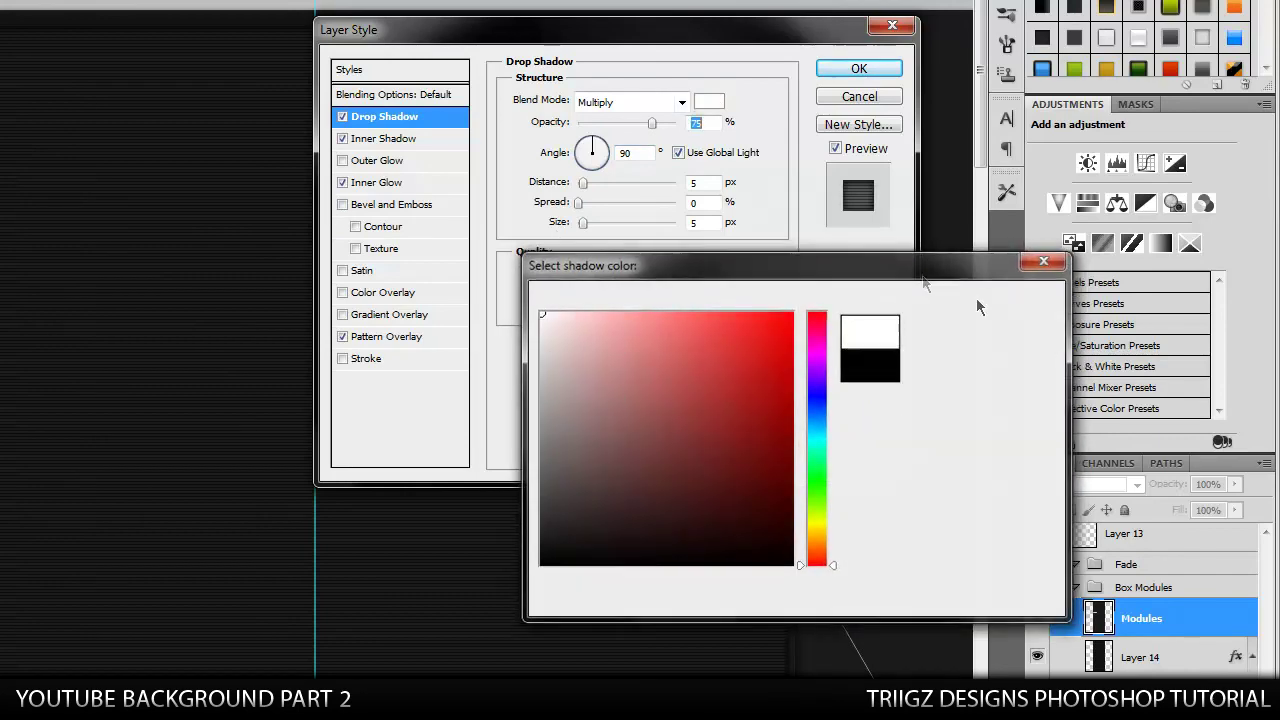
pyautogui.click(681, 102)
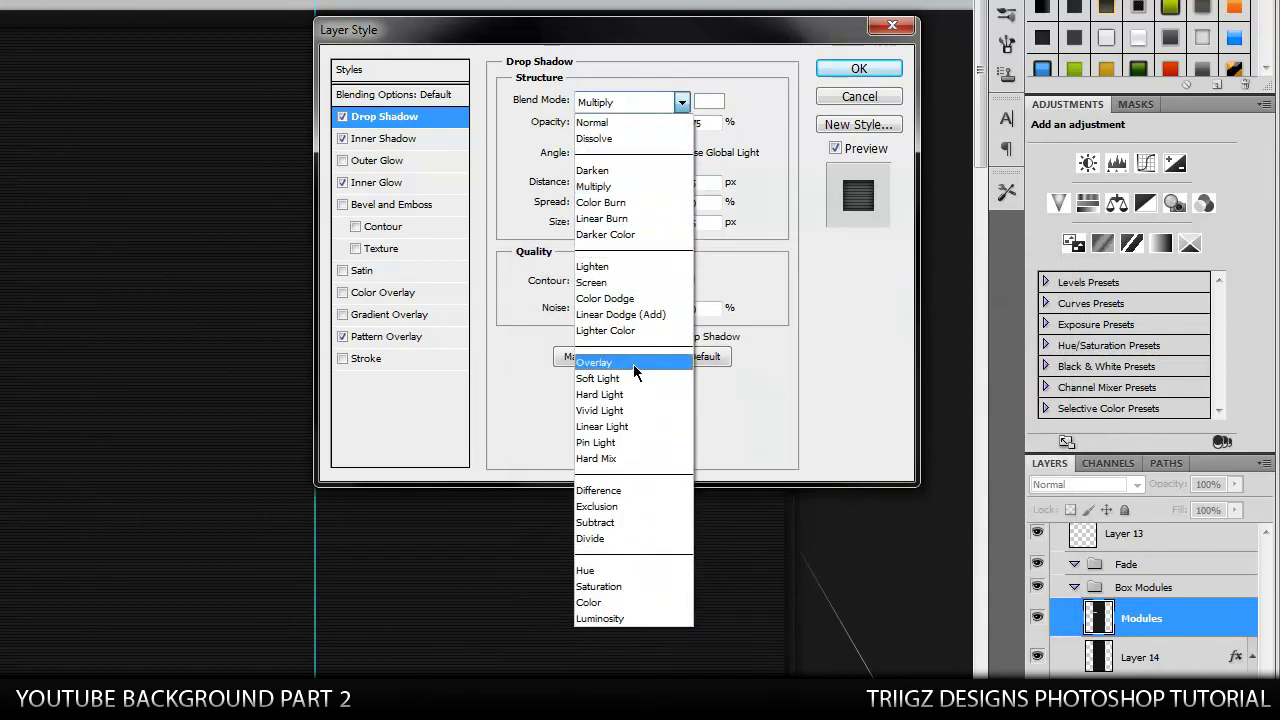
pyautogui.click(633, 364)
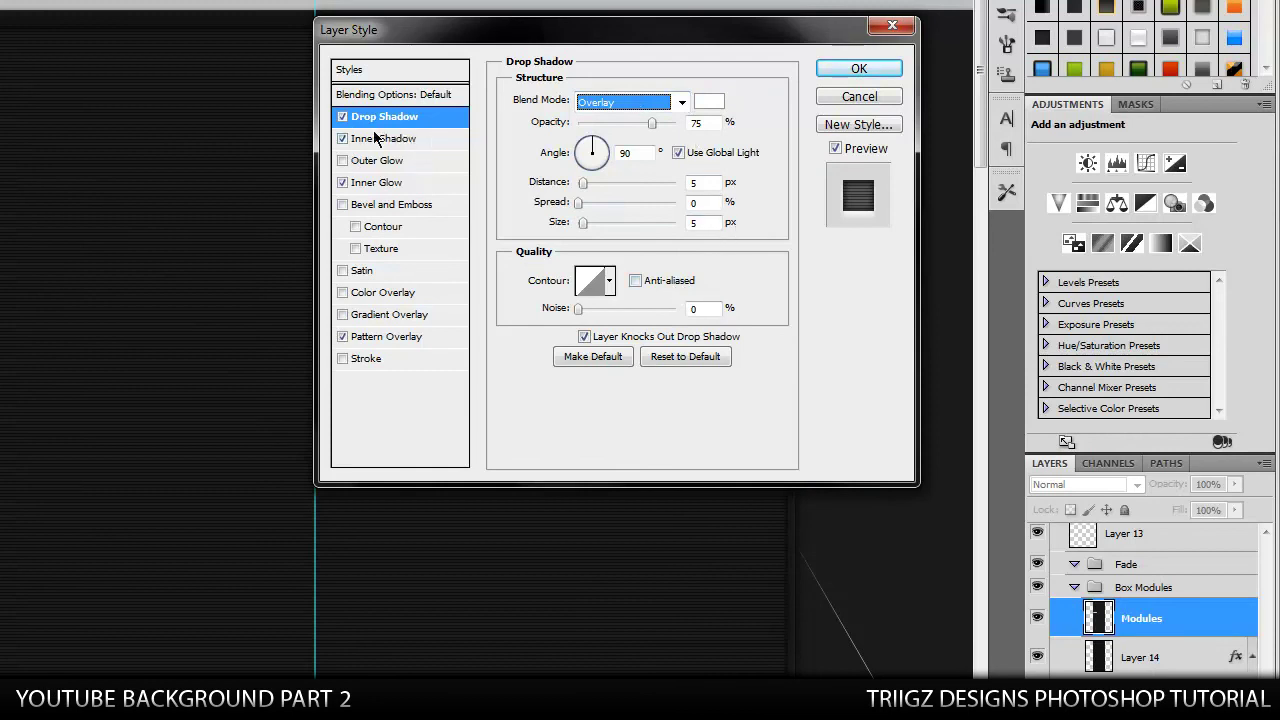
pyautogui.click(342, 116)
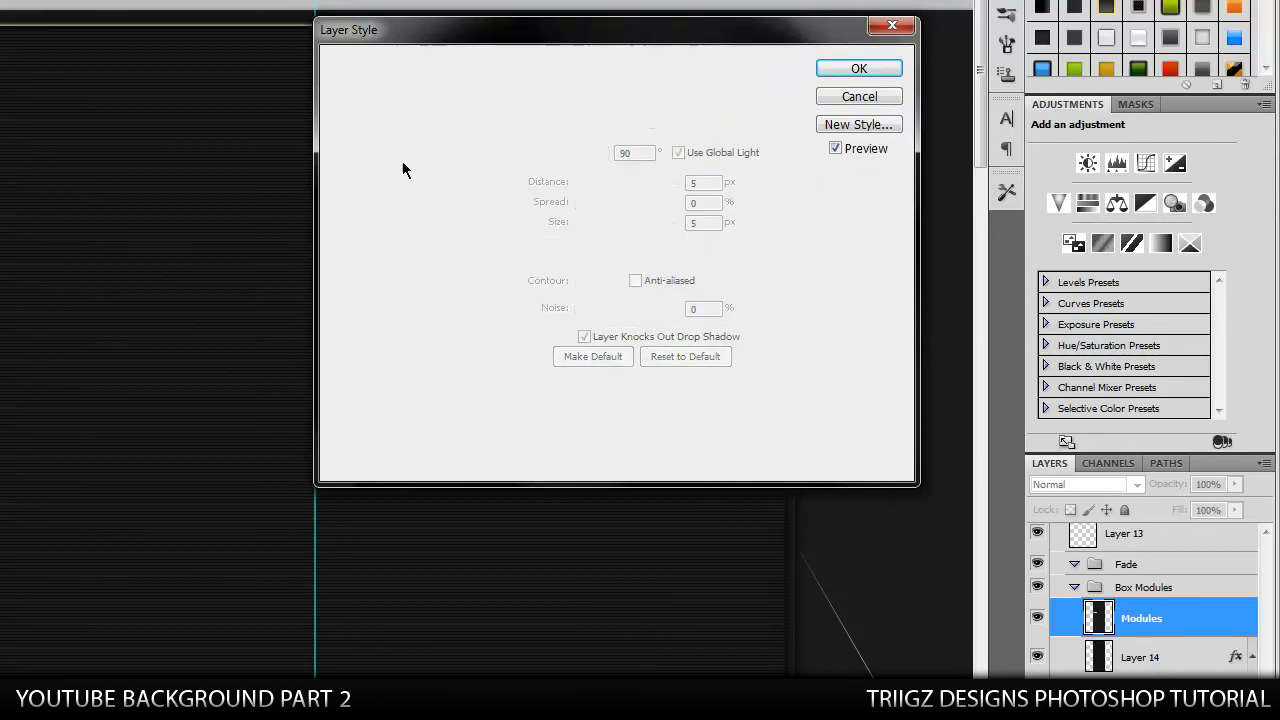
# Add a white (ffffff) Outer Glow with Overlay blend mode and a size of 7 px.
pyautogui.click(552, 167)
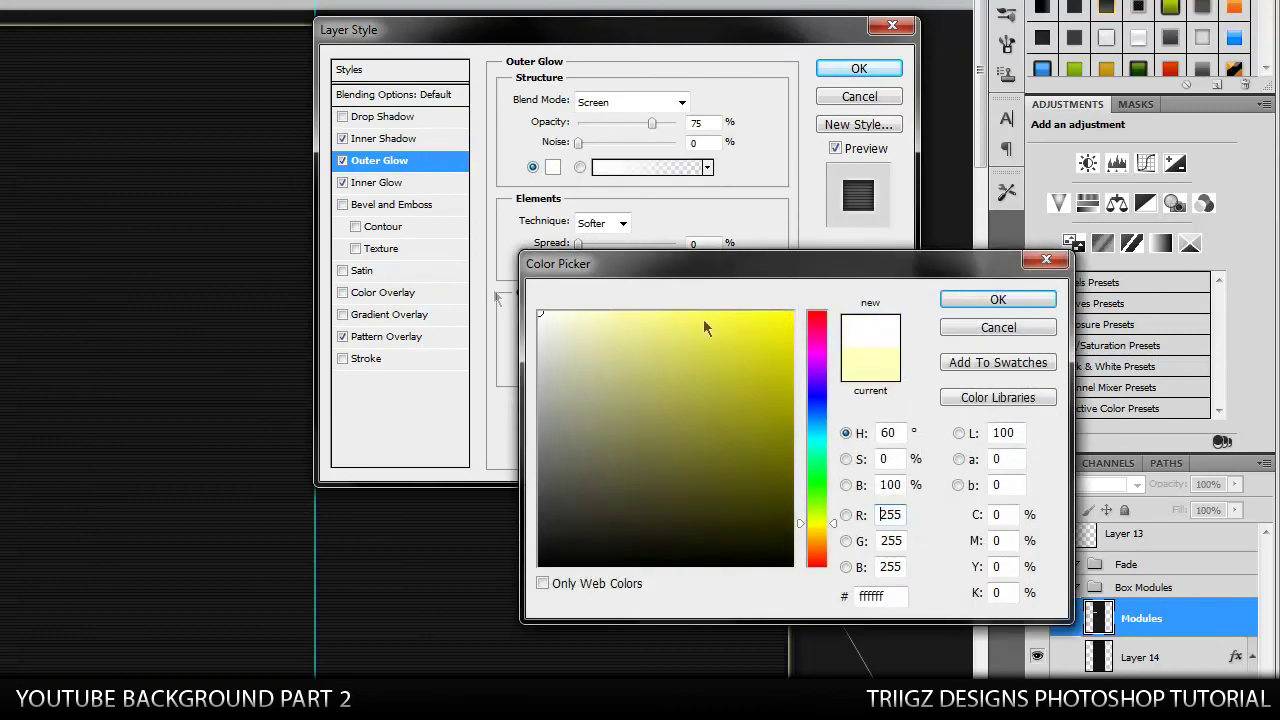
pyautogui.click(983, 291)
pyautogui.click(636, 103)
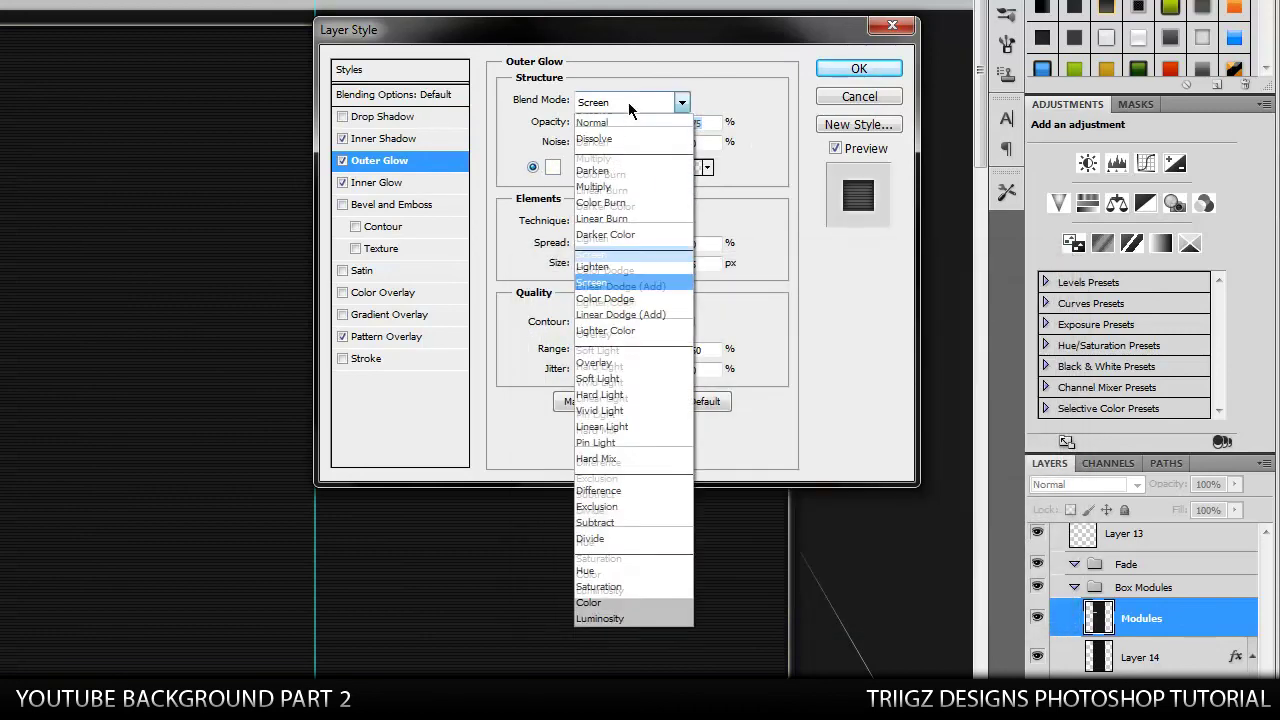
pyautogui.click(627, 362)
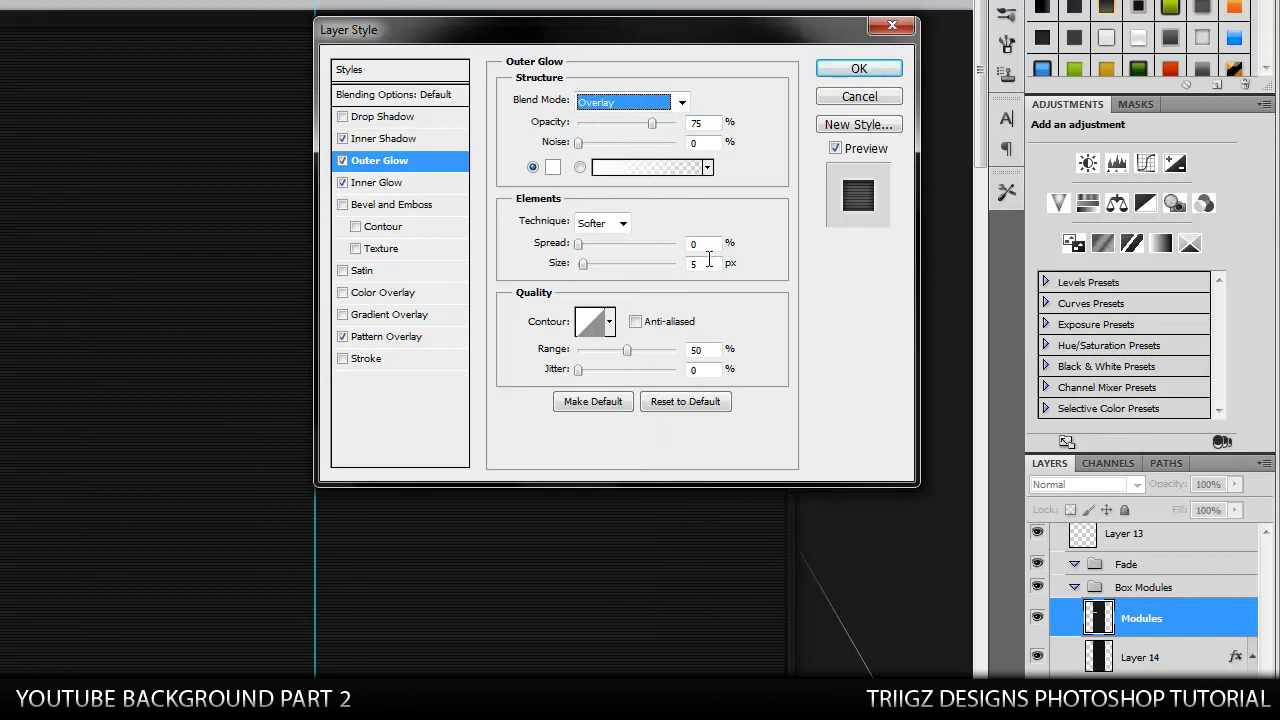
pyautogui.click(566, 262)
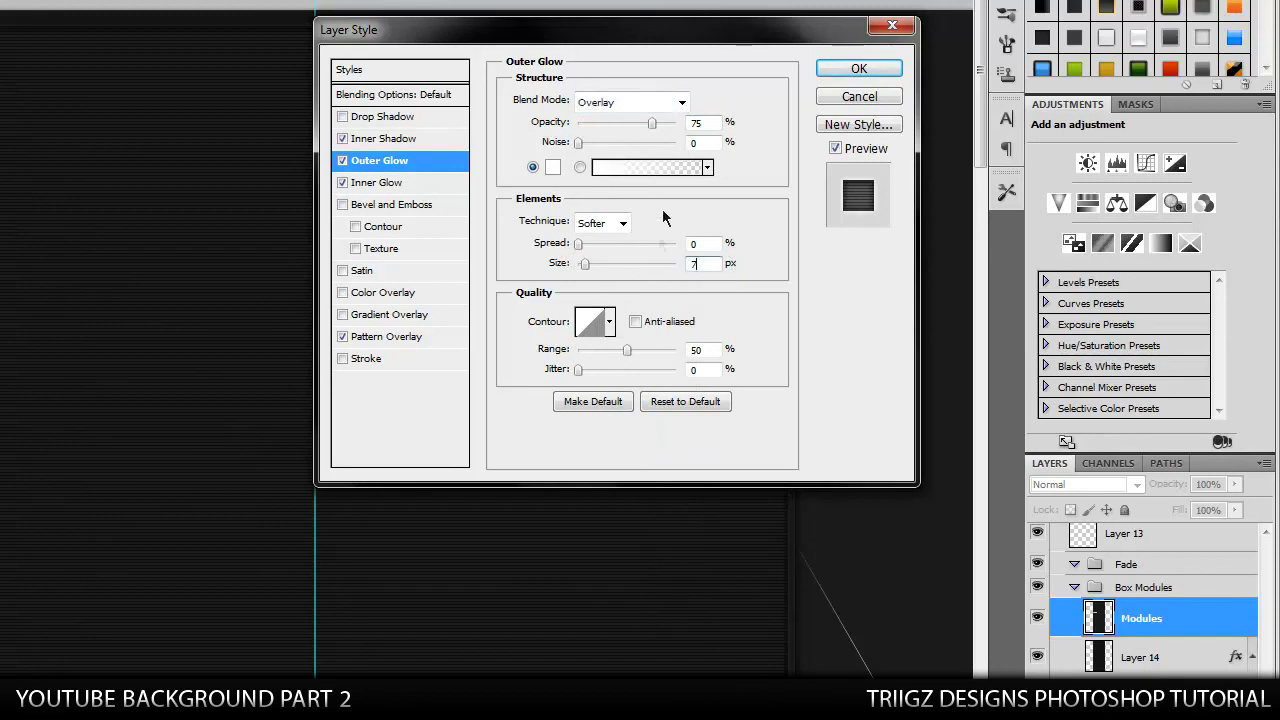
# Set the Outer Glow opacity to 15% and apply the layer style to the Modules layer.
pyautogui.doubleClick(717, 125)
pyautogui.write('02')
pyautogui.doubleClick(702, 126)
pyautogui.write('20')
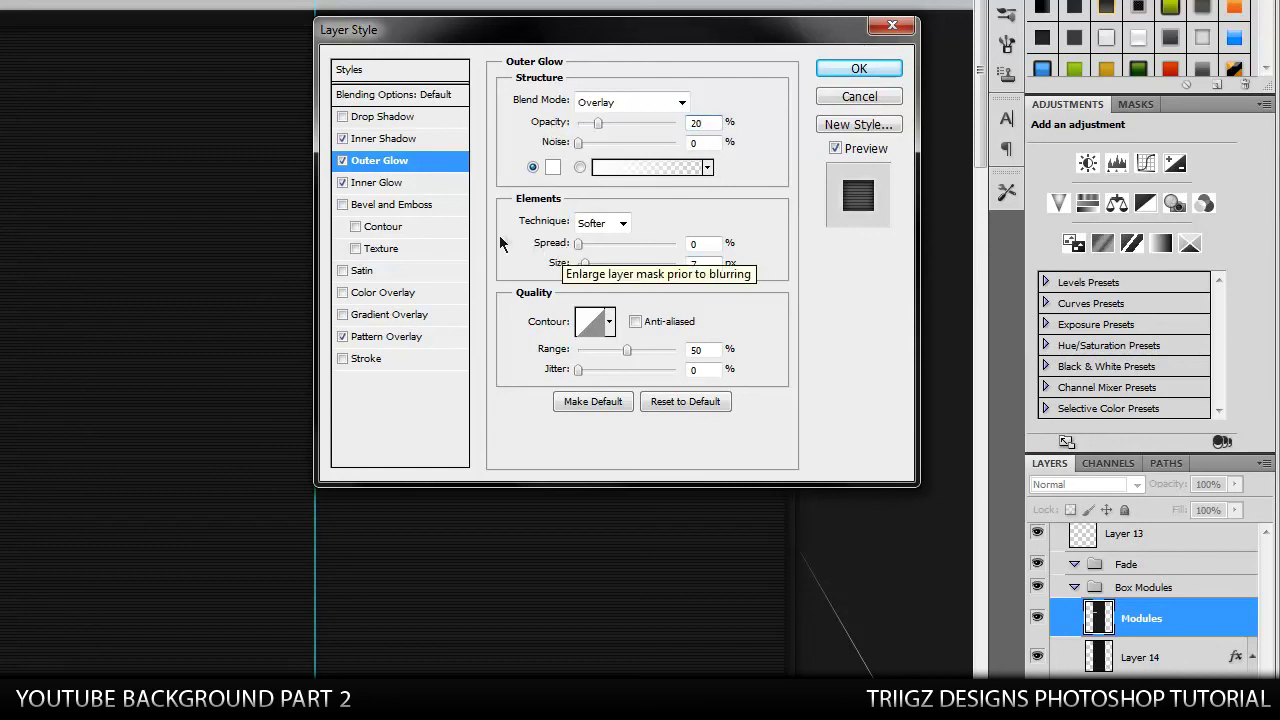
pyautogui.doubleClick(707, 123)
pyautogui.write('15')
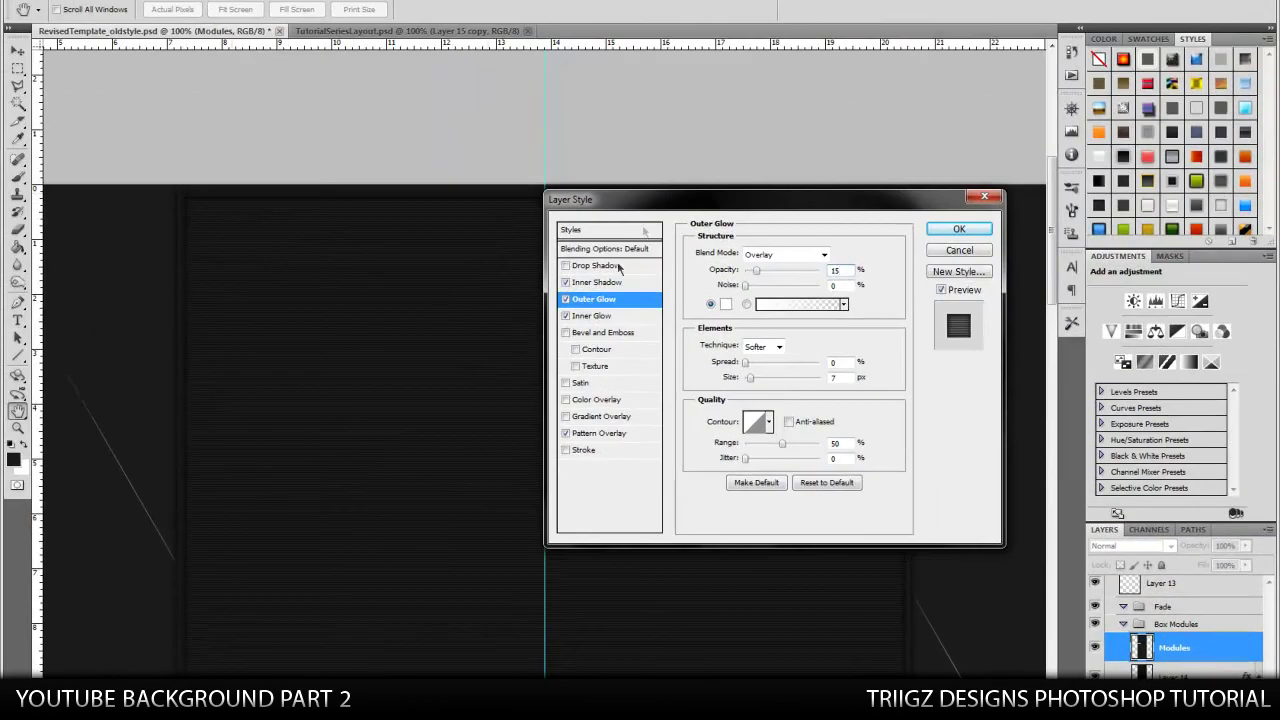
pyautogui.moveTo(647, 205); pyautogui.dragTo(575, 183)
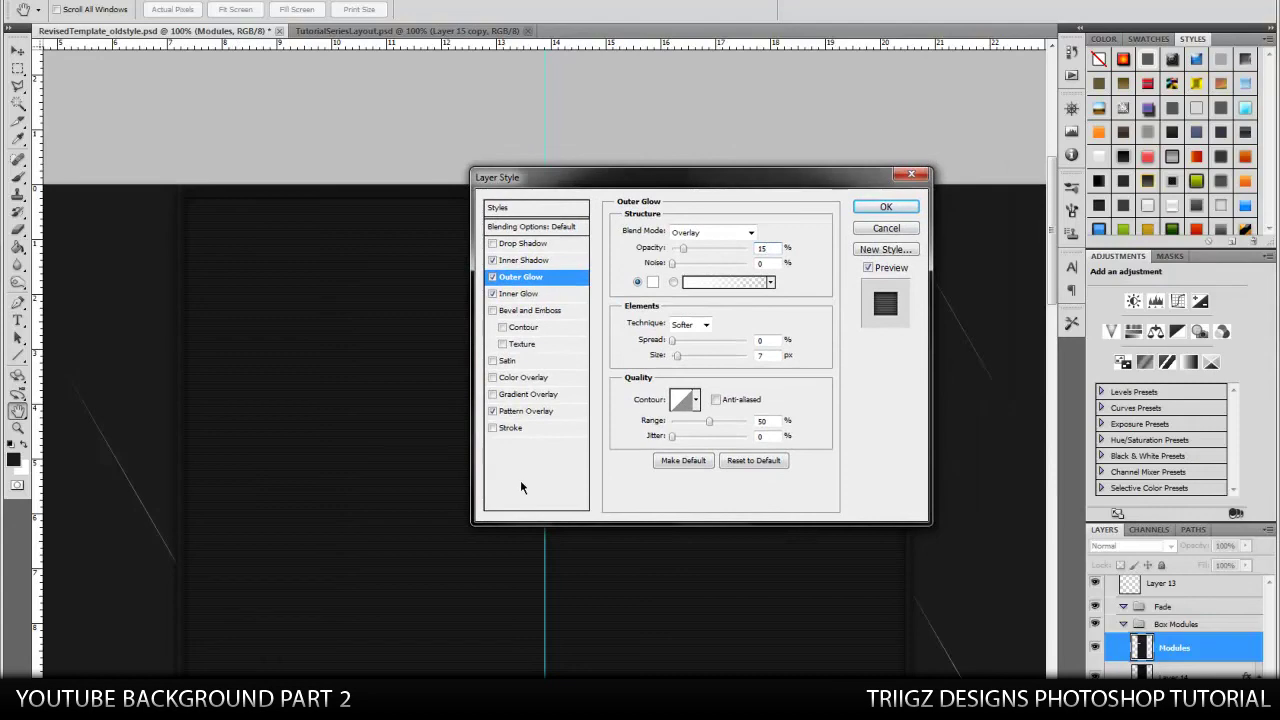
pyautogui.click(885, 207)
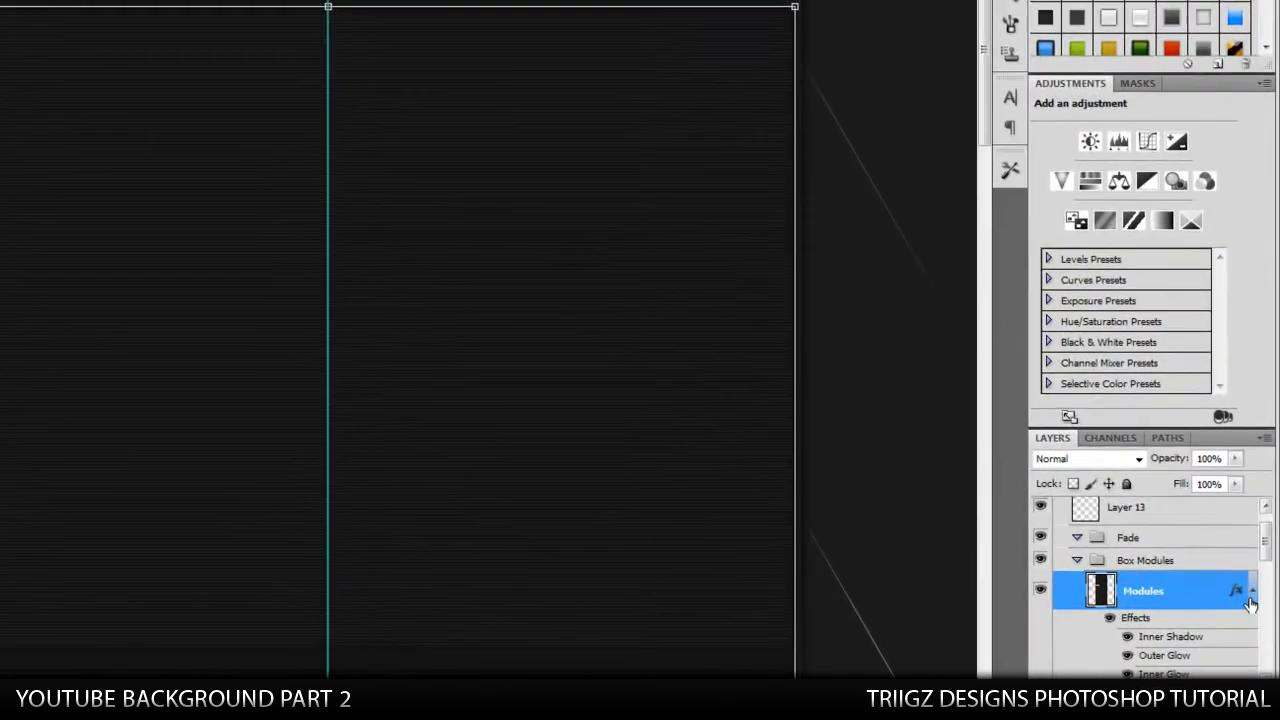
# Add a new layer directly above Modules and turn it into a clipping mask on the Modules layer.
pyautogui.click(1258, 648)
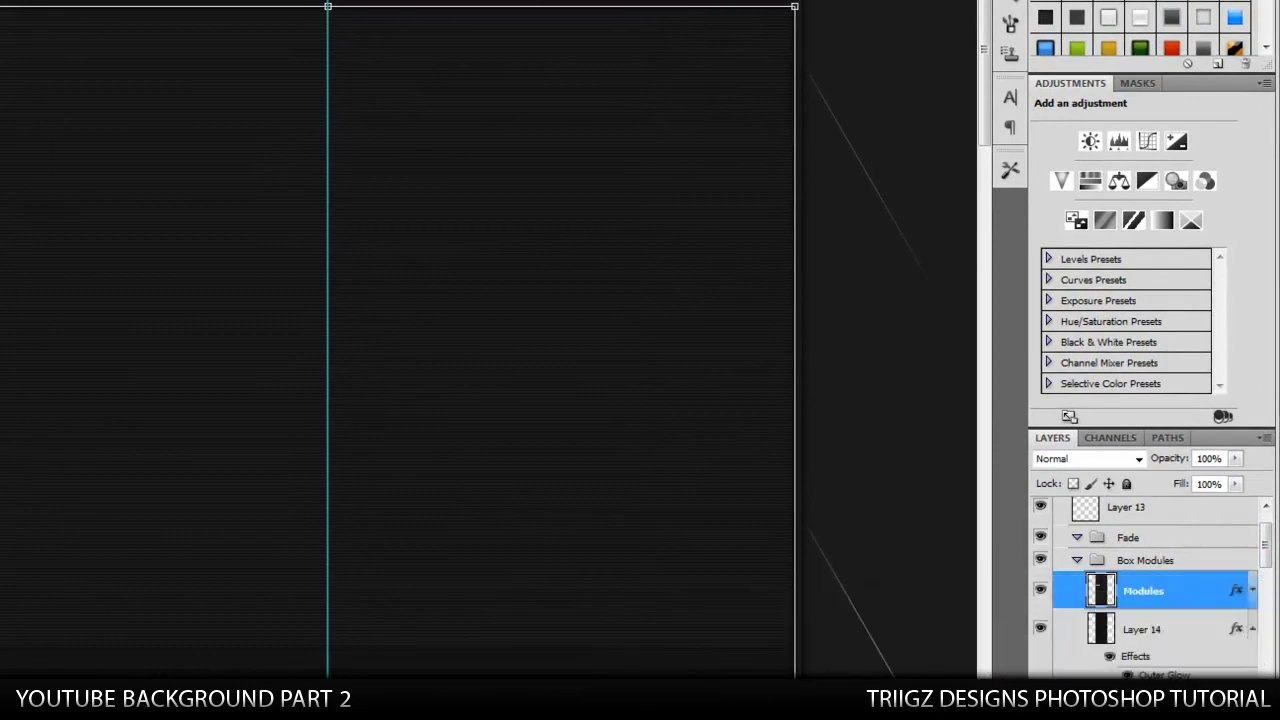
pyautogui.click(1214, 687)
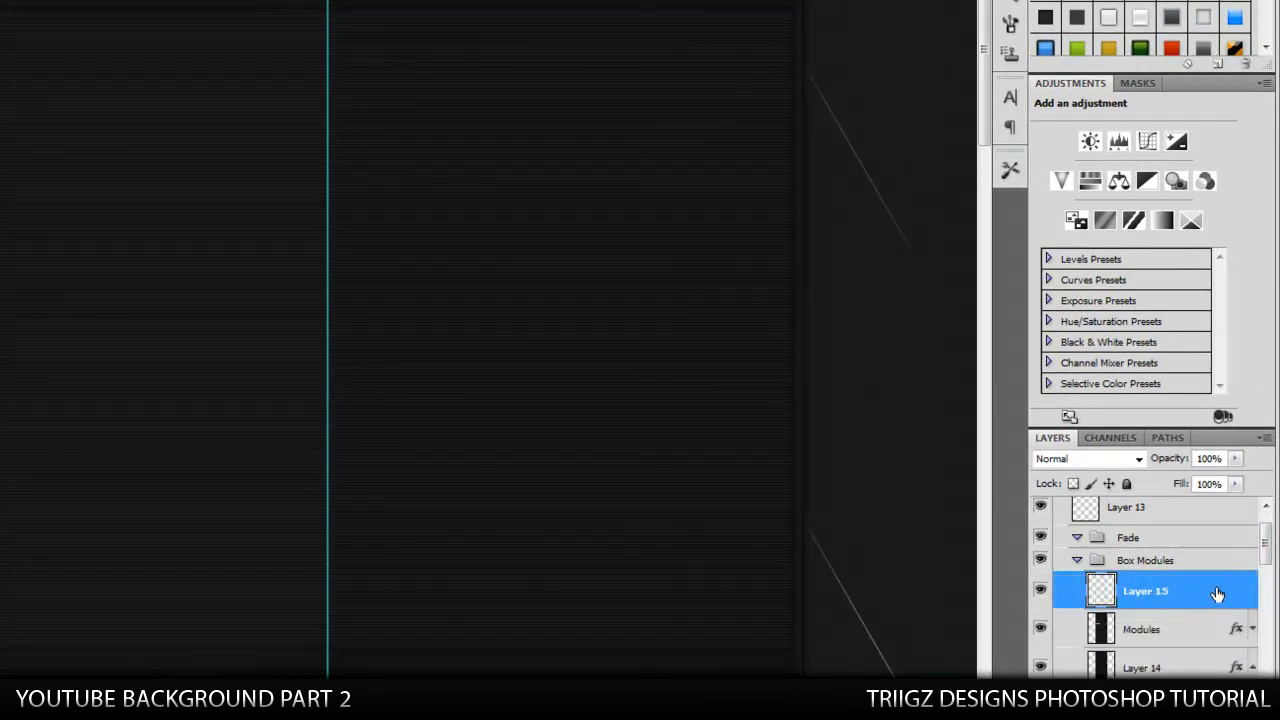
pyautogui.rightClick(1218, 588)
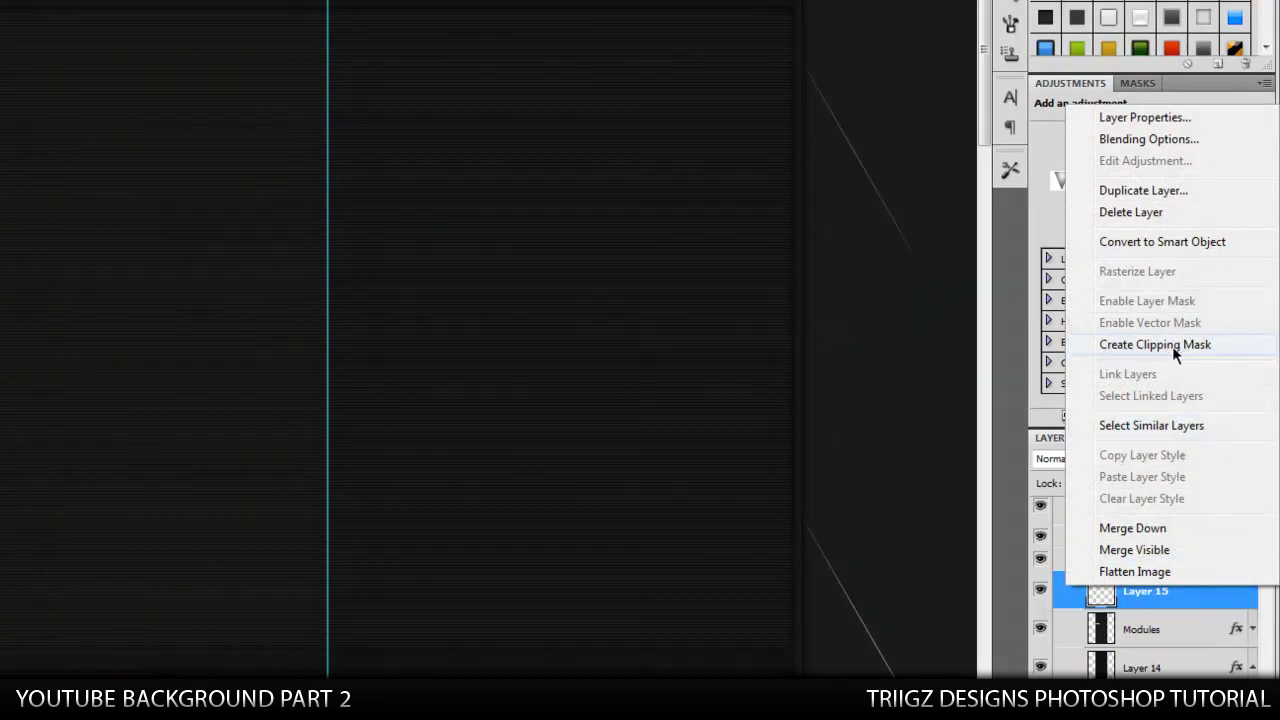
pyautogui.click(1166, 349)
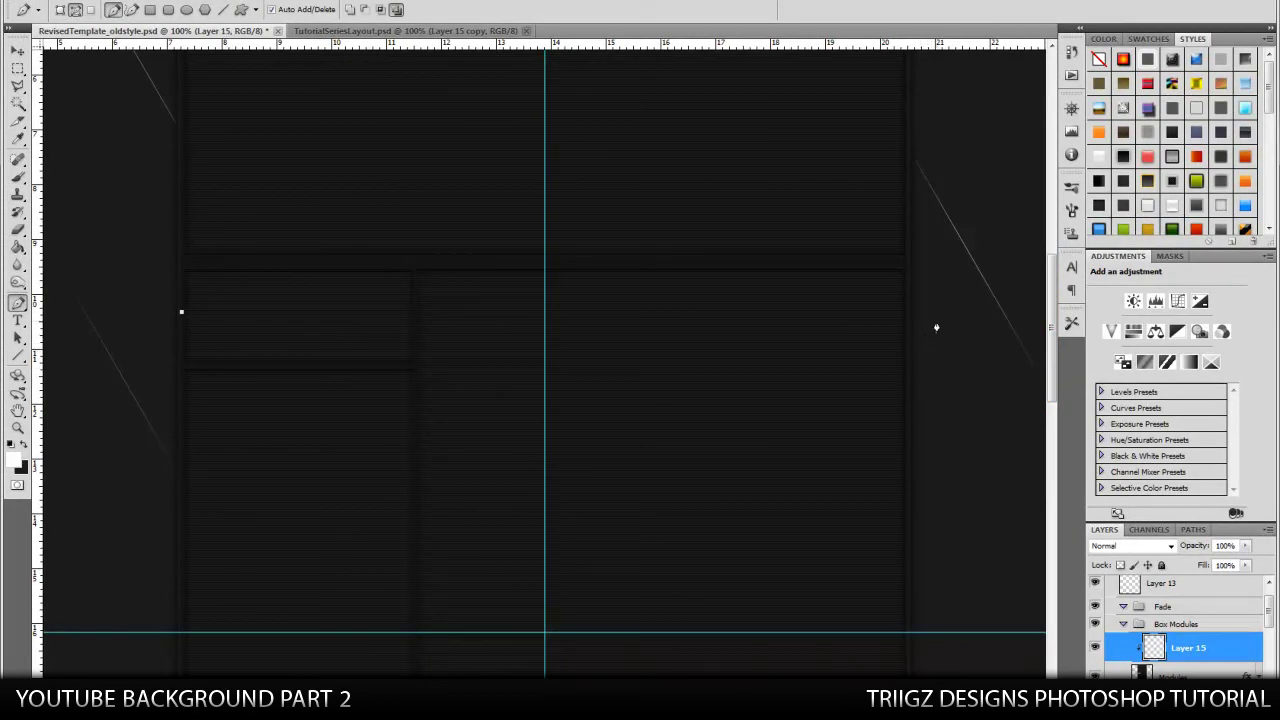
# Draw a closed pen path across the top of the lower module boxes, with a straight upper edge and a lower edge curving down to the right.
pyautogui.moveTo(923, 379); pyautogui.dragTo(952, 465)
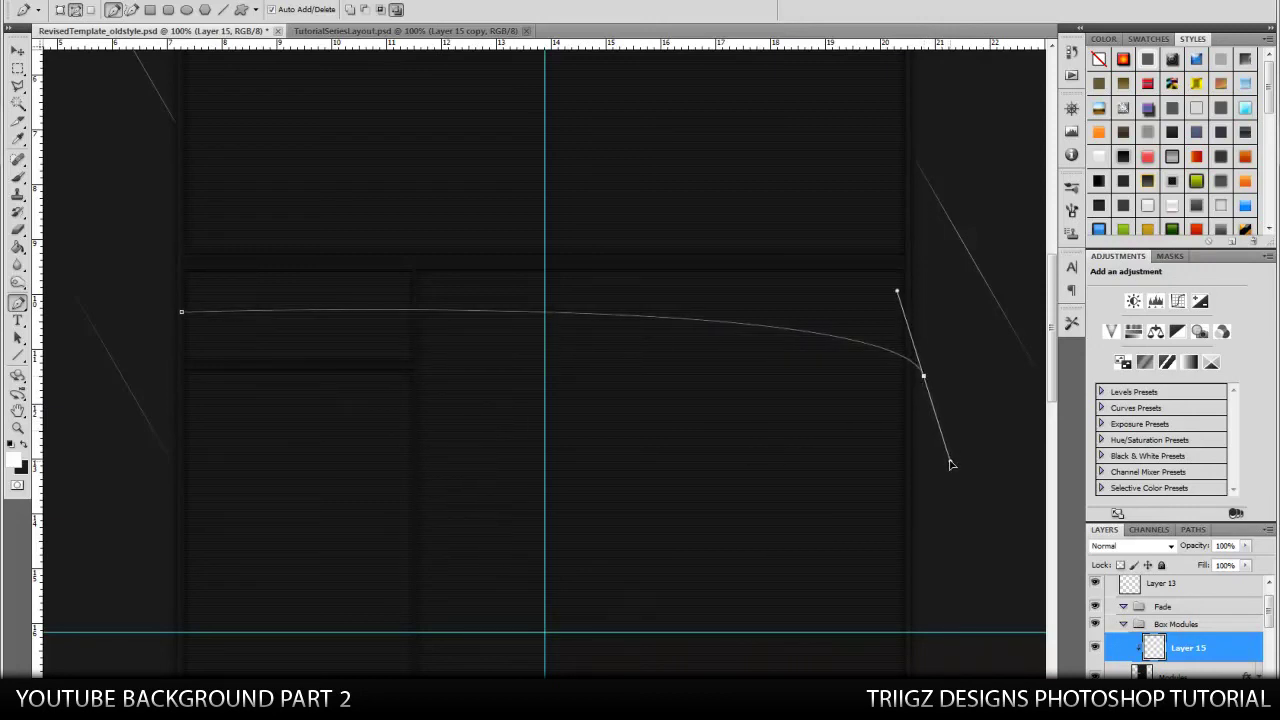
pyautogui.keyDown('alt'); pyautogui.click(924, 379); pyautogui.keyUp('alt')
pyautogui.moveTo(925, 272); pyautogui.dragTo(927, 270)
pyautogui.click(175, 268)
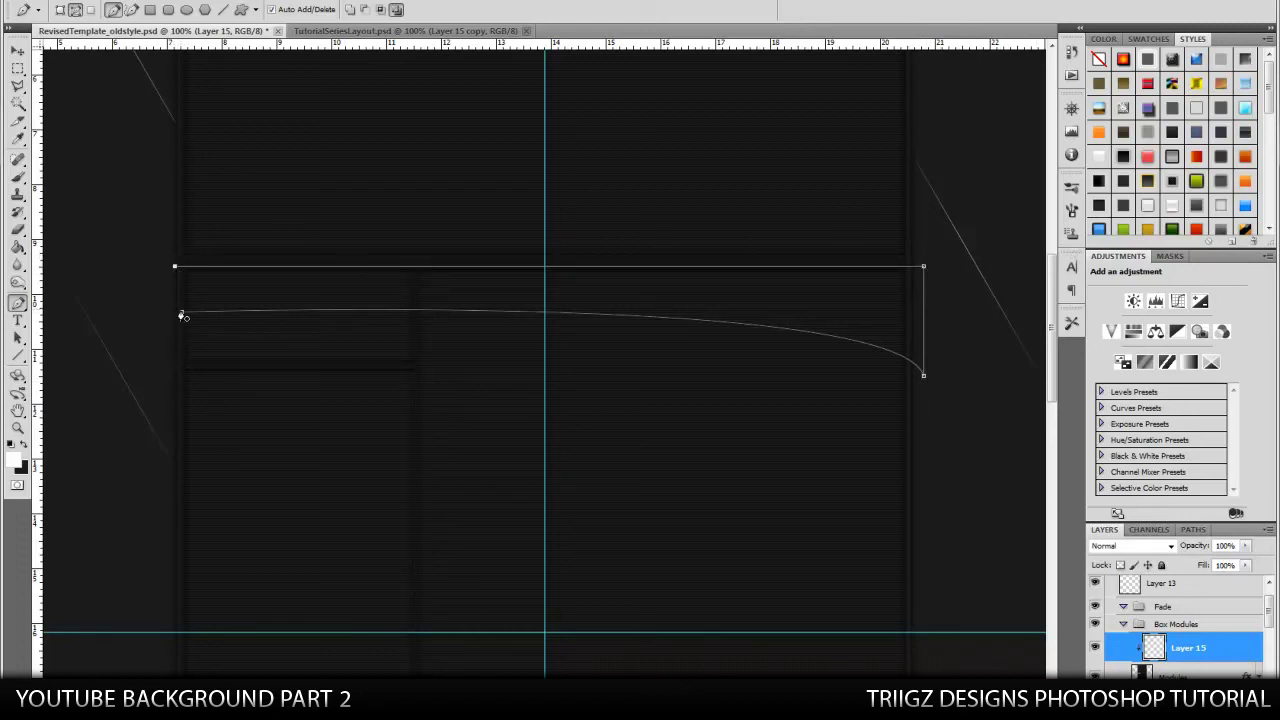
pyautogui.click(182, 314)
# Convert the curved path into a new anti-aliased selection with a 0-pixel feather radius.
pyautogui.rightClick(288, 300)
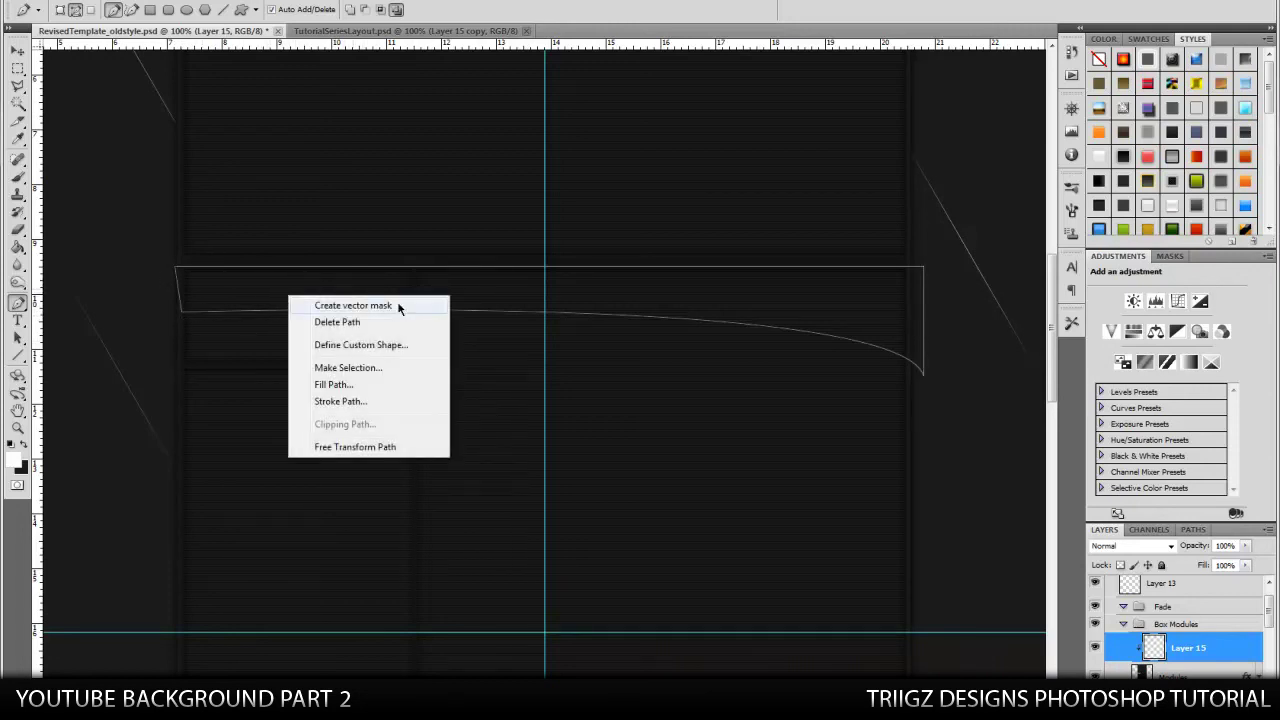
pyautogui.click(369, 370)
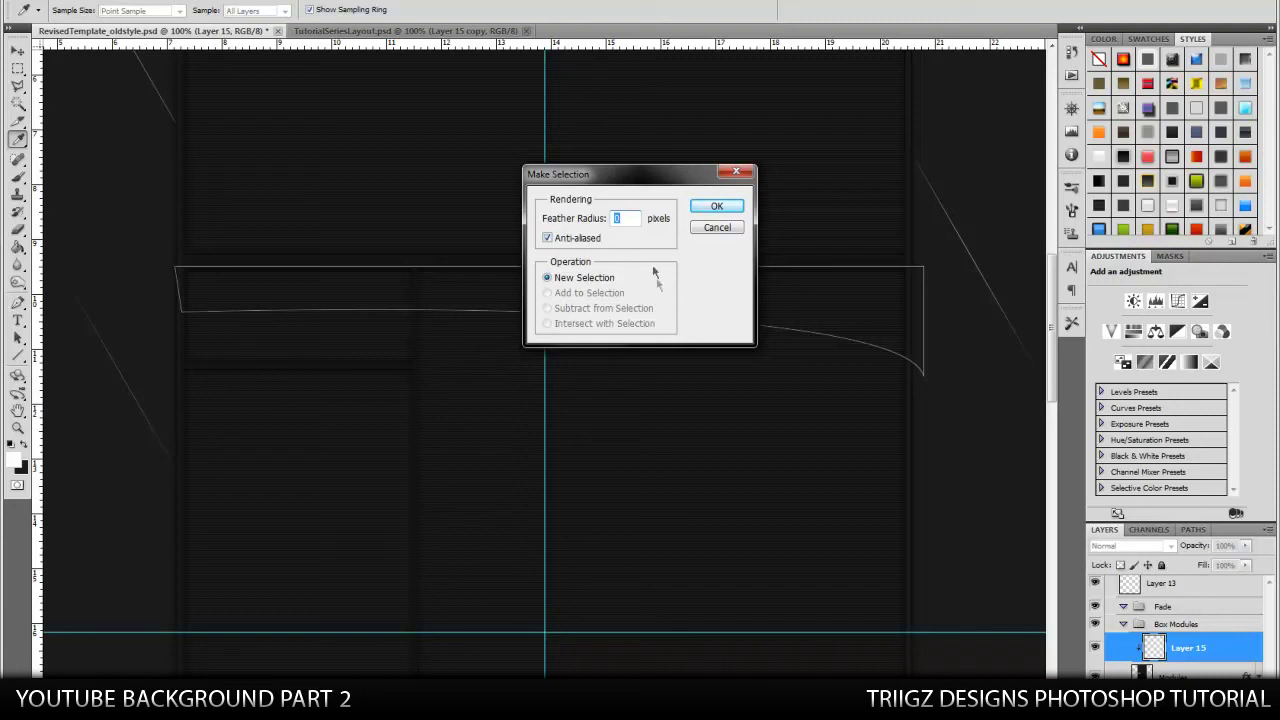
pyautogui.click(716, 206)
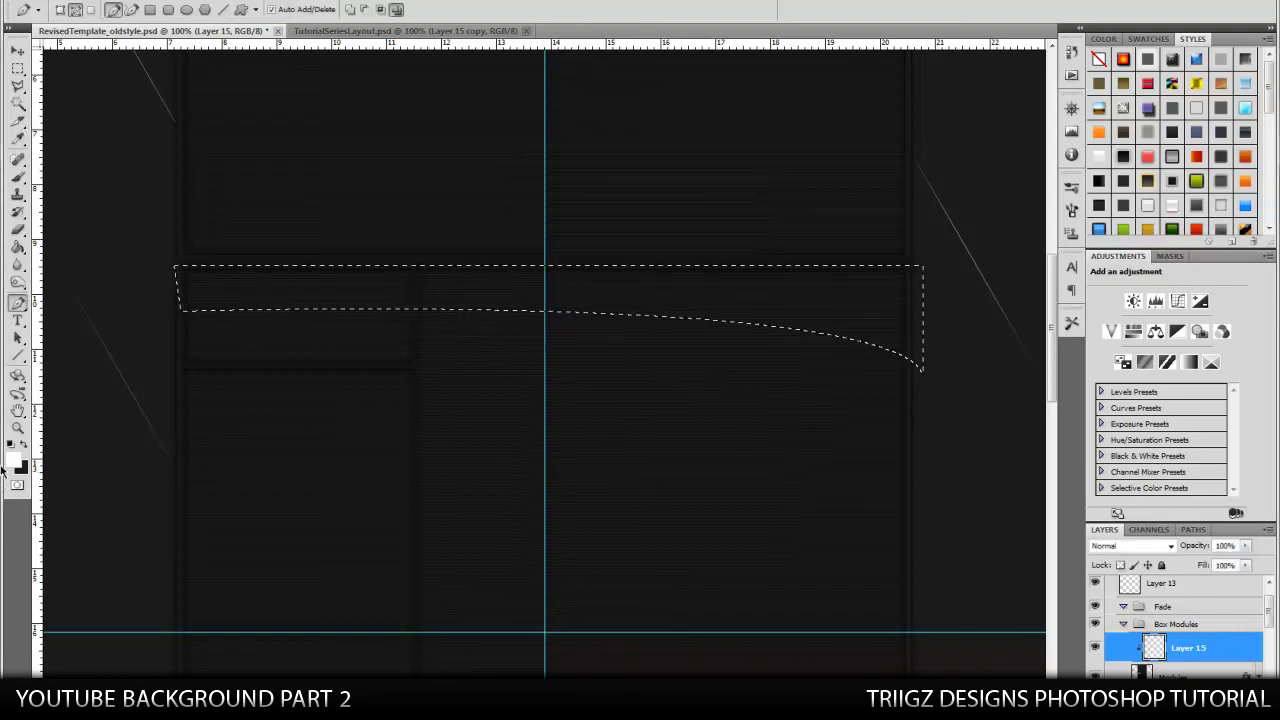
# Fill the selection with a white linear Foreground to Transparent gradient that fades upward from the curved lower edge.
pyautogui.click(17, 232)
pyautogui.click(17, 247)
pyautogui.click(17, 247)
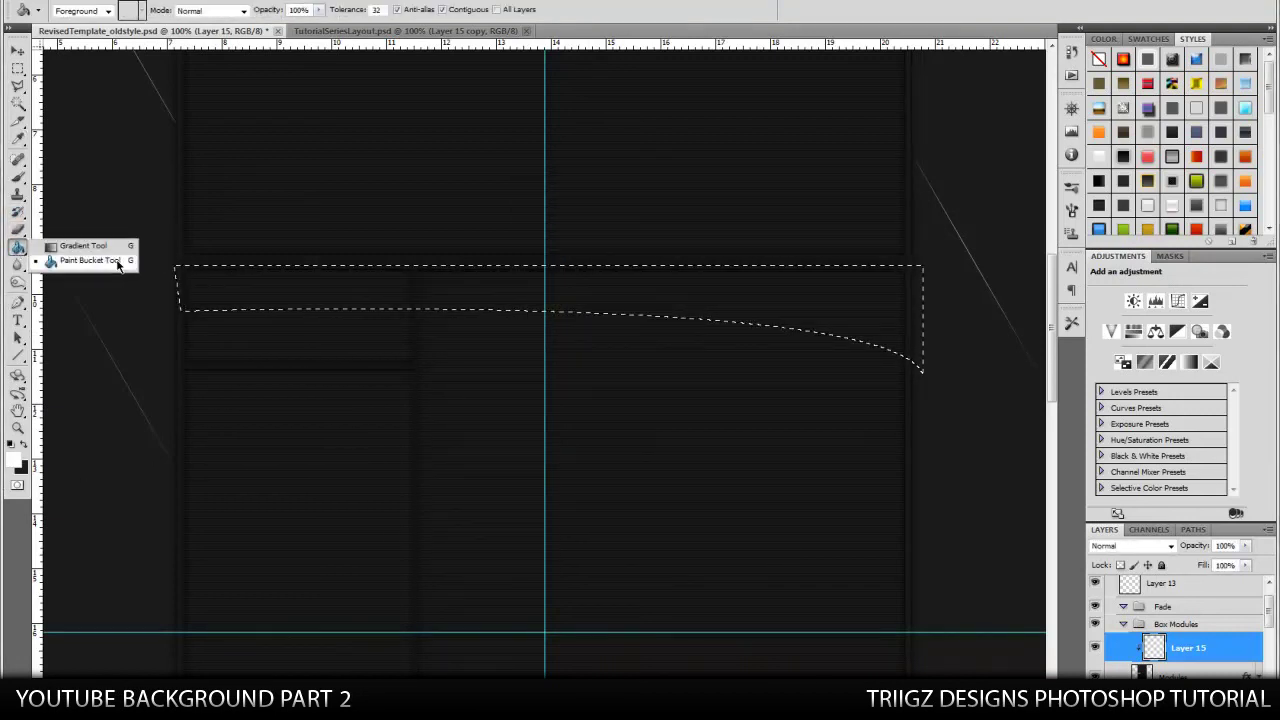
pyautogui.click(85, 243)
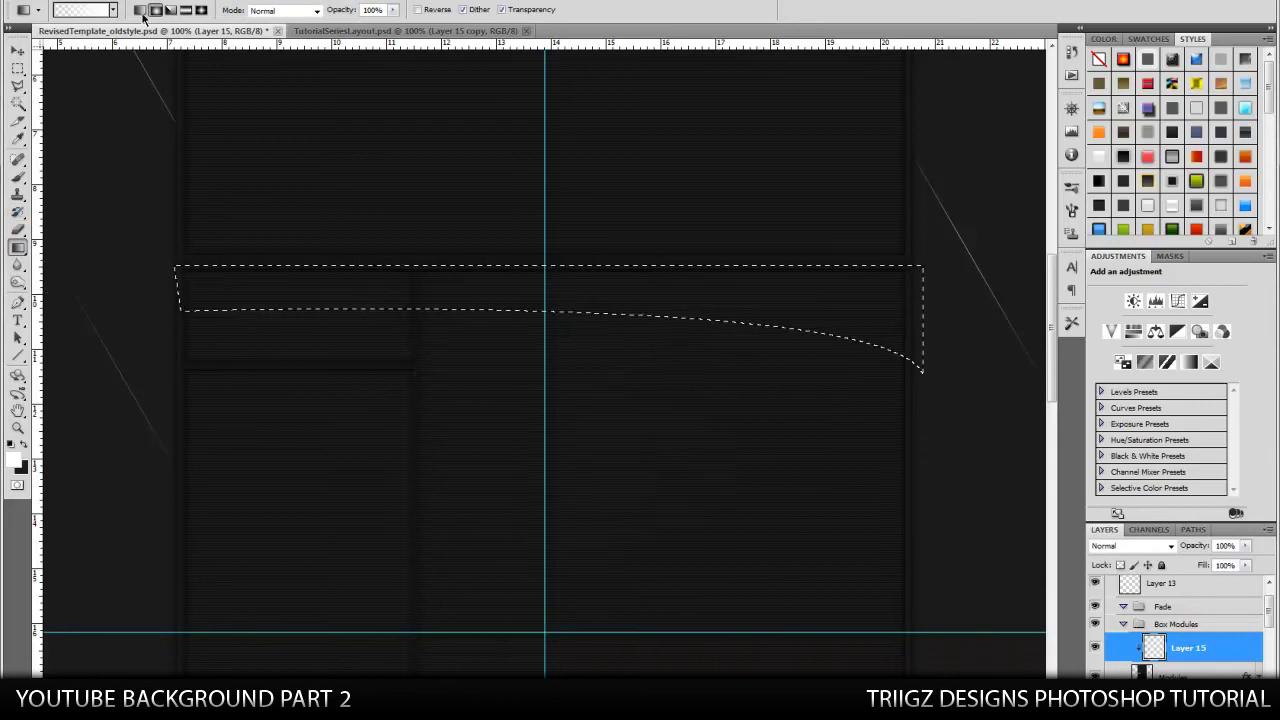
pyautogui.click(82, 10)
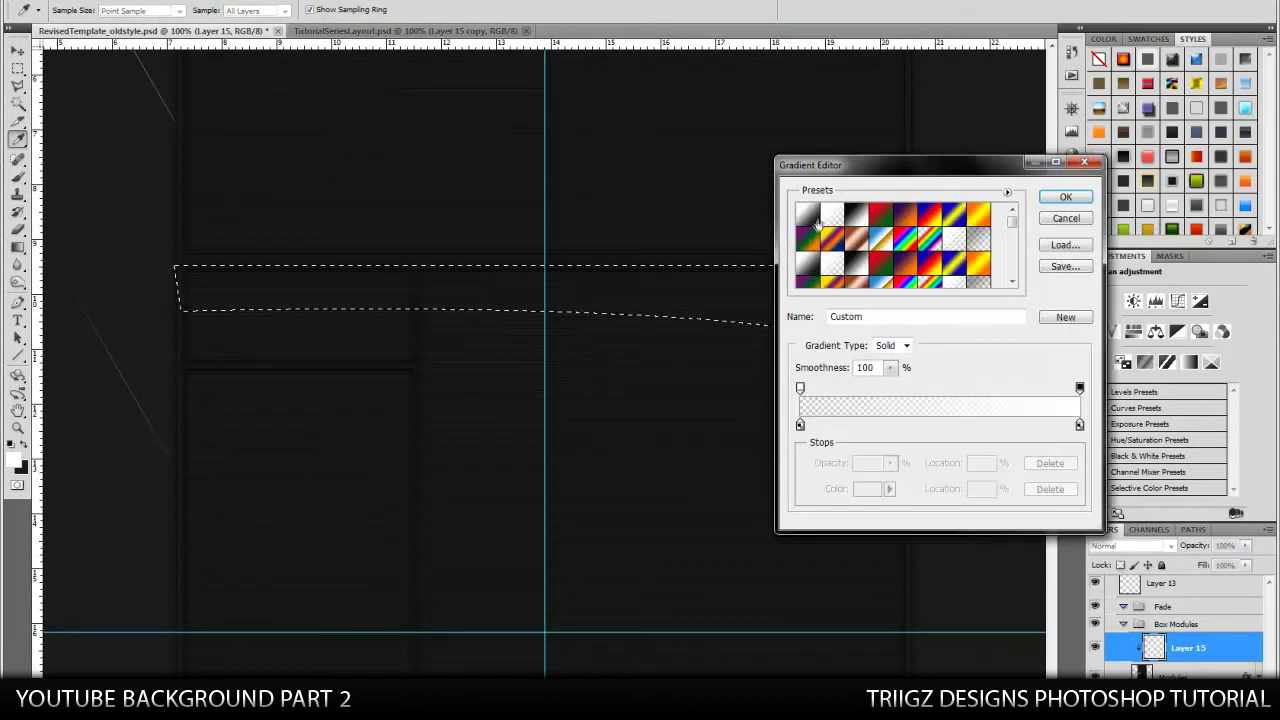
pyautogui.click(832, 214)
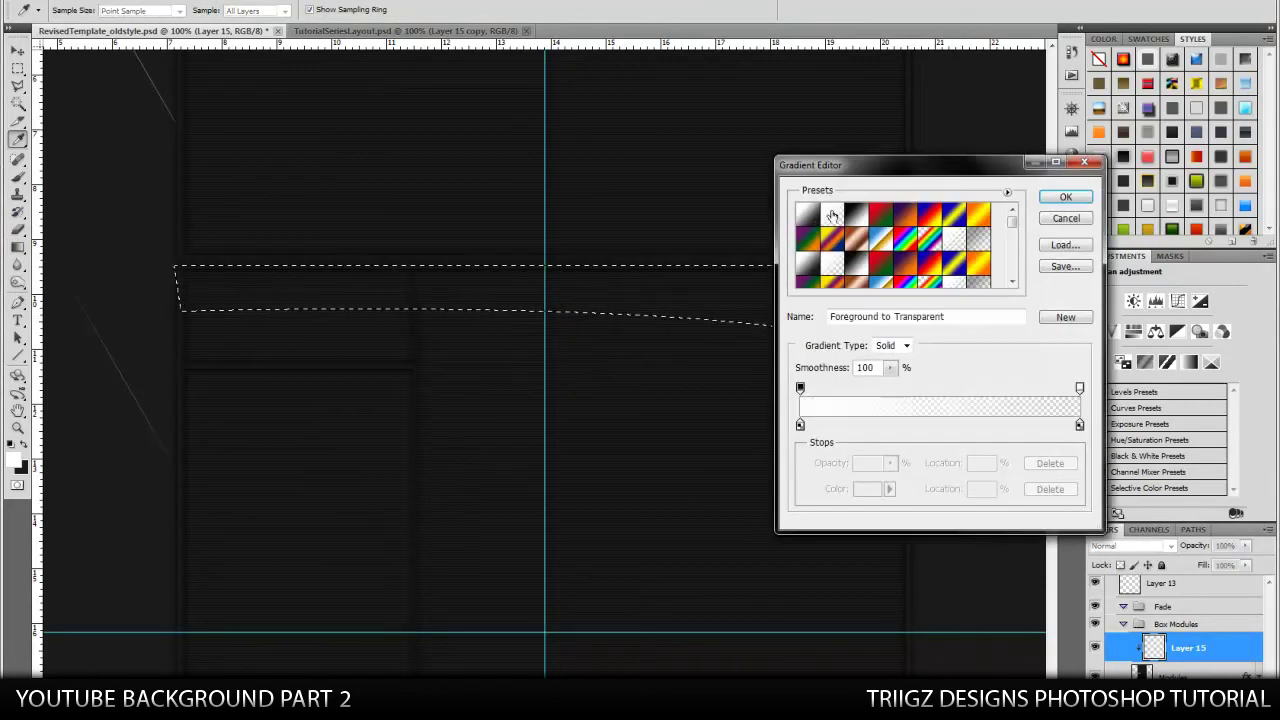
pyautogui.click(1066, 197)
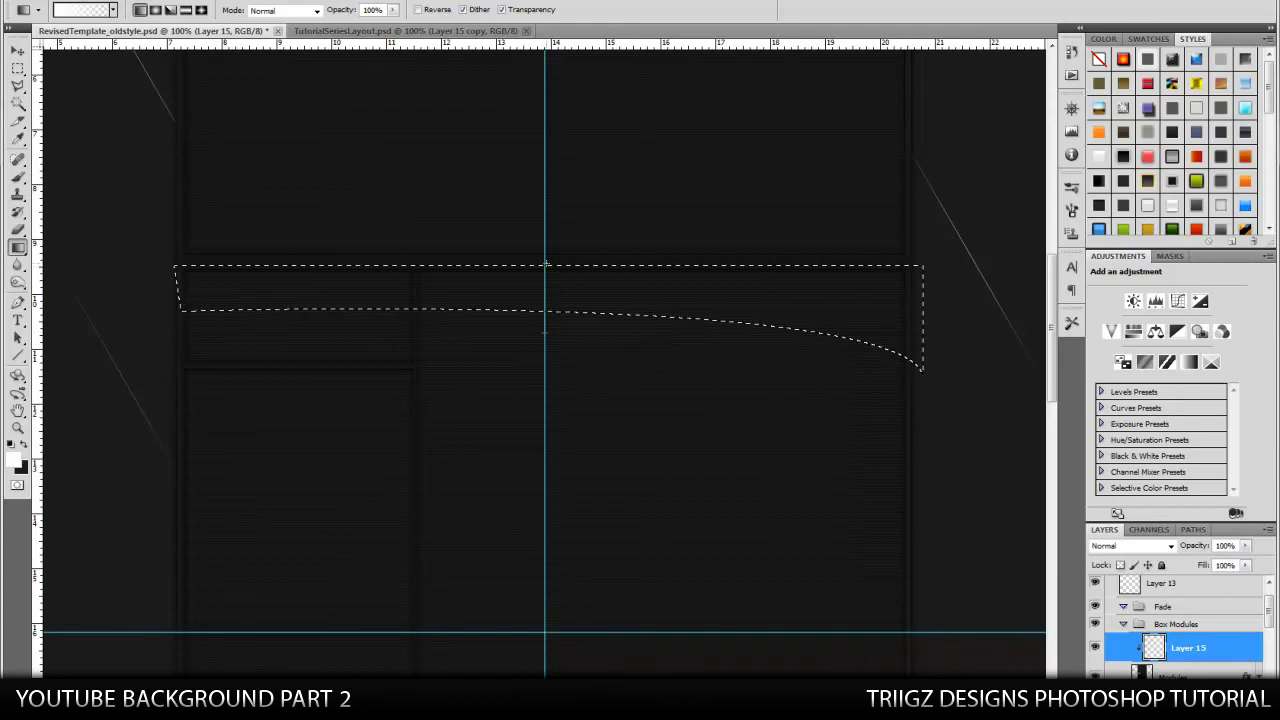
pyautogui.moveTo(545, 266); pyautogui.dragTo(545, 331)
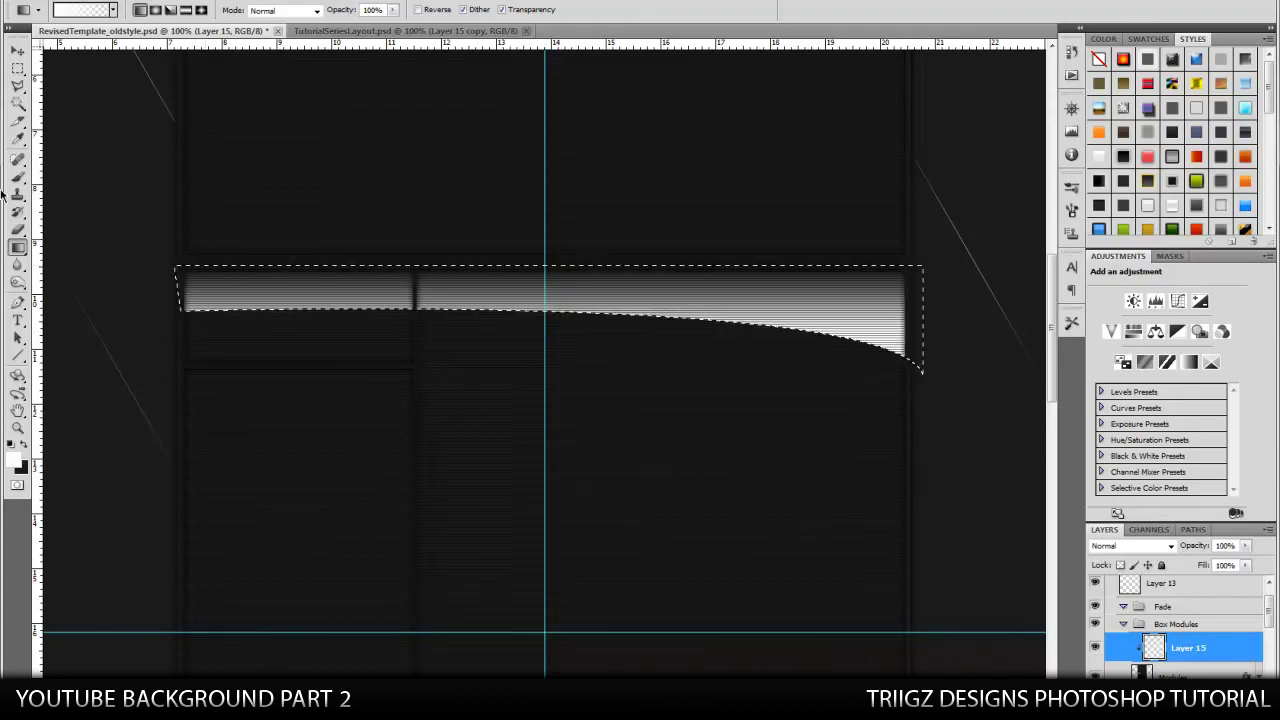
# Deselect the gradient area, then set Layer 15's opacity to 10% and duplicate the layer.
pyautogui.click(19, 69)
pyautogui.click(83, 89)
pyautogui.click(18, 51)
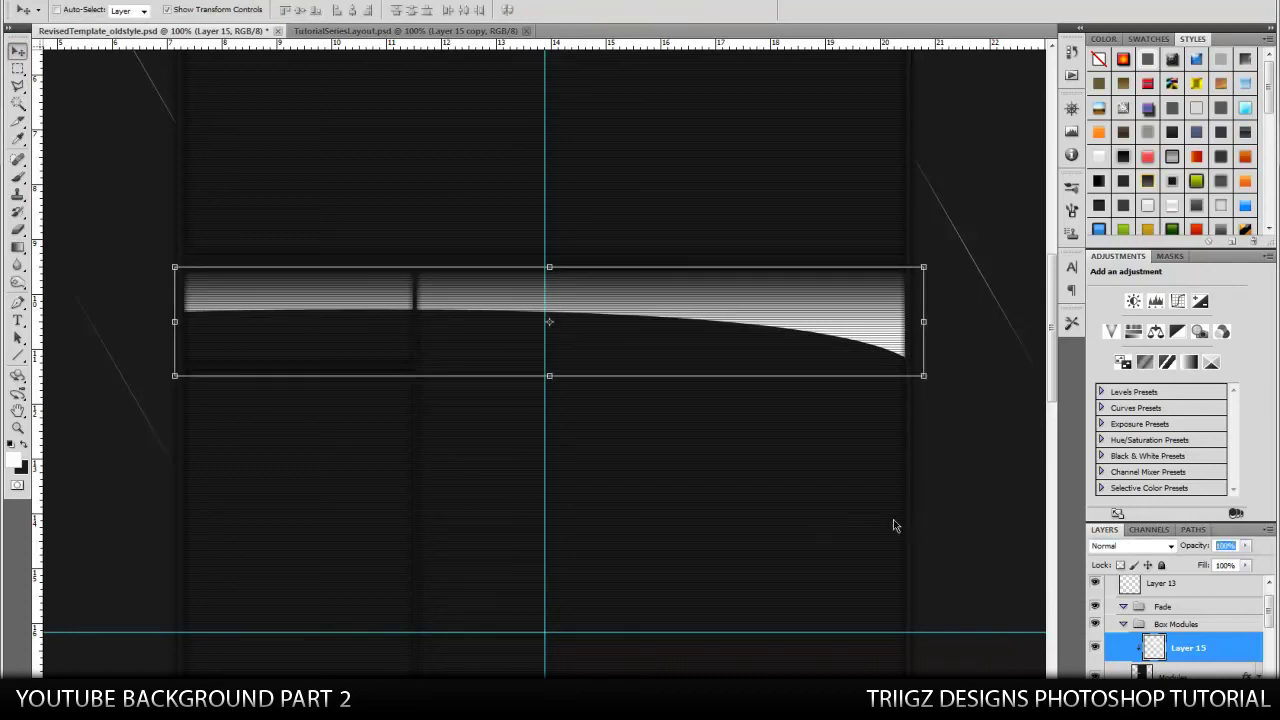
pyautogui.press('2')
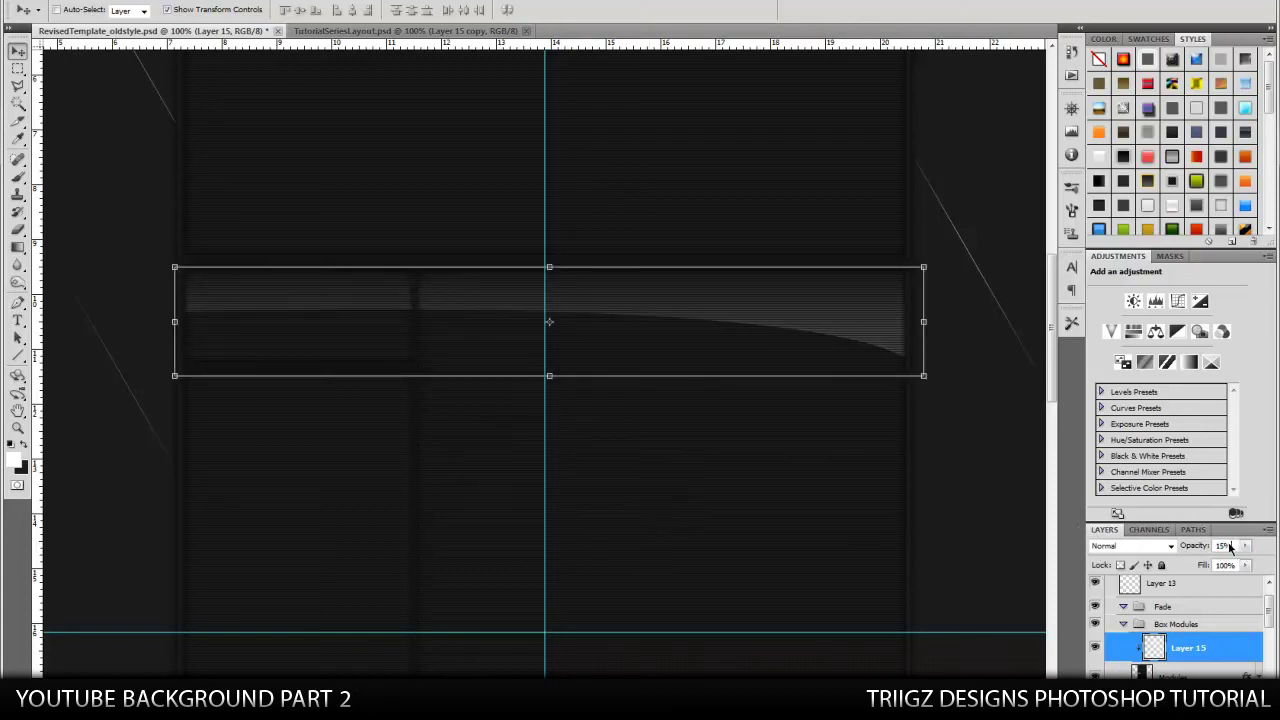
pyautogui.press('1')
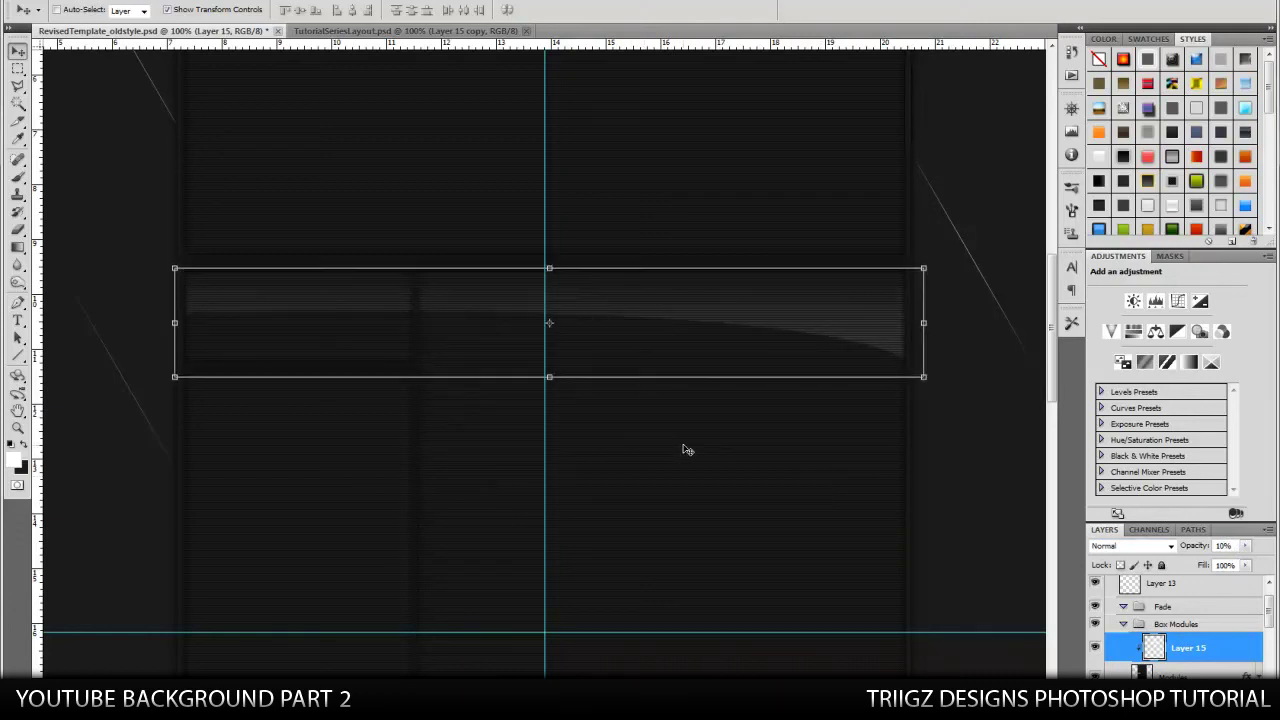
pyautogui.hotkey('ctrl', 'j')
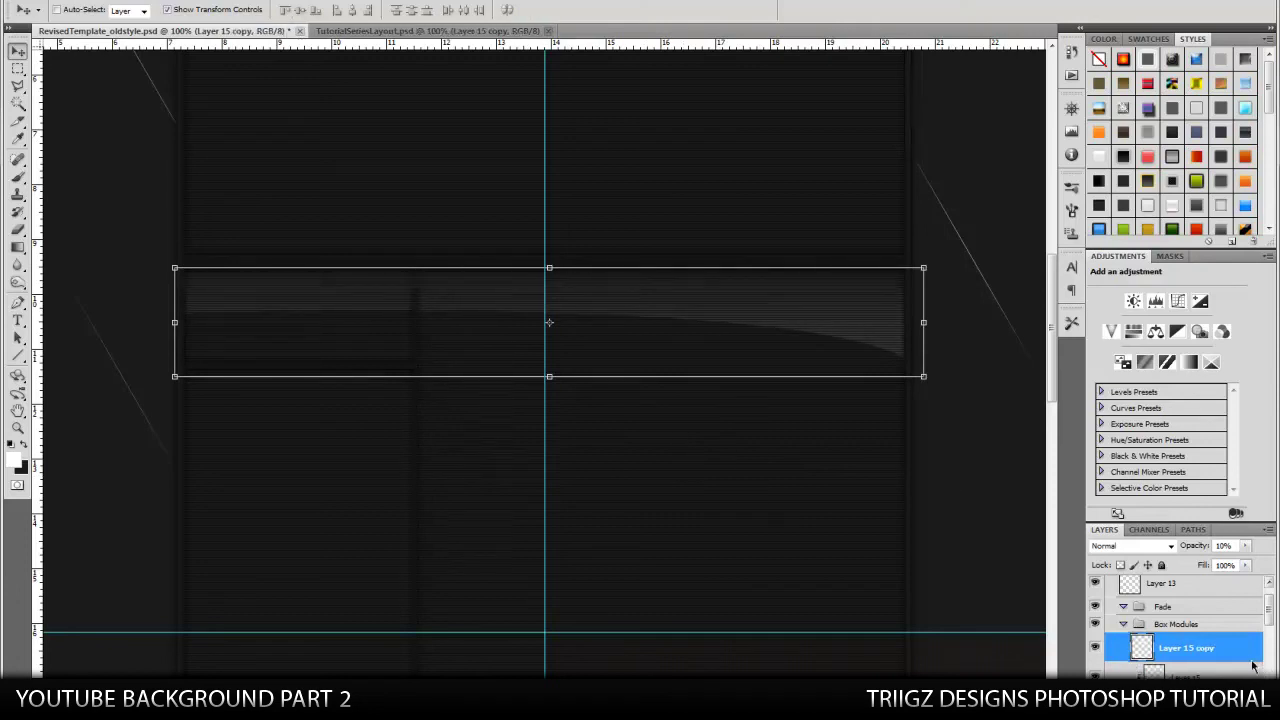
# Clip Layer 15 copy to the Modules layer and move its highlight down to the upper edge of the second small left box.
pyautogui.rightClick(1241, 650)
pyautogui.click(1199, 465)
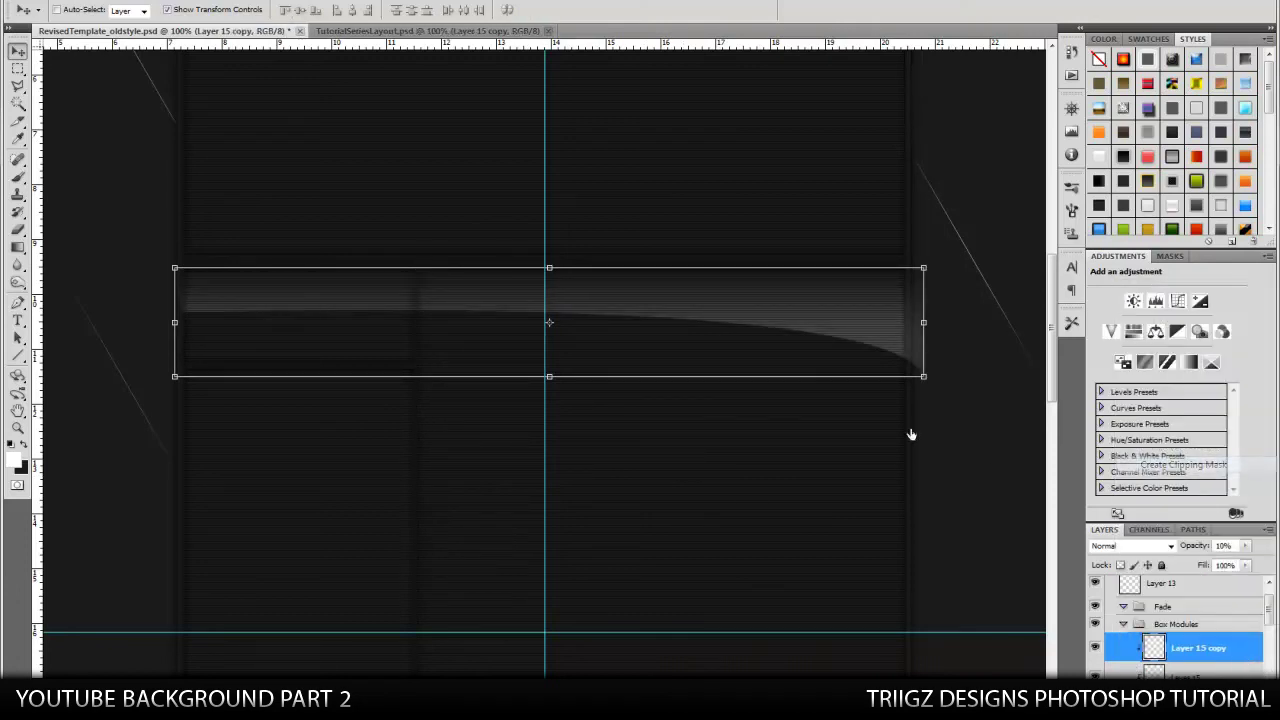
pyautogui.moveTo(660, 323); pyautogui.dragTo(670, 419)
pyautogui.hotkey('shift', 'Down')
pyautogui.hotkey('shift', 'Down')
pyautogui.moveTo(465, 453); pyautogui.dragTo(458, 421)
pyautogui.press('Down')
pyautogui.press('Down')
pyautogui.press('Down')
pyautogui.press('Down')
pyautogui.press('Down')
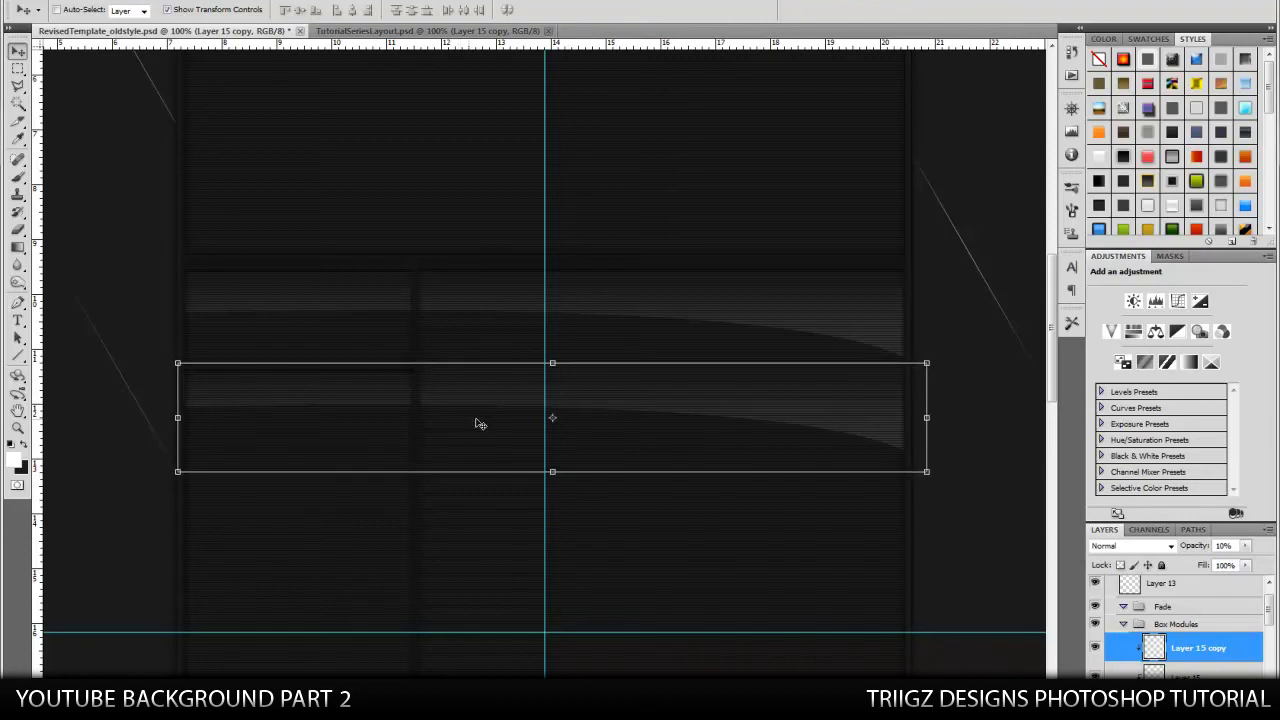
pyautogui.moveTo(476, 420); pyautogui.dragTo(477, 422)
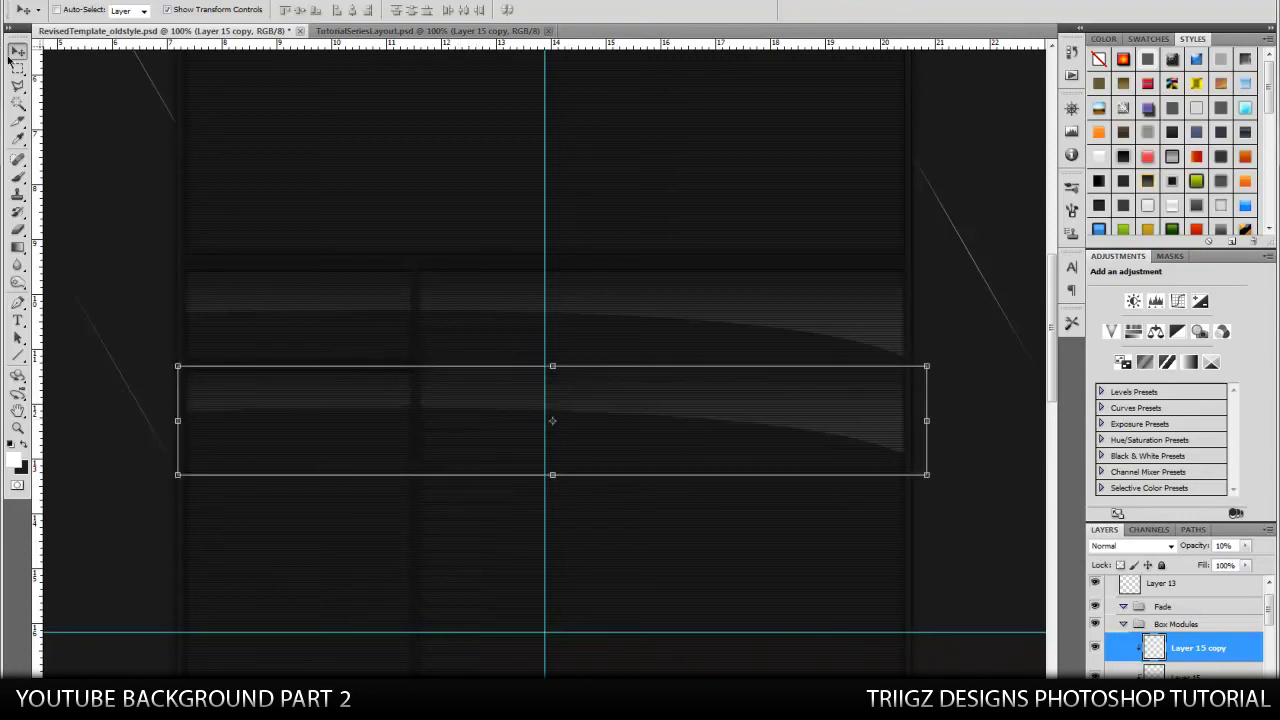
# Delete the part of the copied highlight that covers the large right box using a rectangular selection, then deselect.
pyautogui.click(18, 69)
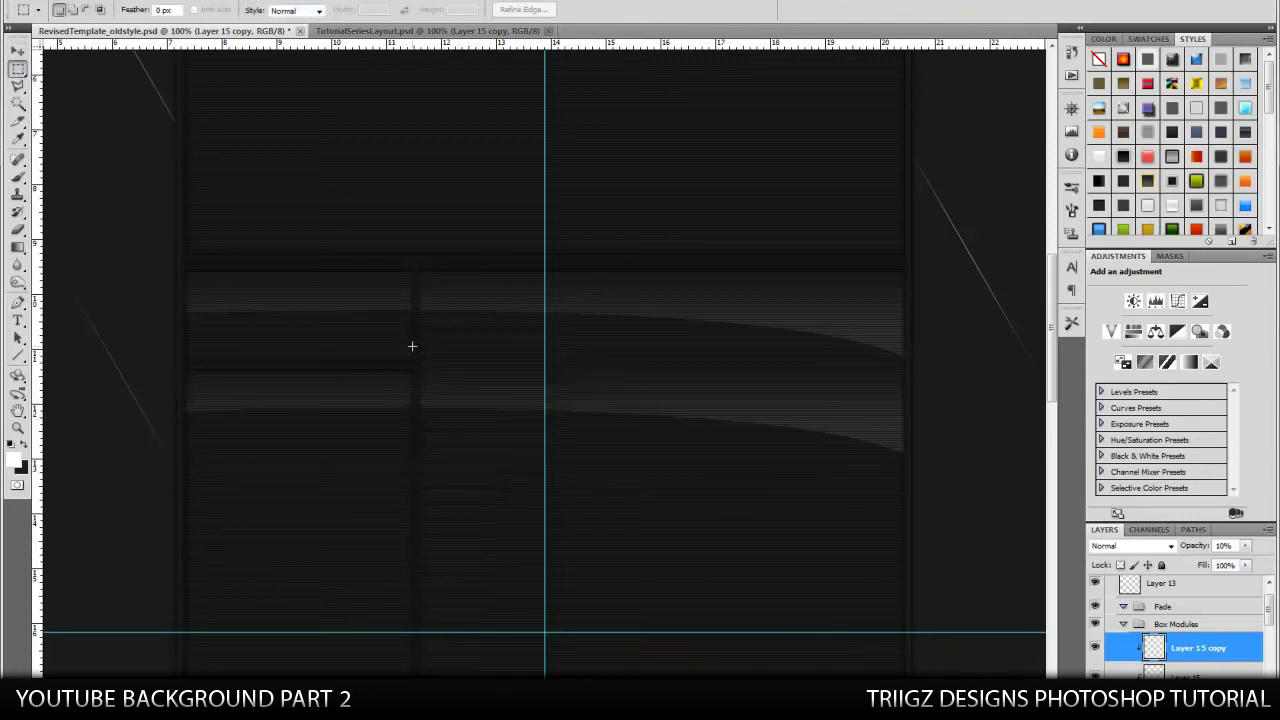
pyautogui.moveTo(575, 470); pyautogui.dragTo(946, 557)
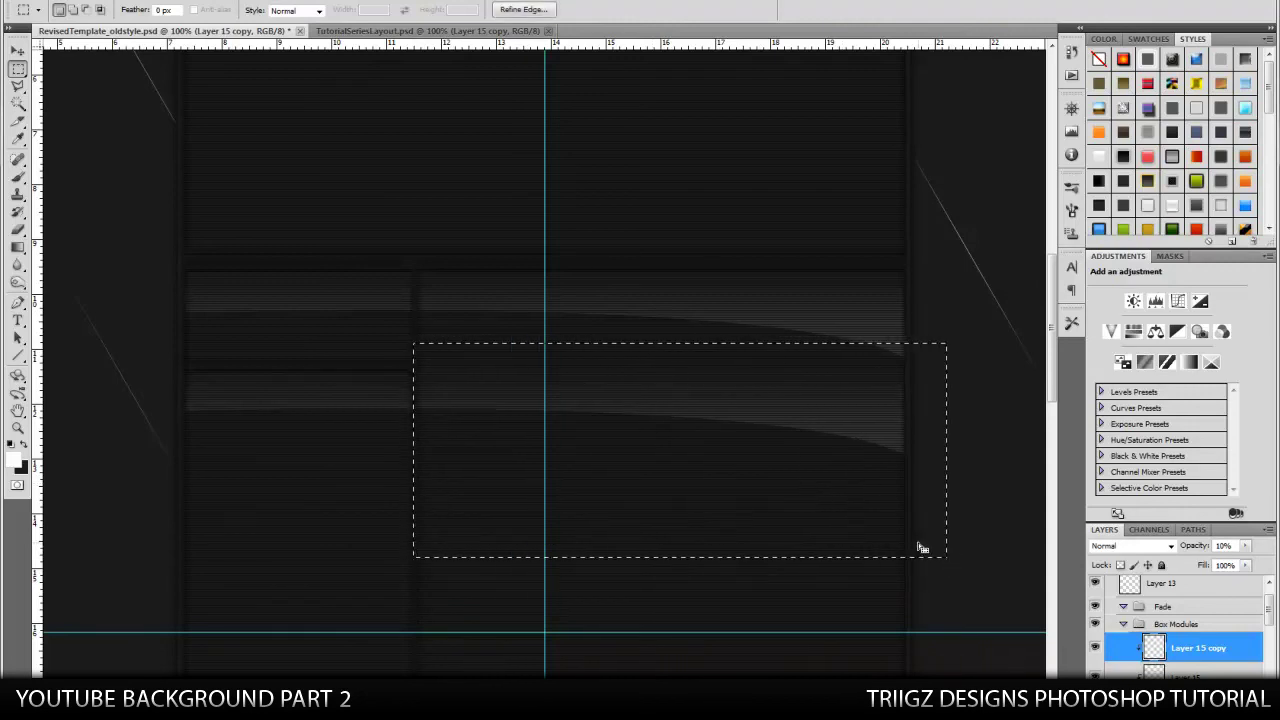
pyautogui.press('Delete')
pyautogui.hotkey('ctrl', 'd')
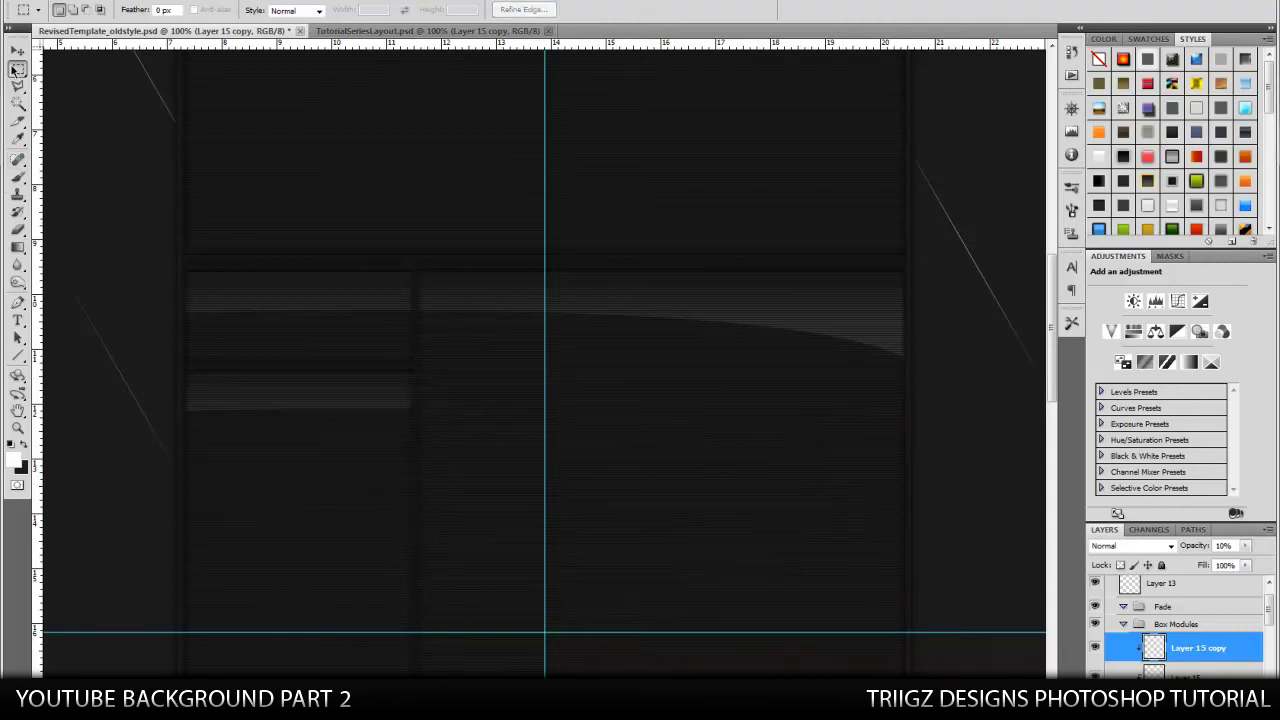
# Duplicate Layer 15 again and clip the new copy to the Modules layer.
pyautogui.press('v')
pyautogui.hotkey('alt', '[')
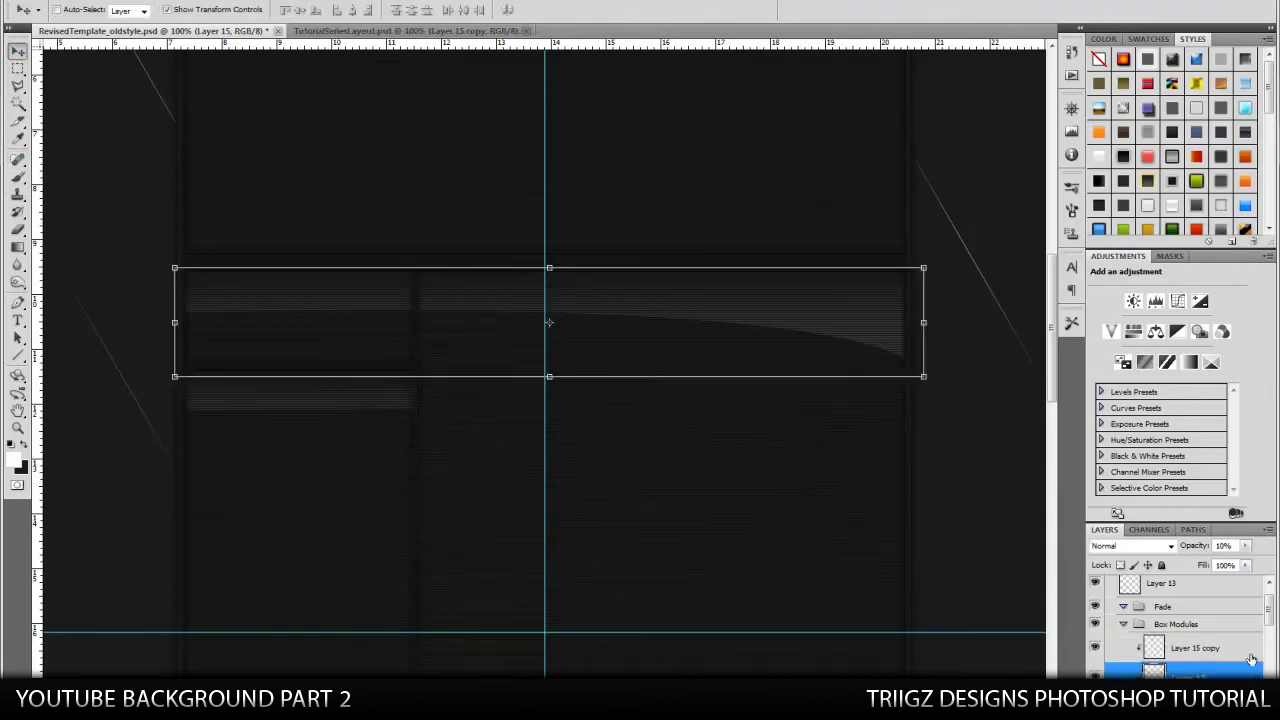
pyautogui.scroll(5, 590, 415)
pyautogui.hotkey('ctrl', 'j')
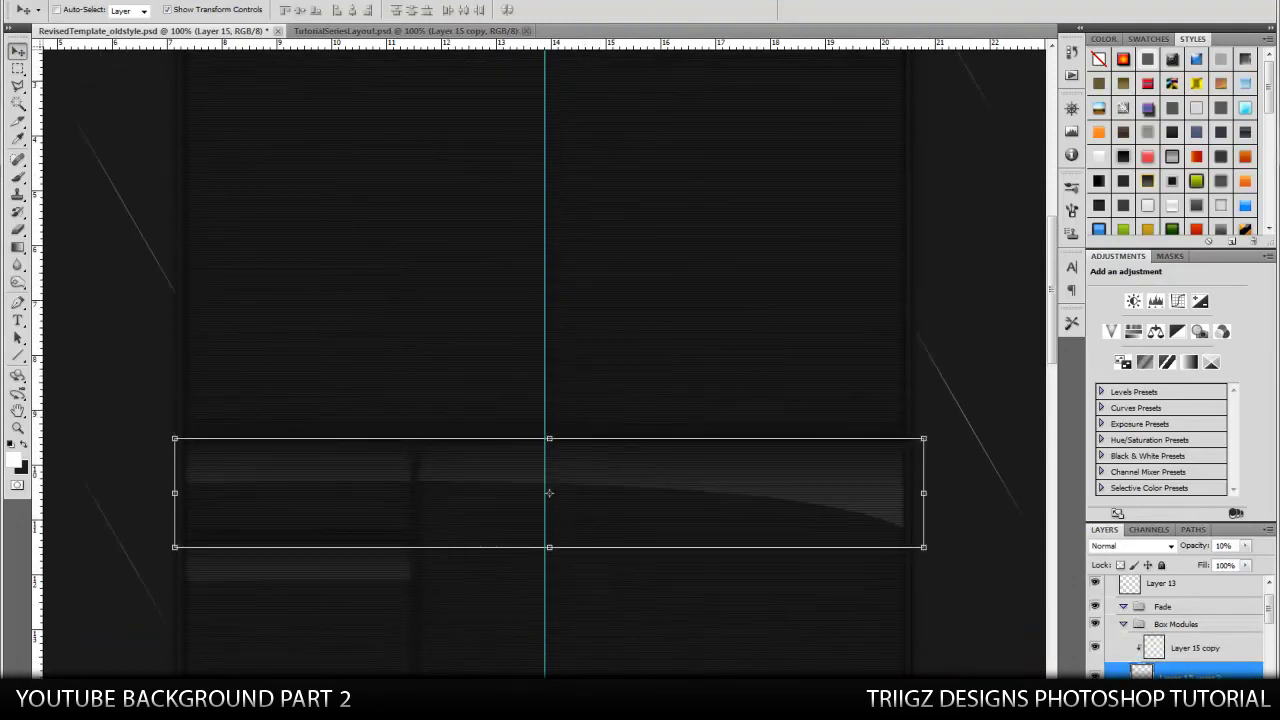
pyautogui.rightClick(1190, 672)
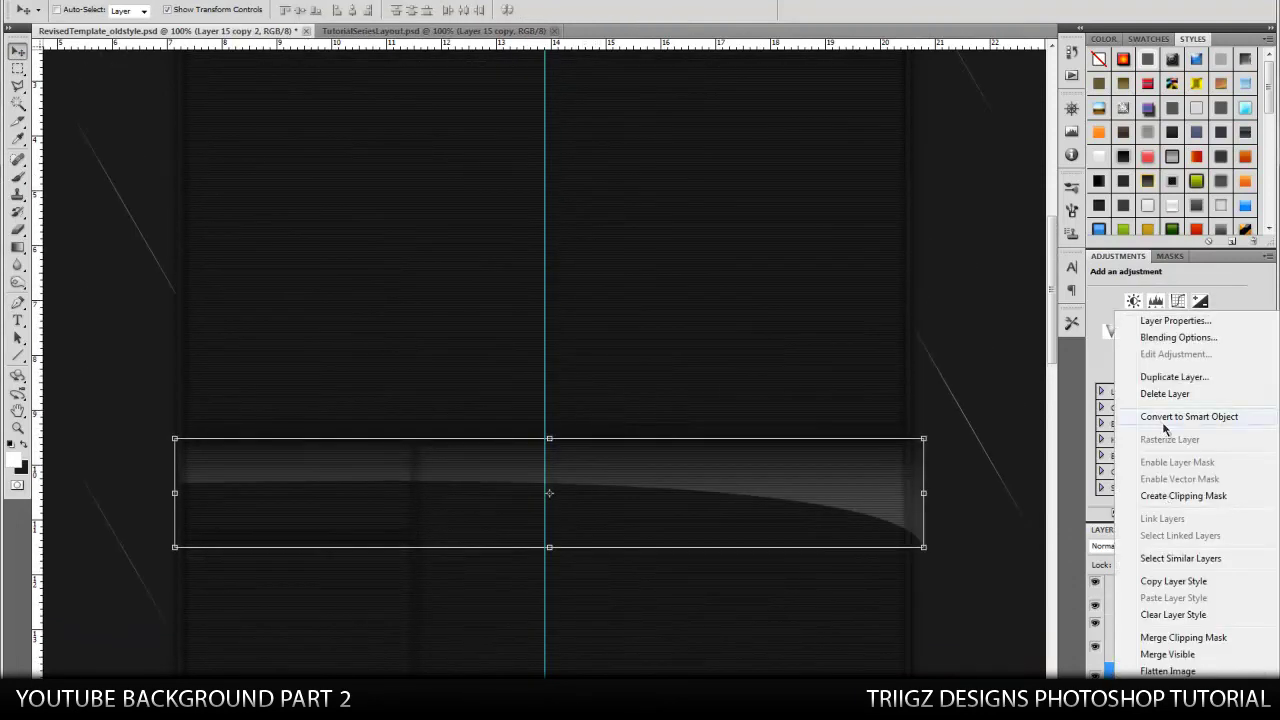
pyautogui.click(1190, 495)
# Move the new highlight copy up to the upper edge of the big top module box and nudge it into alignment.
pyautogui.scroll(2, 593, 342)
pyautogui.scroll(3, 594, 342)
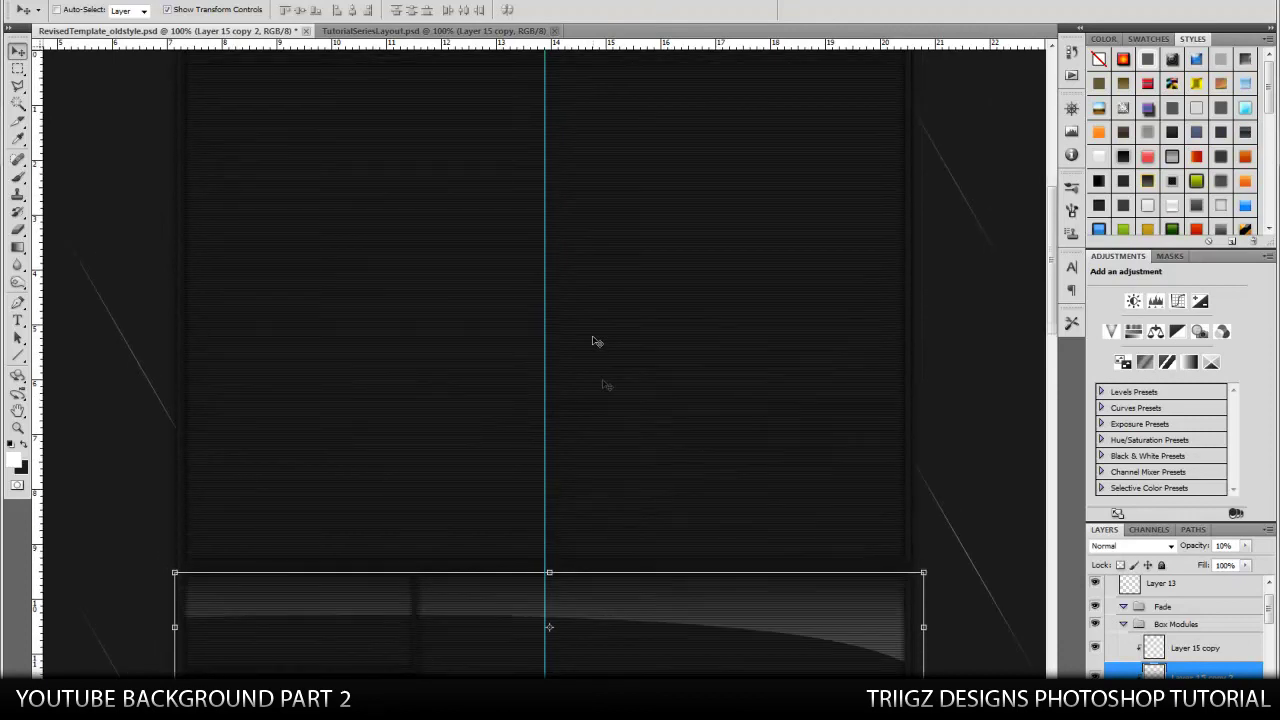
pyautogui.moveTo(583, 423); pyautogui.dragTo(594, 155)
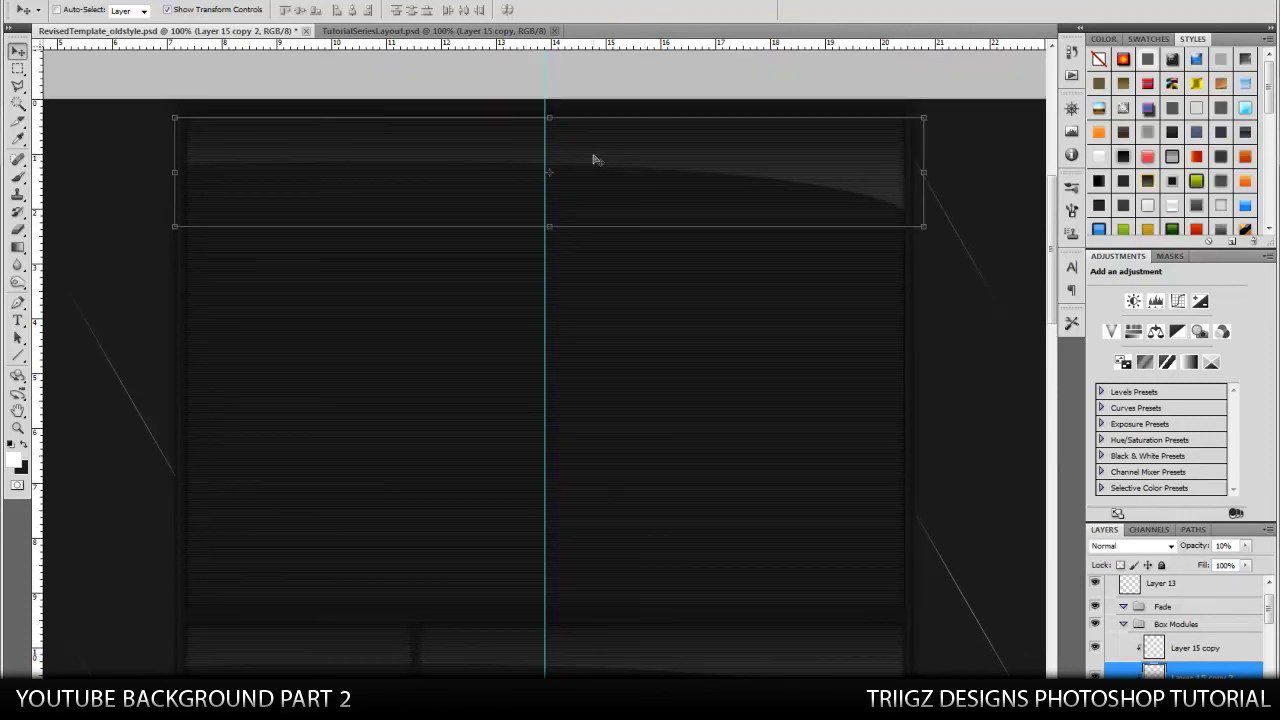
pyautogui.press('Up')
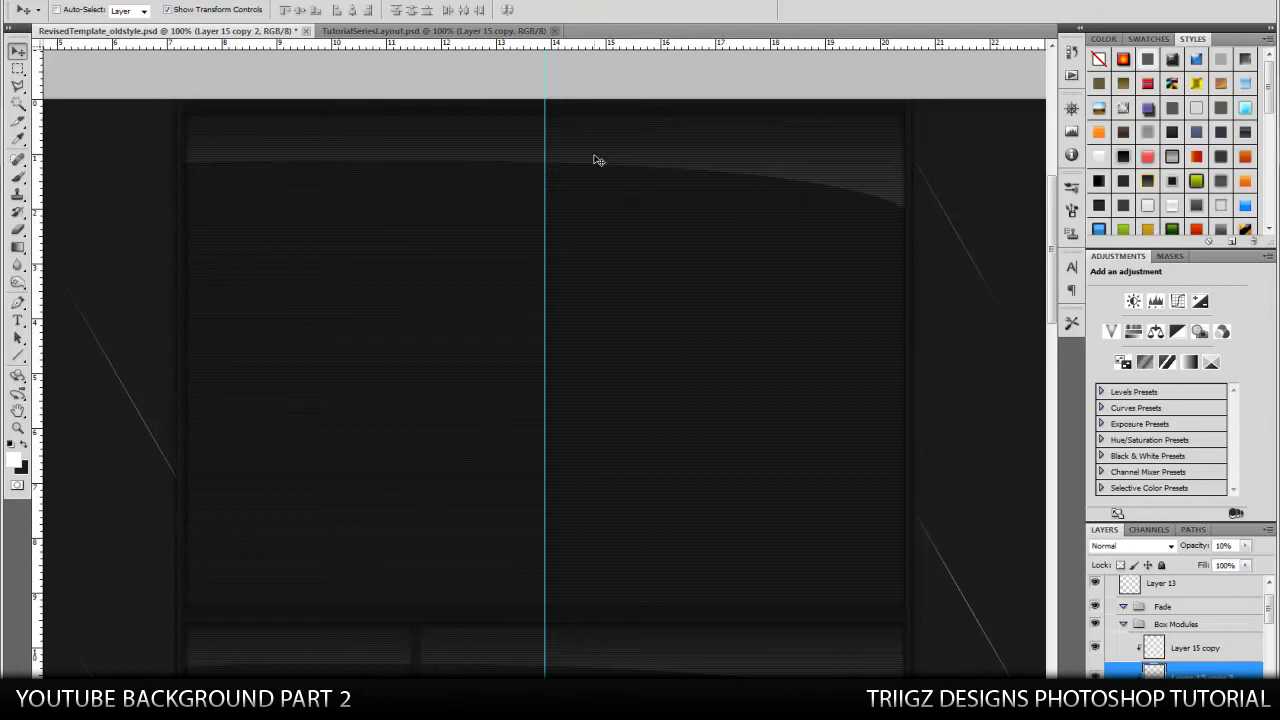
pyautogui.press('Up')
pyautogui.press('Up')
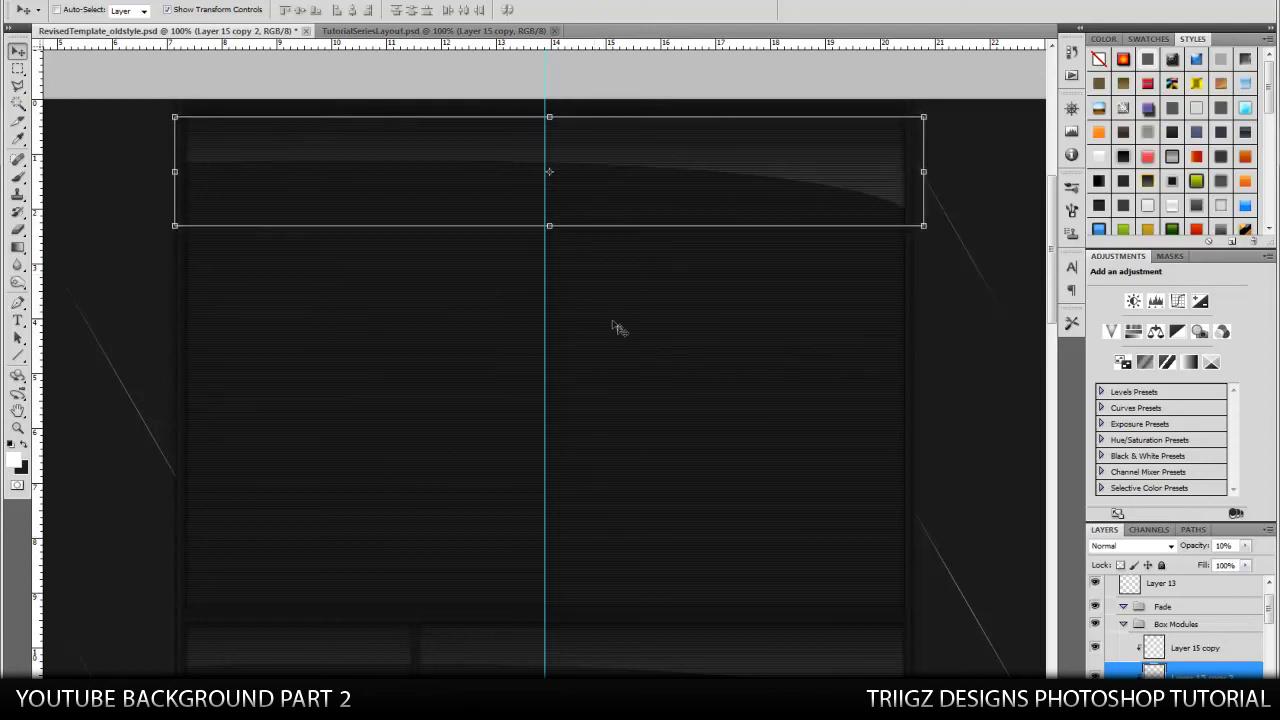
pyautogui.press('Up')
pyautogui.press('Up')
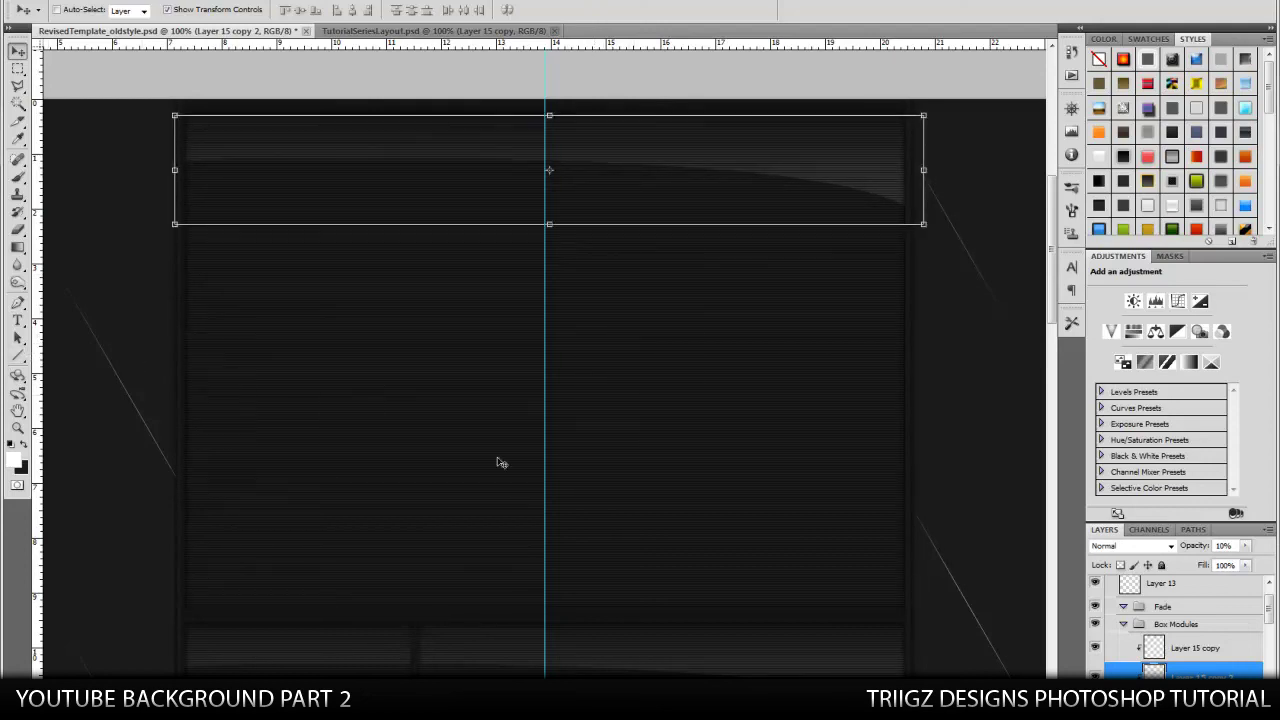
# Add a new layer directly above the Modules layer, within its clipping group.
pyautogui.moveTo(1268, 608); pyautogui.dragTo(1268, 634)
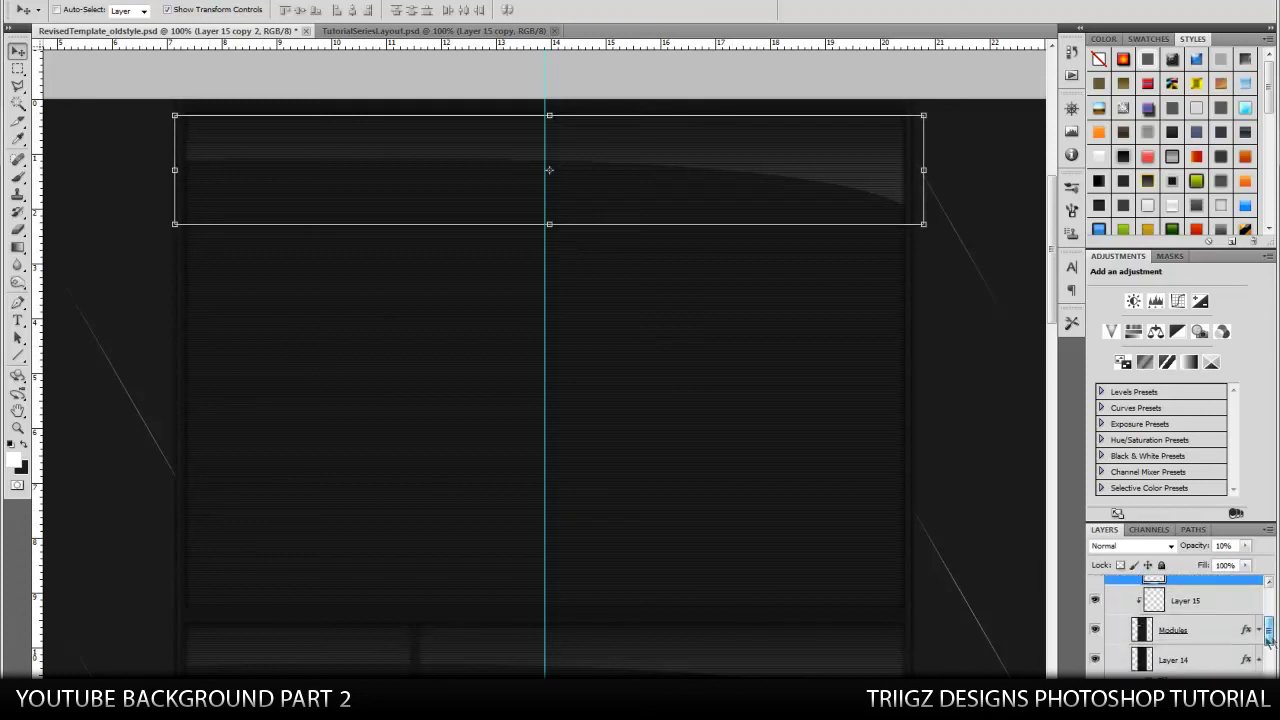
pyautogui.rightClick(1268, 641)
pyautogui.click(1204, 640)
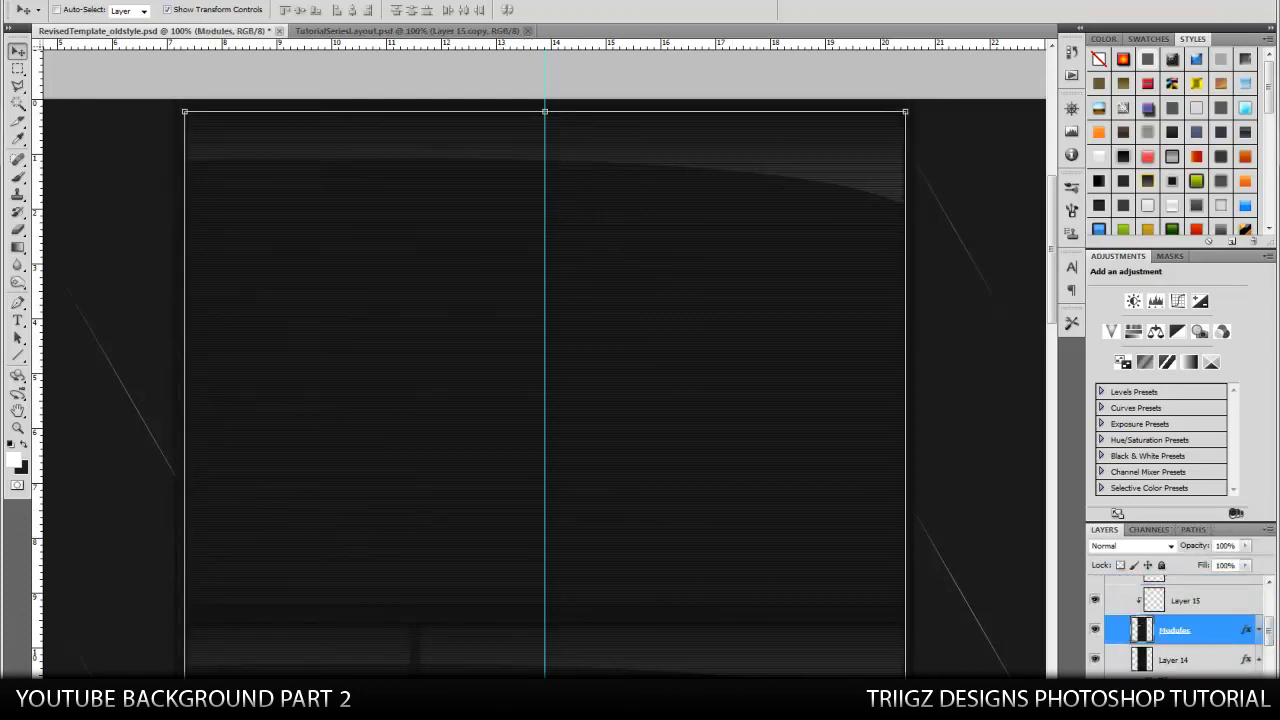
pyautogui.hotkey('ctrl', 'shift', 'alt', 'n')
pyautogui.scroll(3, 617, 420)
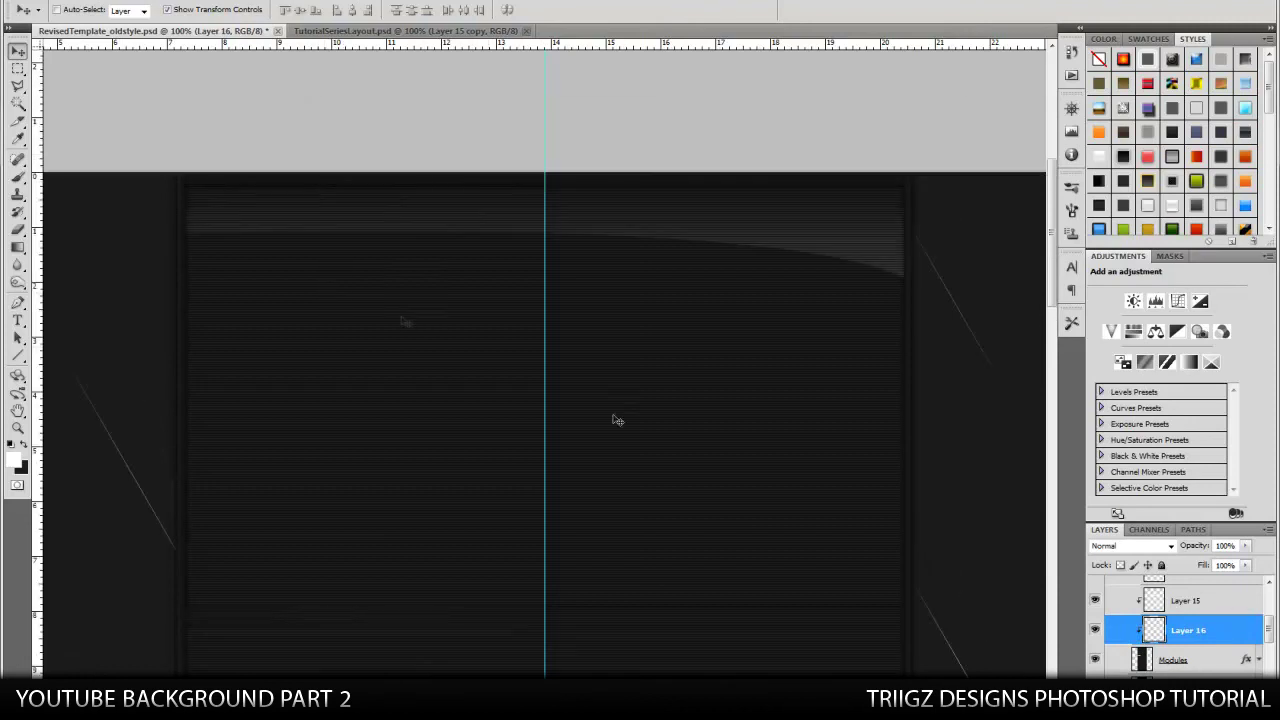
# Paint one soft white 1000-pixel brush dab over the top centre of the upper box and set the layer's opacity to 20%.
pyautogui.click(18, 179)
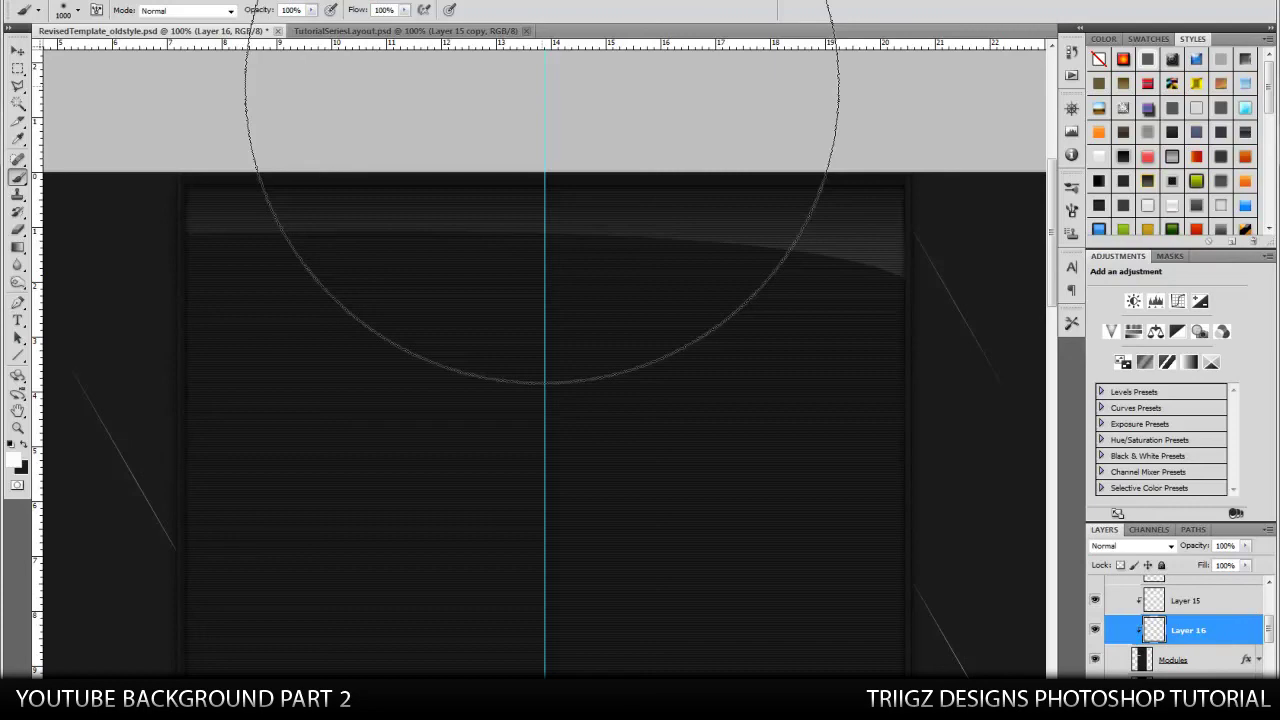
pyautogui.click(541, 86)
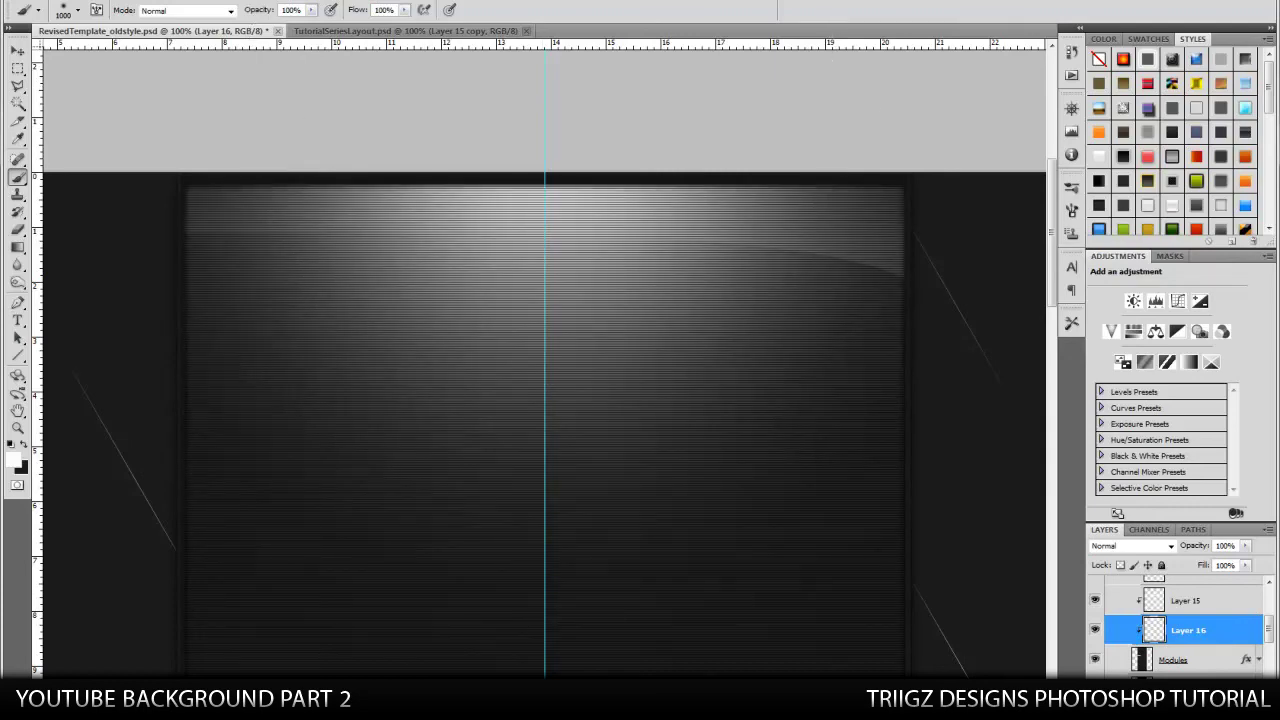
pyautogui.click(1238, 545)
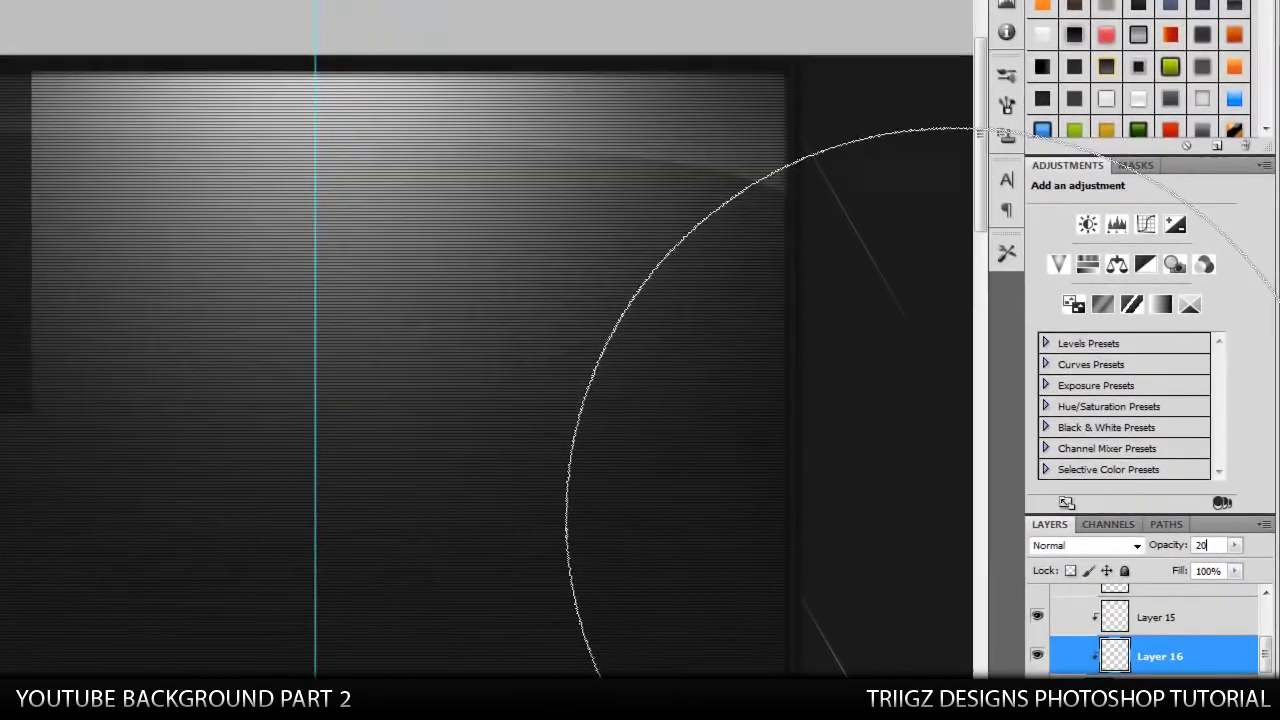
pyautogui.write('20')
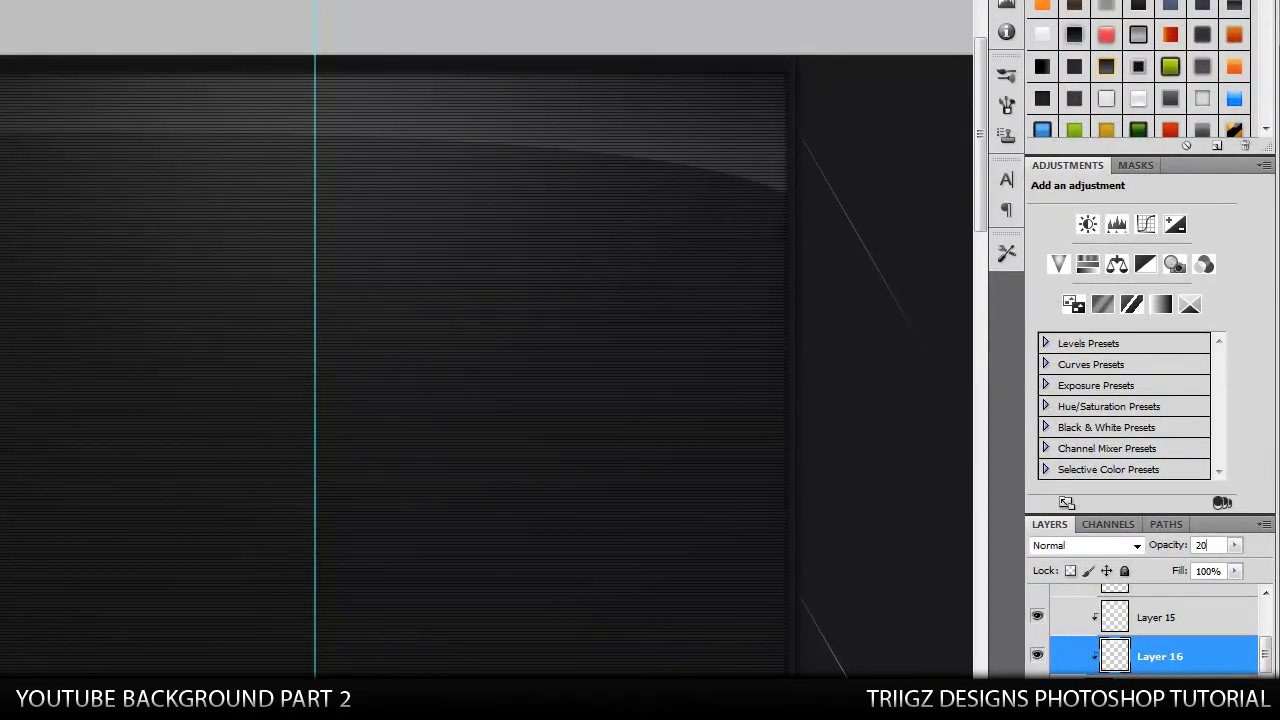
pyautogui.press('Return')
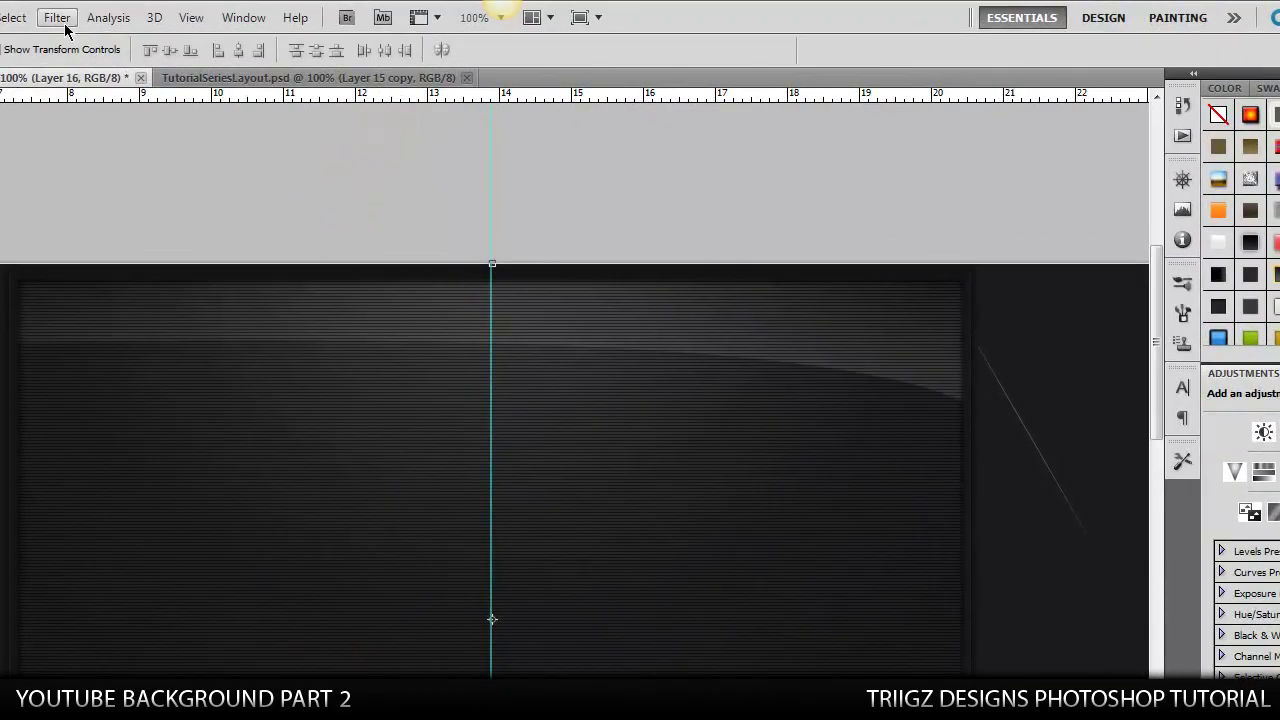
# Apply an Add Noise filter to the glow layer with a 2% amount, Gaussian distribution and Monochromatic enabled.
pyautogui.click(65, 22)
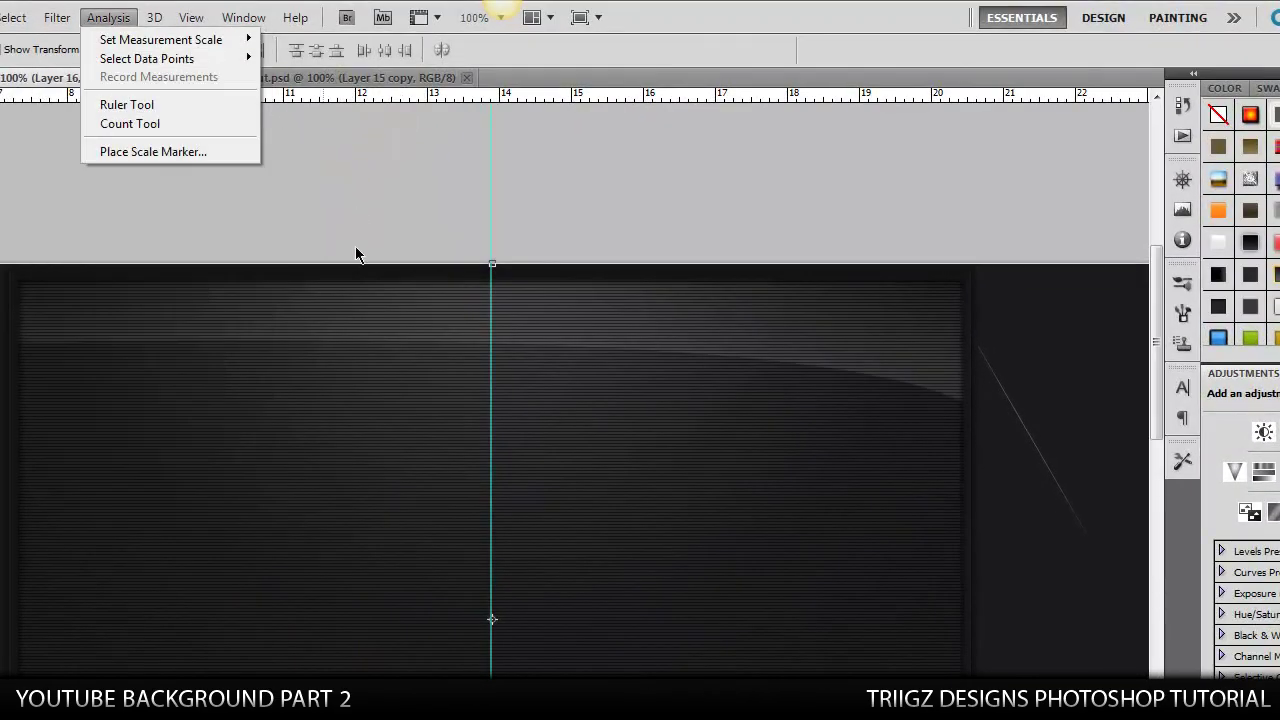
pyautogui.moveTo(192, 262)
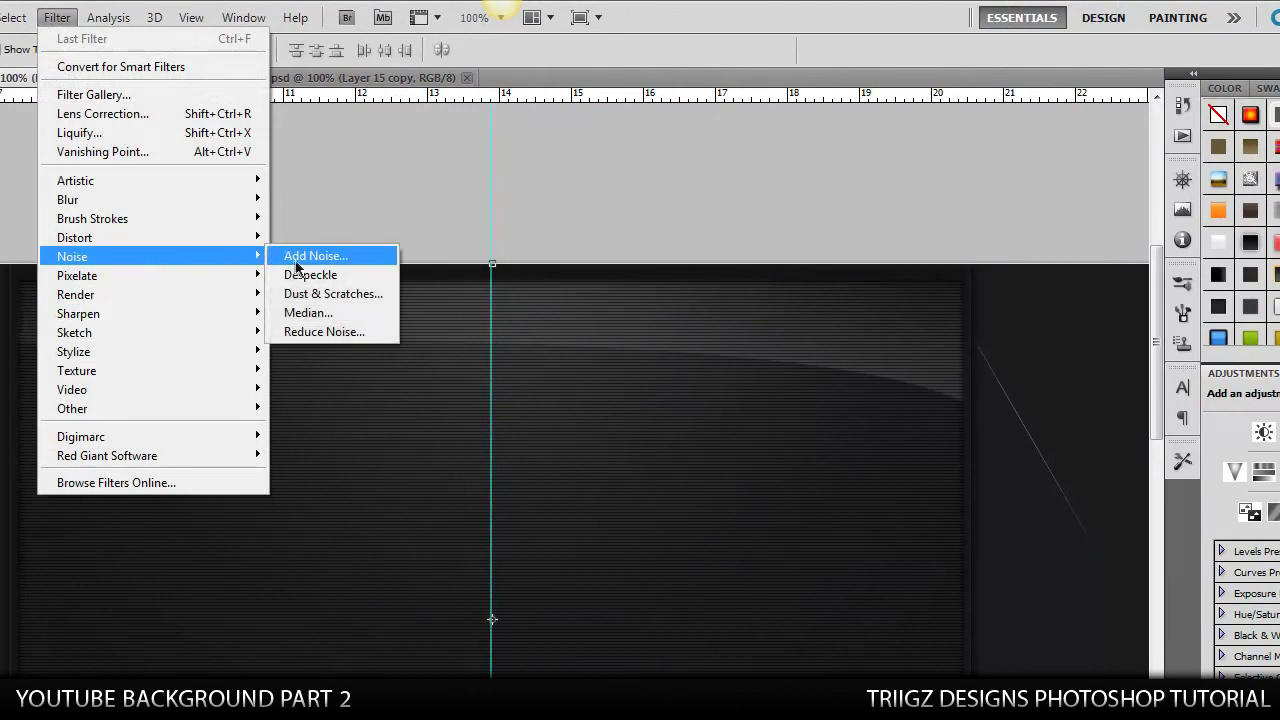
pyautogui.click(300, 258)
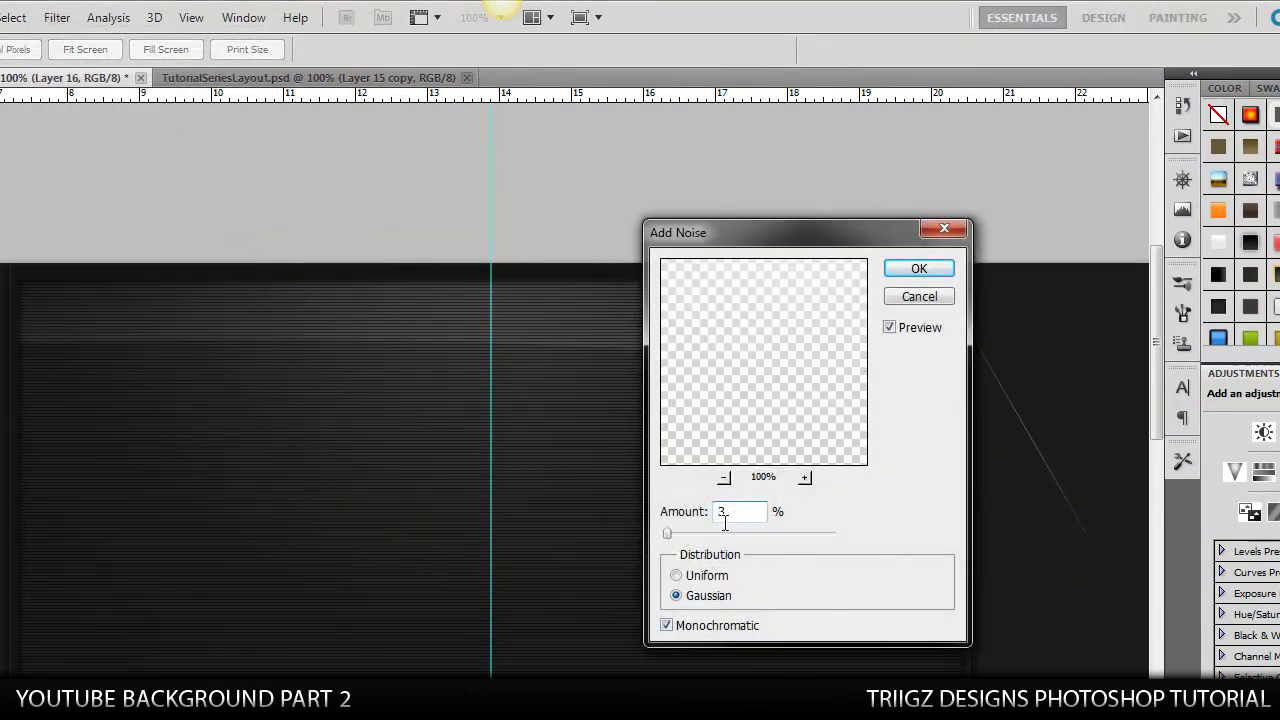
pyautogui.write('3')
pyautogui.moveTo(737, 519); pyautogui.dragTo(664, 513)
pyautogui.write('2')
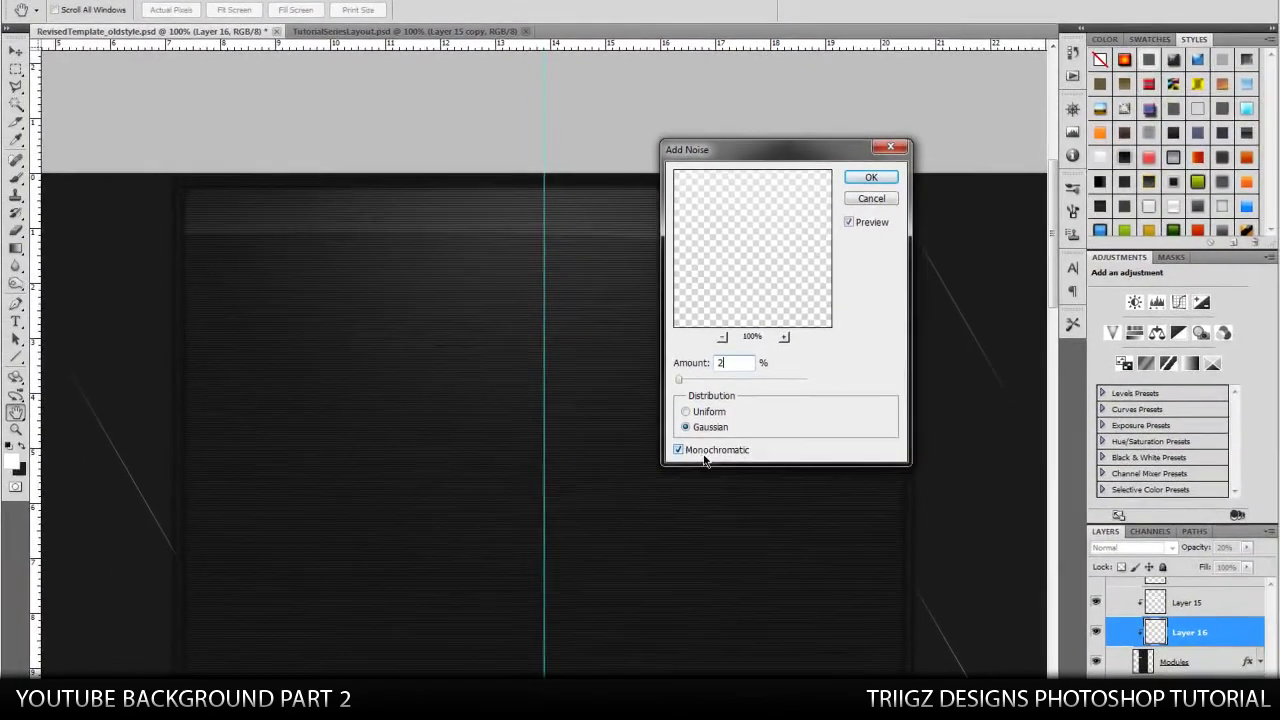
pyautogui.click(918, 268)
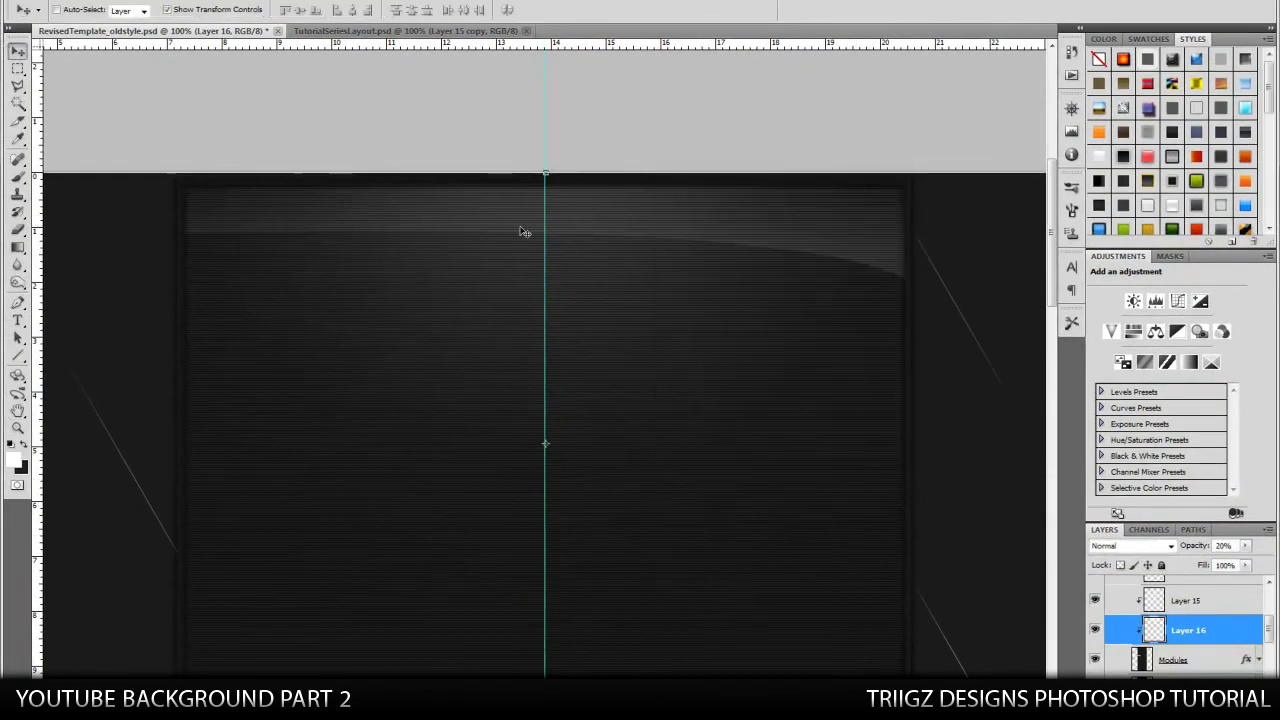
# Duplicate Layer 16, clip the copy to the Modules layer, and move its glow down to the upper edge of the lower boxes.
pyautogui.scroll(-3, 543, 220)
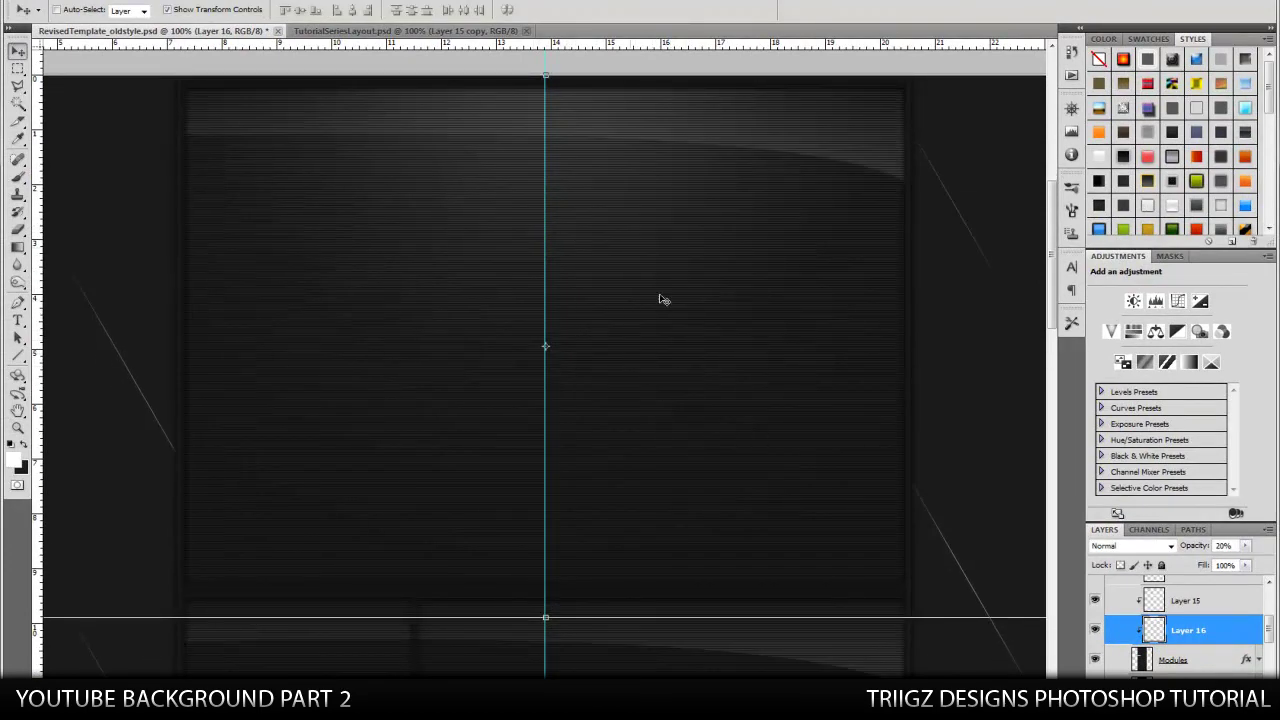
pyautogui.scroll(-3, 660, 272)
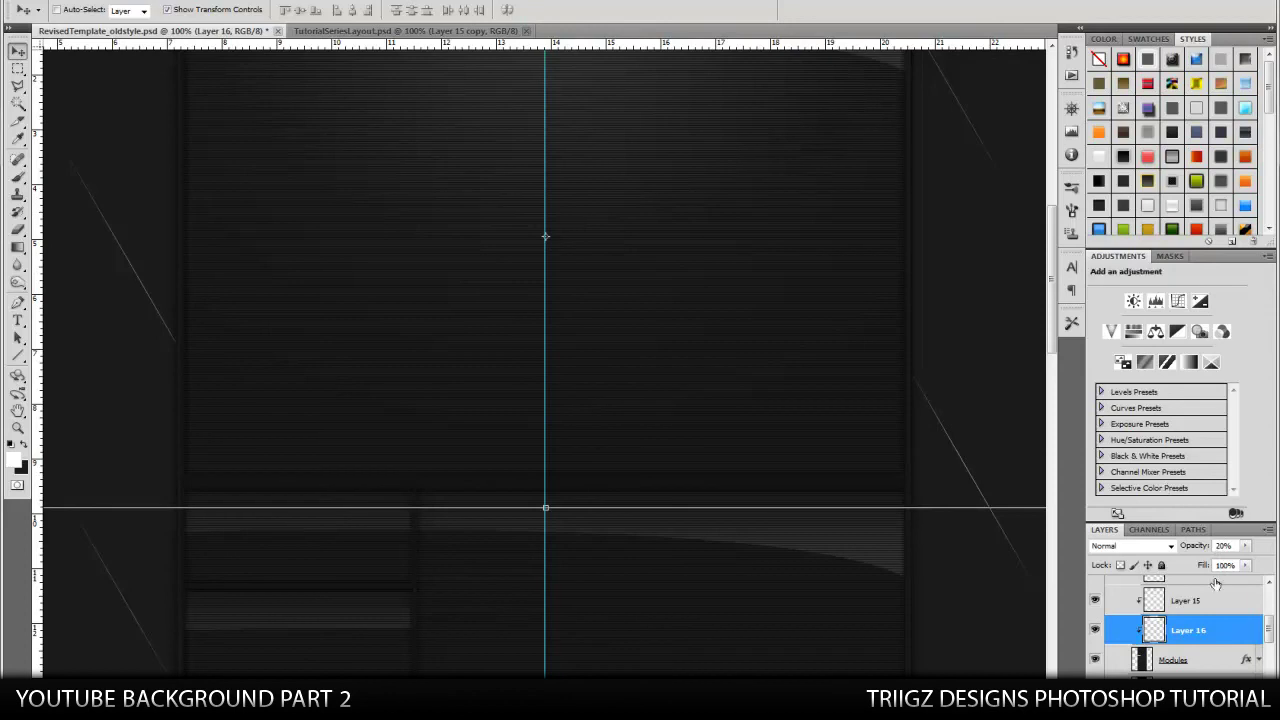
pyautogui.hotkey('ctrl', 'j')
pyautogui.rightClick(1115, 636)
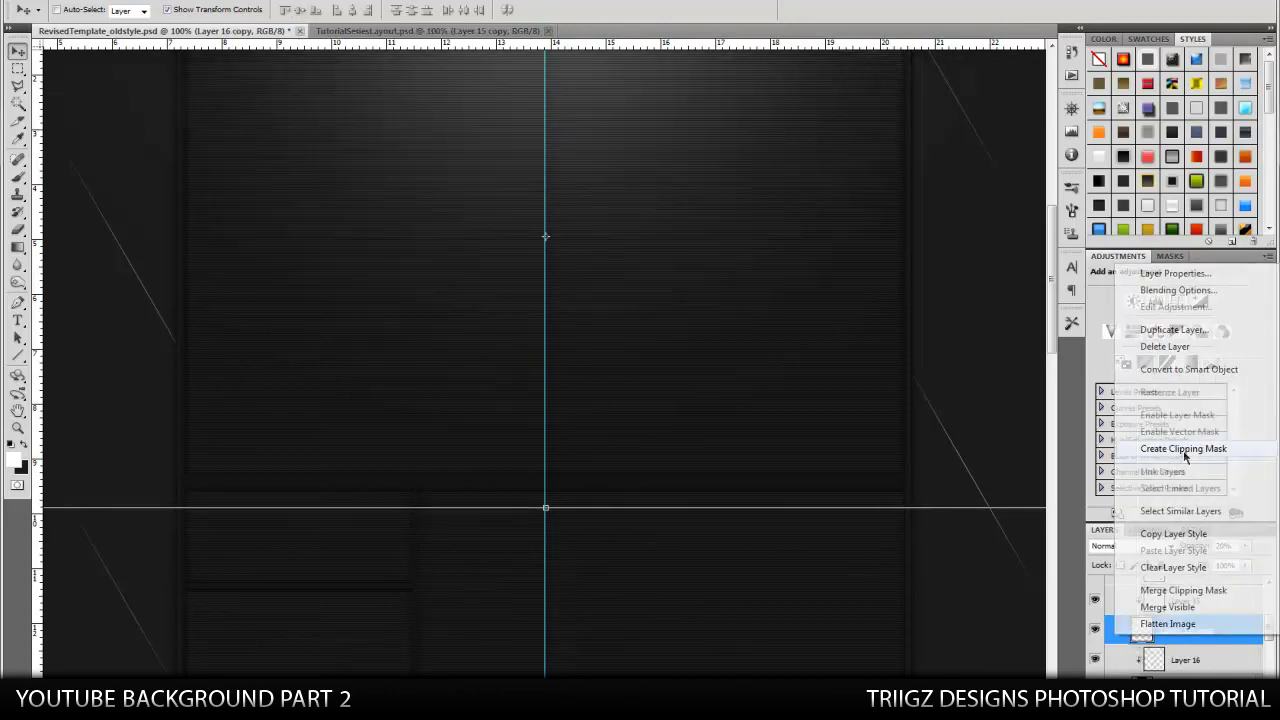
pyautogui.click(1183, 449)
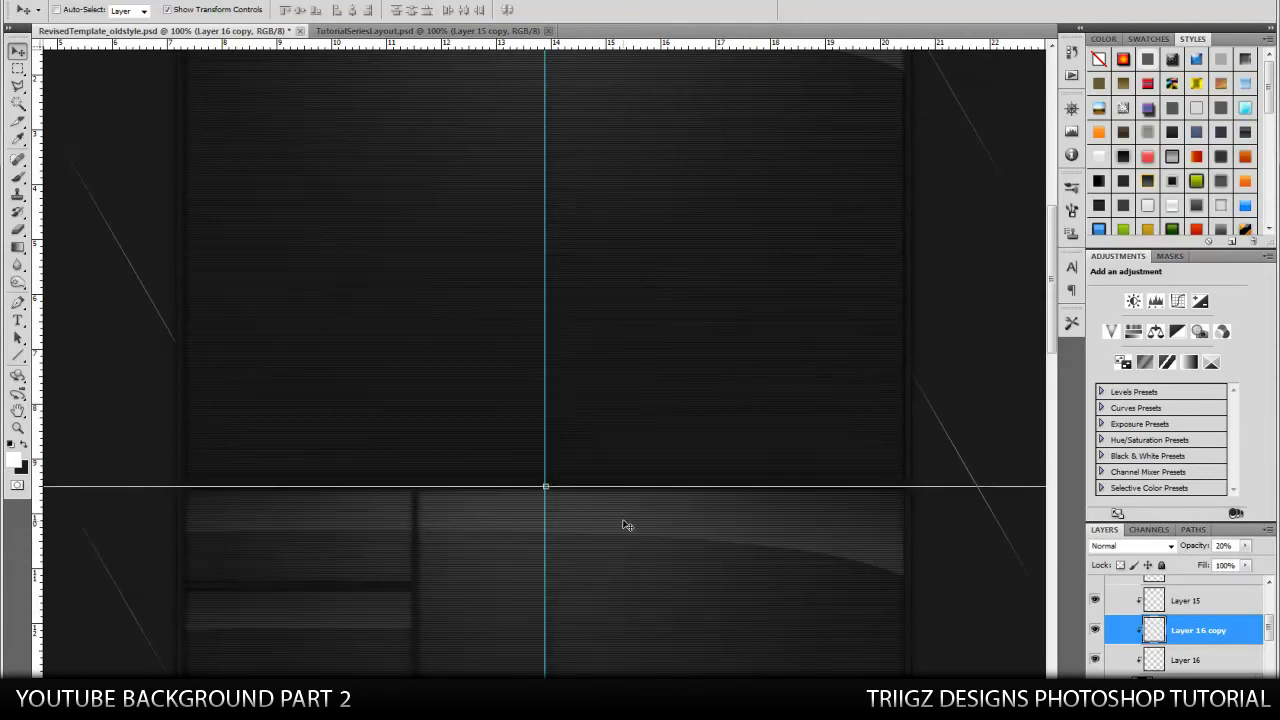
pyautogui.press('Up')
pyautogui.press('Up')
pyautogui.press('Up')
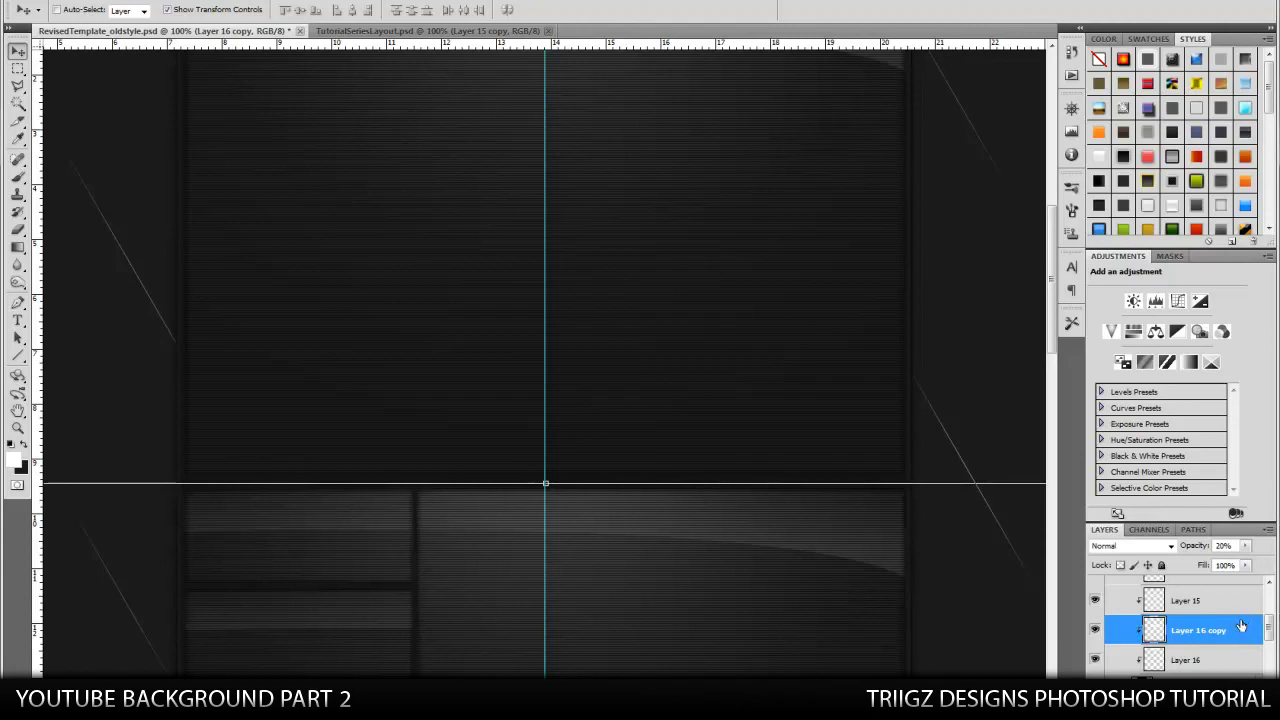
# Set the opacity of Layer 16 copy to 10%.
pyautogui.click(1236, 546)
pyautogui.write('10')
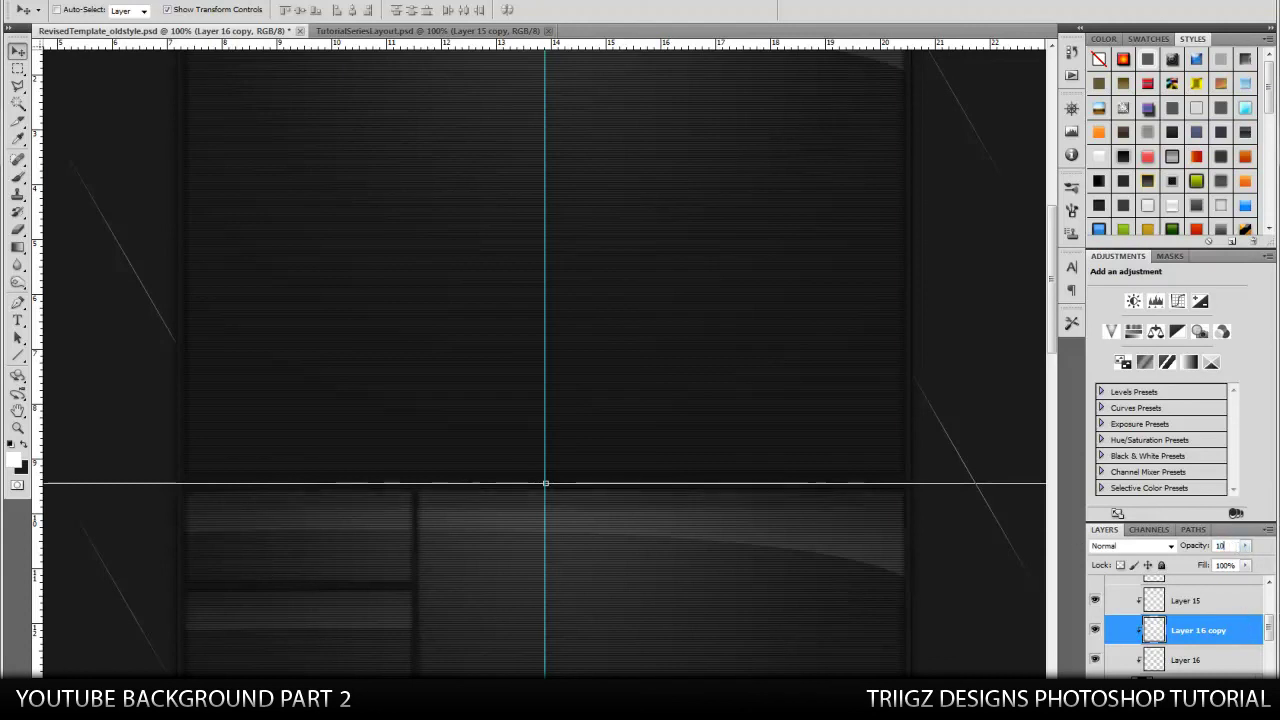
pyautogui.press('Return')
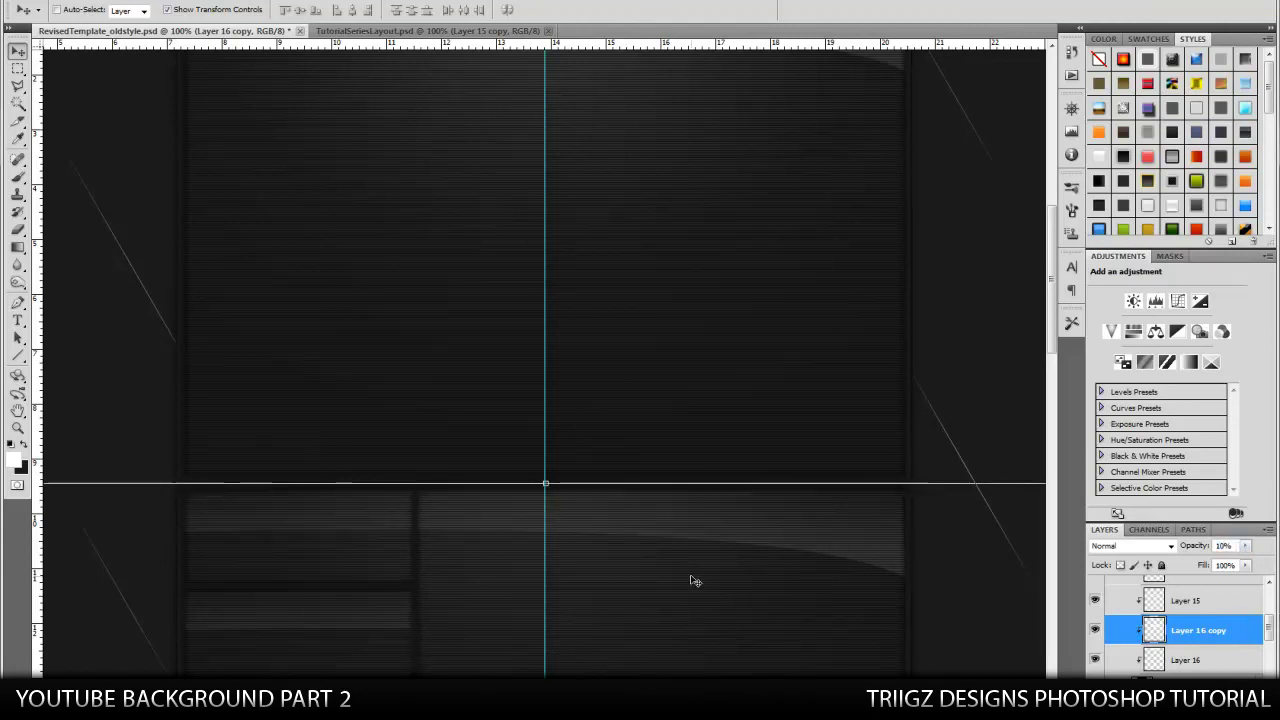
pyautogui.scroll(-1, 845, 589)
pyautogui.scroll(-2, 840, 587)
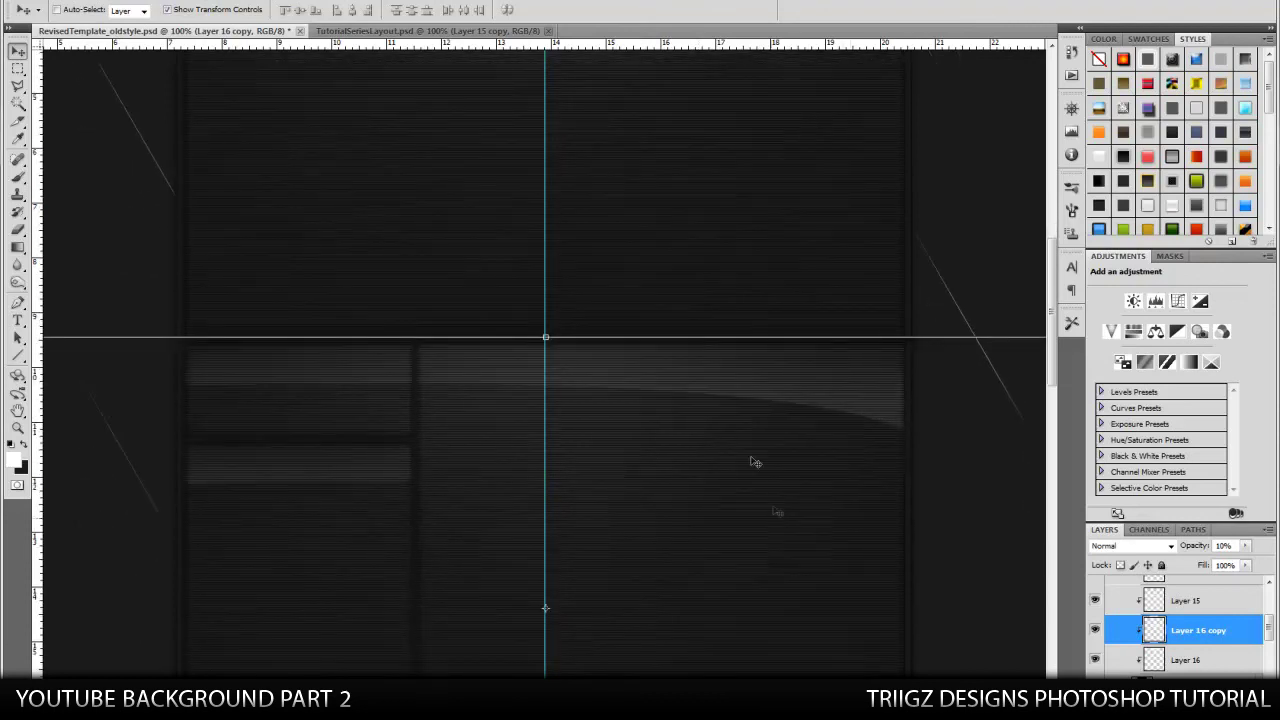
# Reapply the last Add Noise filter to the Layer 16 copy glow.
pyautogui.click(228, 1)
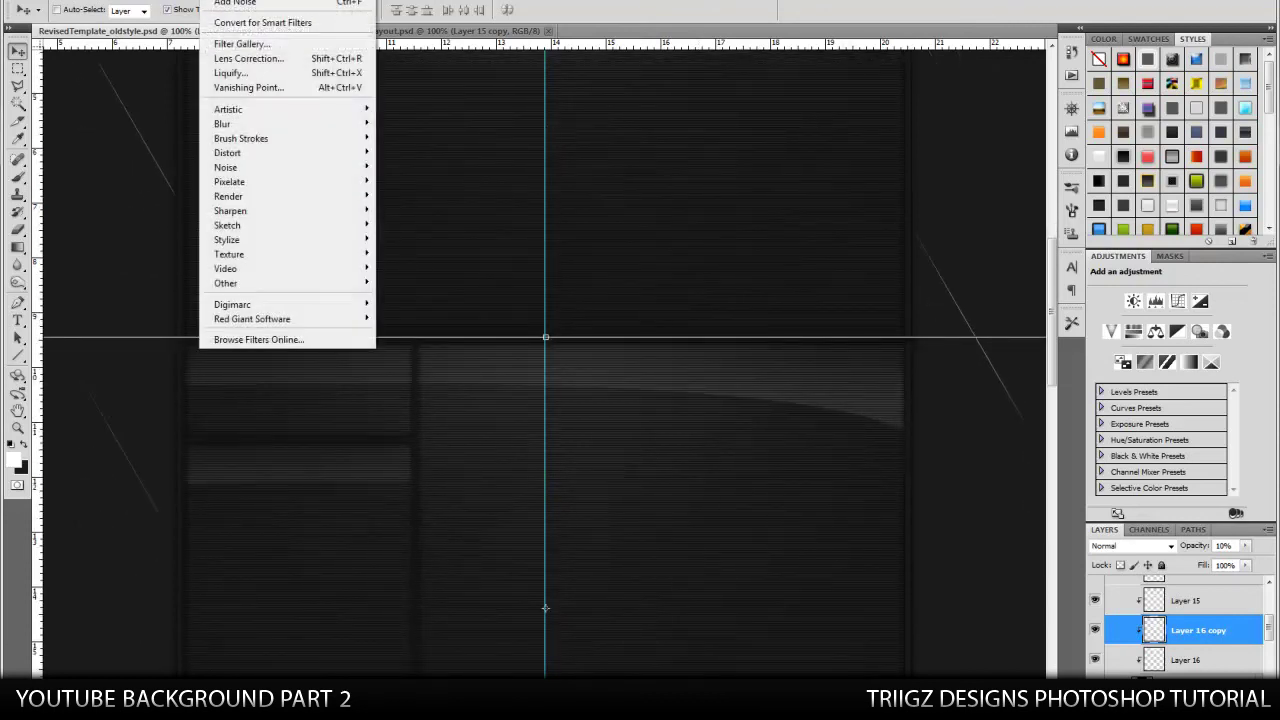
pyautogui.click(273, 23)
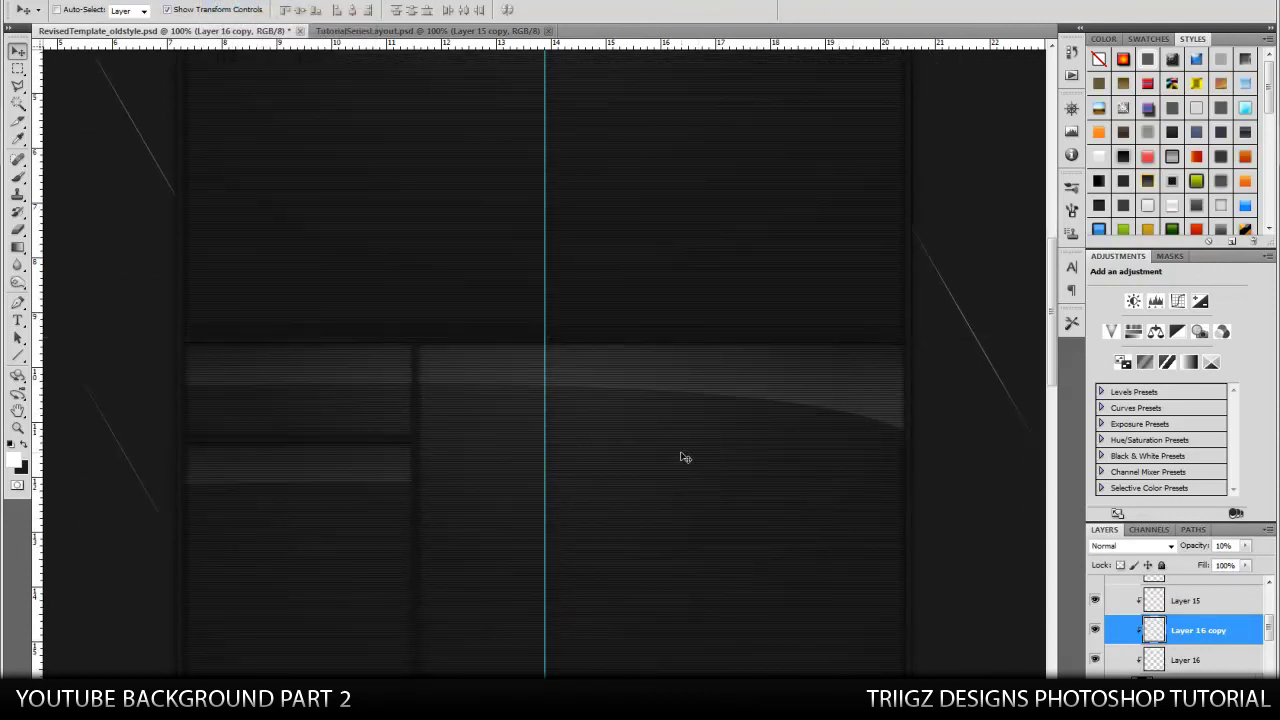
pyautogui.click(228, 1)
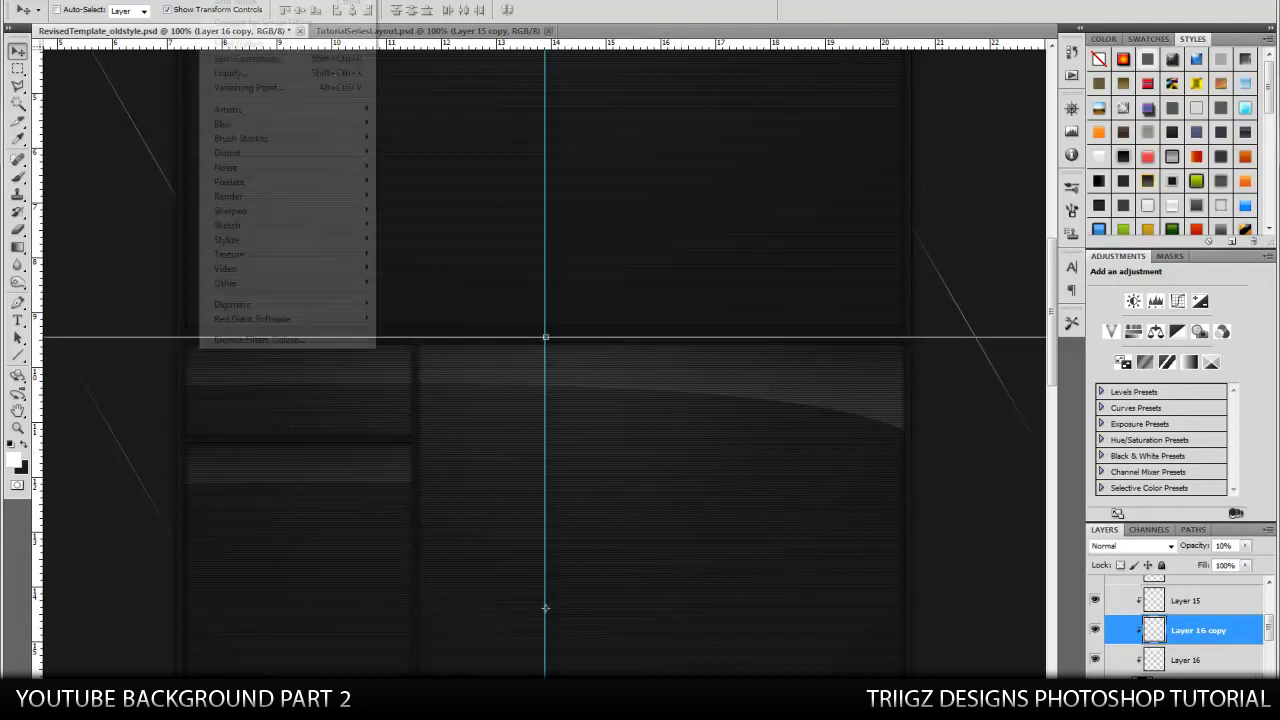
pyautogui.click(240, 4)
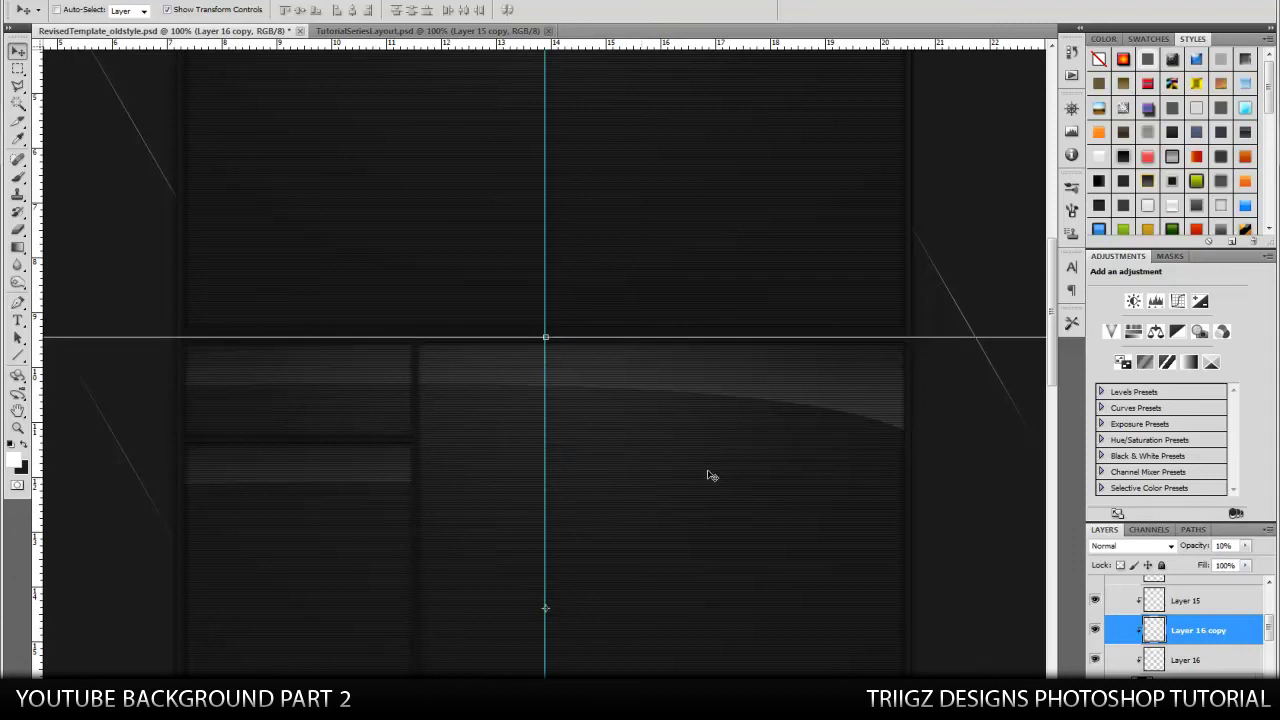
# Set up the Type tool with a font size of 18 pt, keeping Agency FB Bold.
pyautogui.scroll(-5, 206, 171)
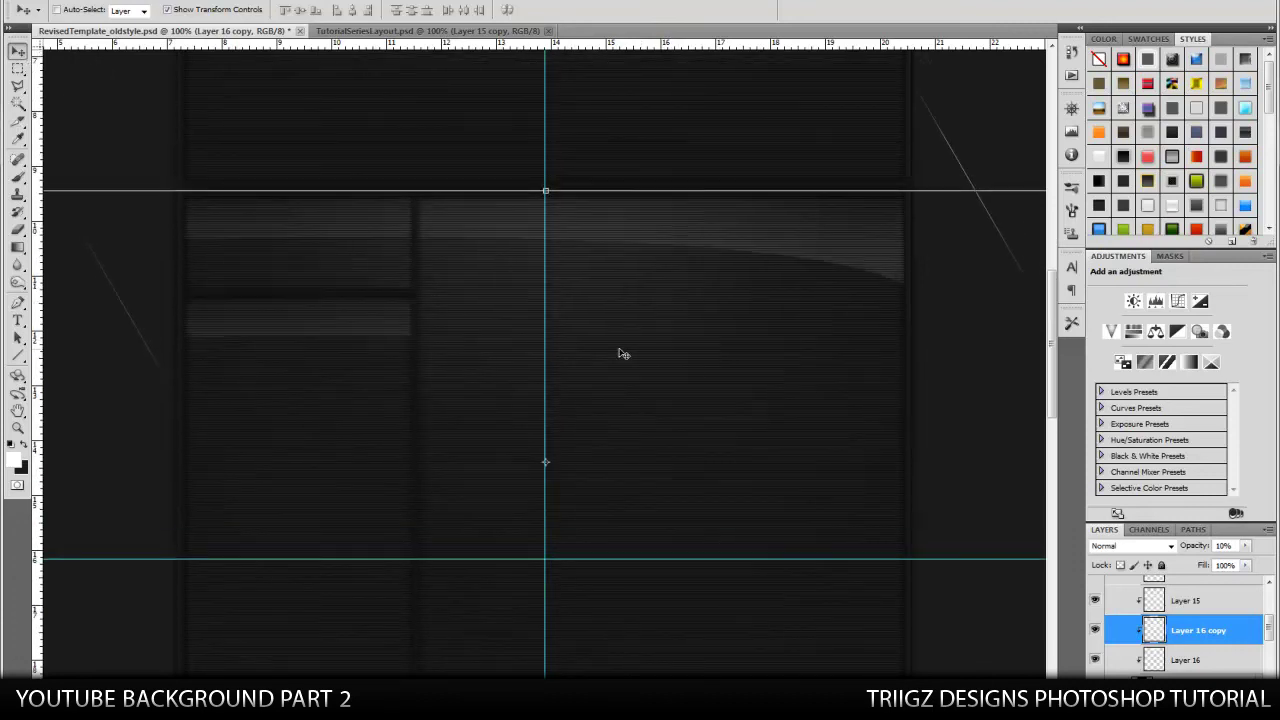
pyautogui.scroll(8, 623, 353)
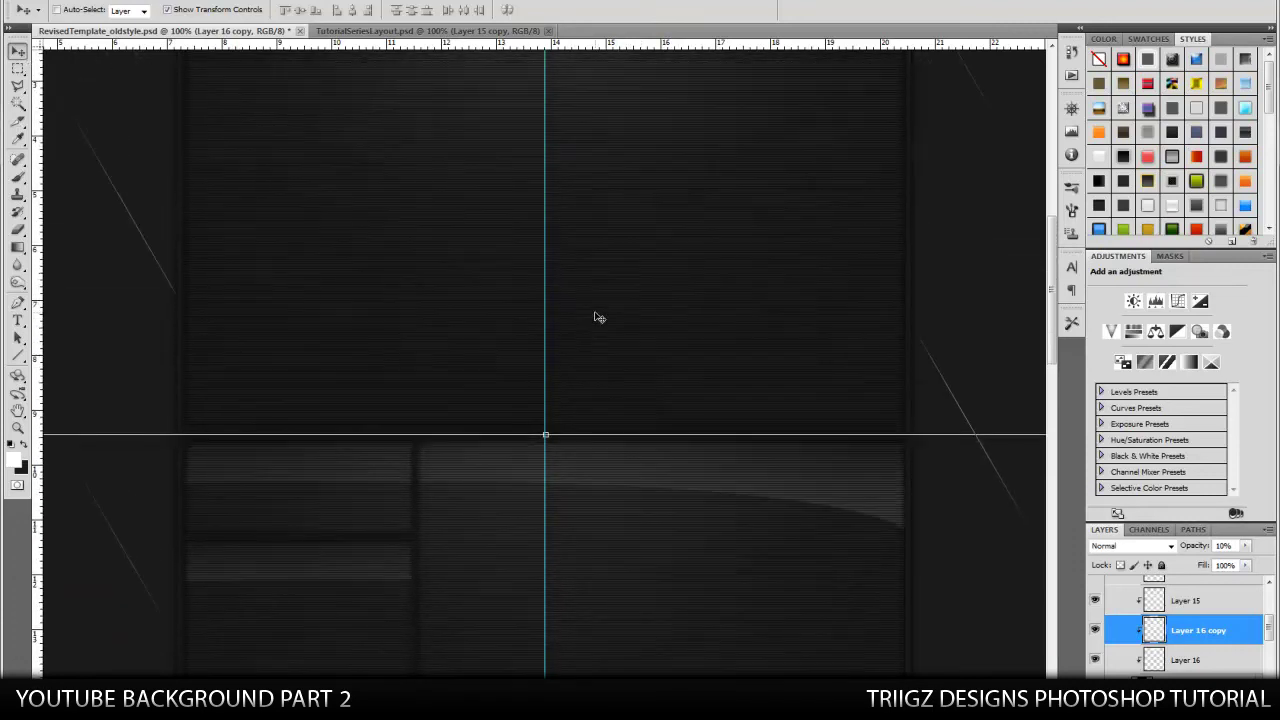
pyautogui.scroll(1, 594, 317)
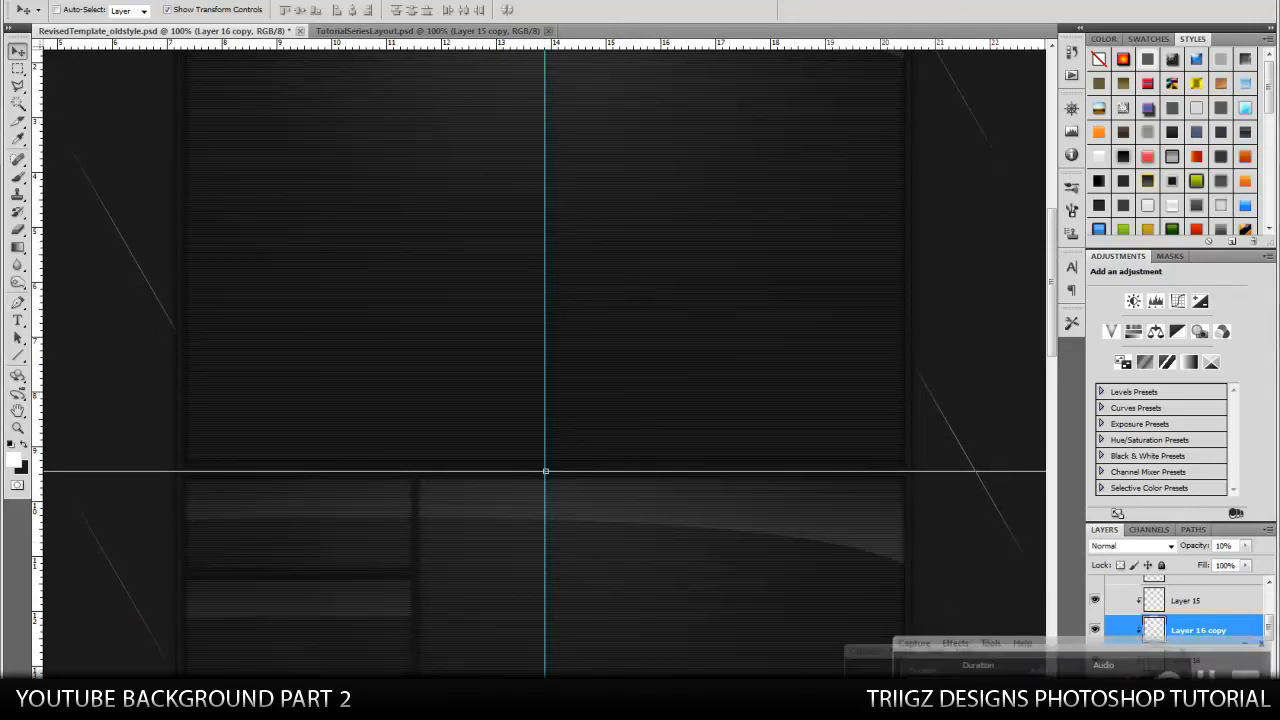
pyautogui.scroll(3, 423, 191)
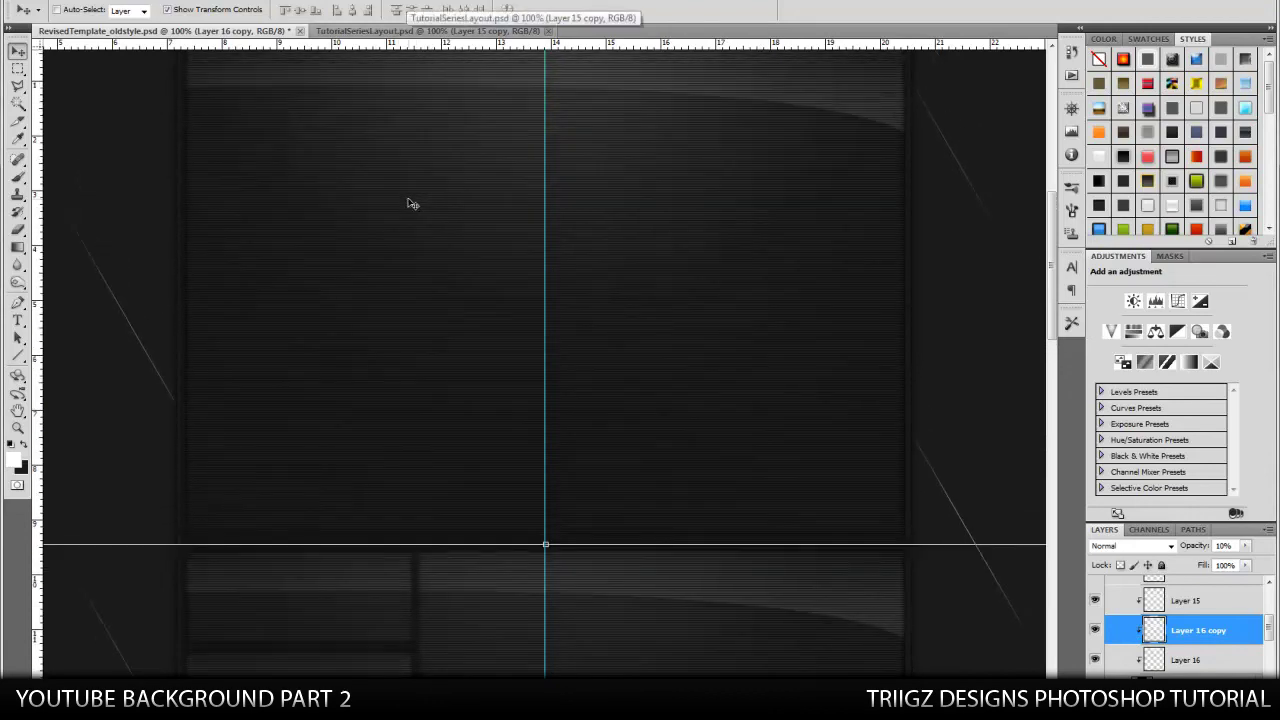
pyautogui.click(17, 320)
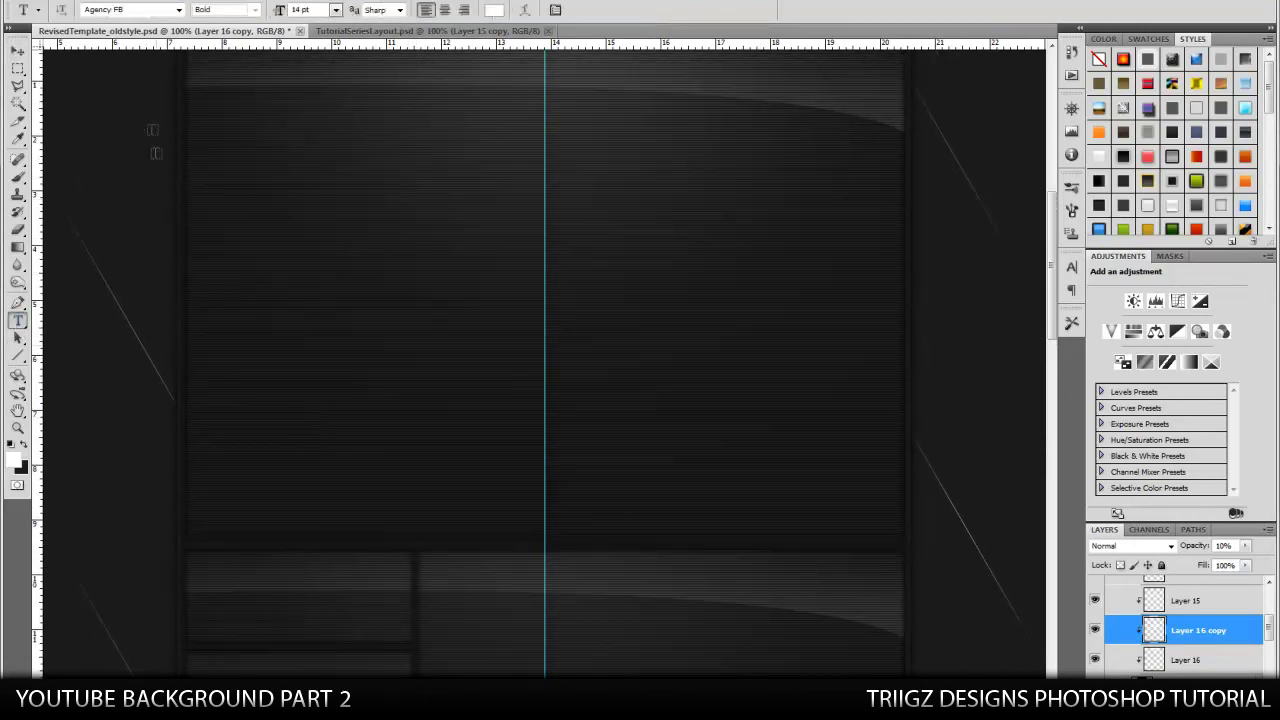
pyautogui.click(336, 9)
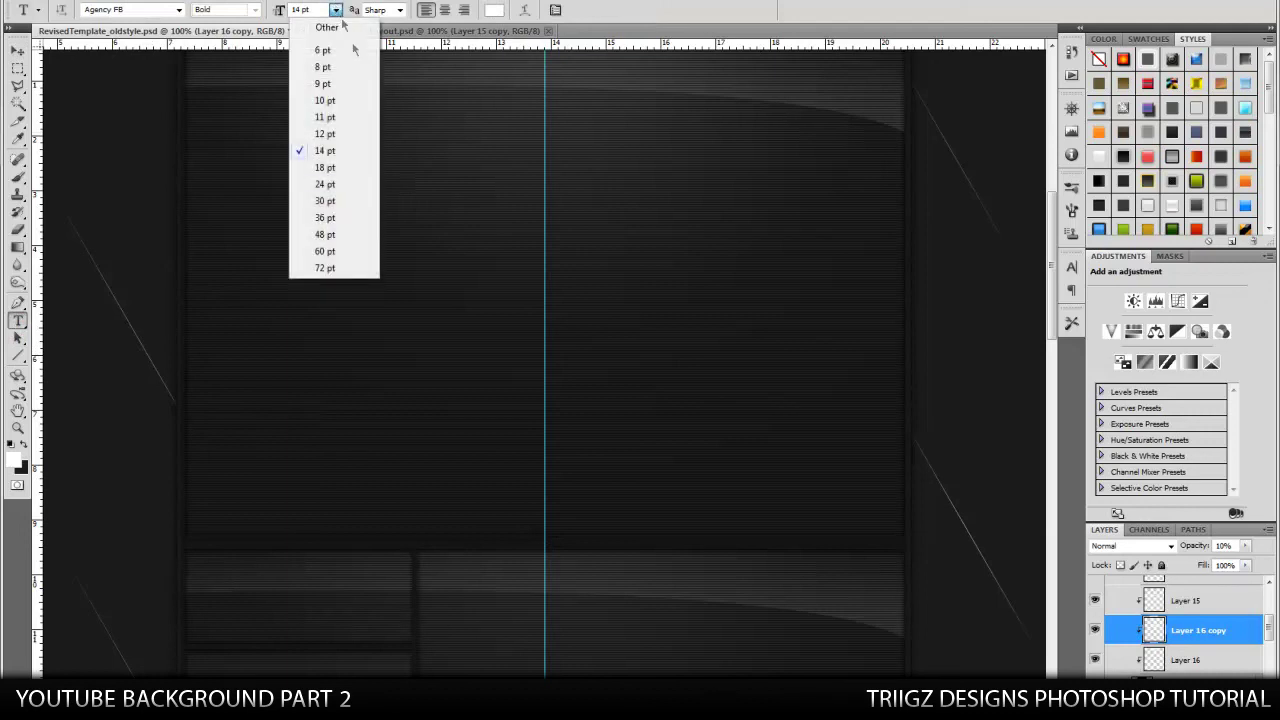
pyautogui.click(327, 167)
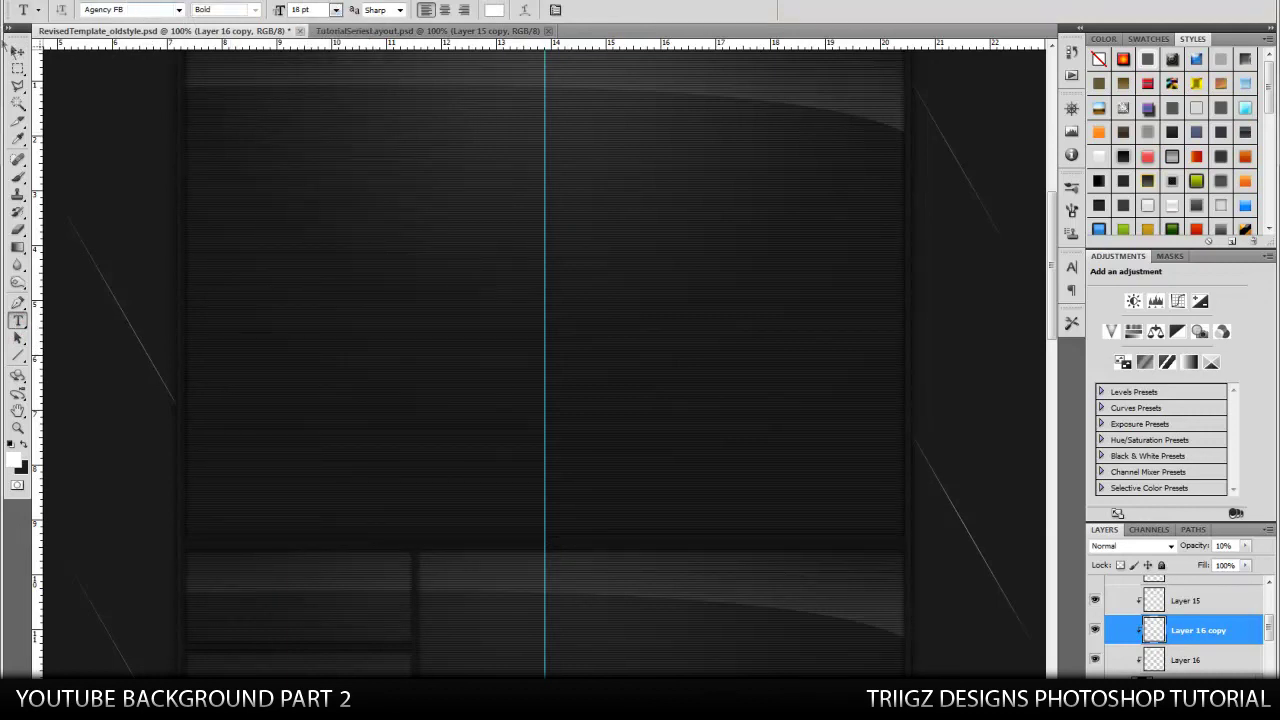
# Add the text TUTORIAL above Layer 15 copy in the Box Modules group, centred on the vertical guide between the upper and lower boxes.
pyautogui.scroll(5, 1180, 620)
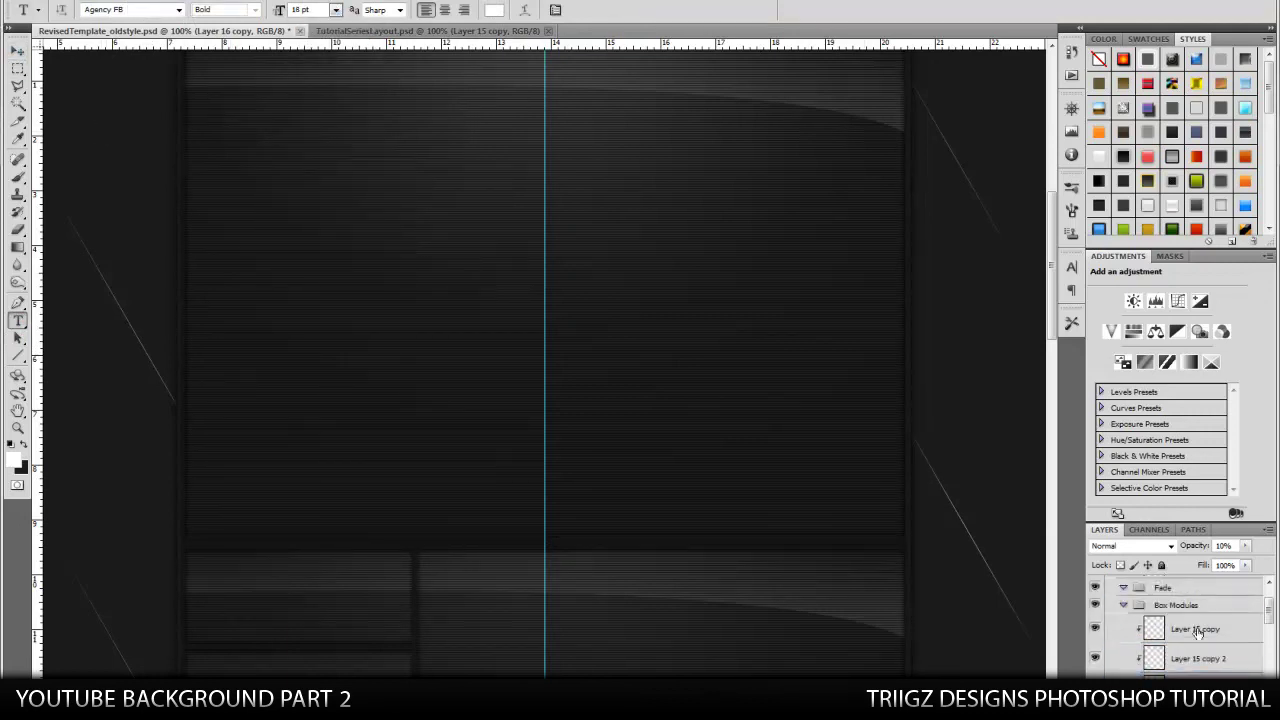
pyautogui.click(1205, 613)
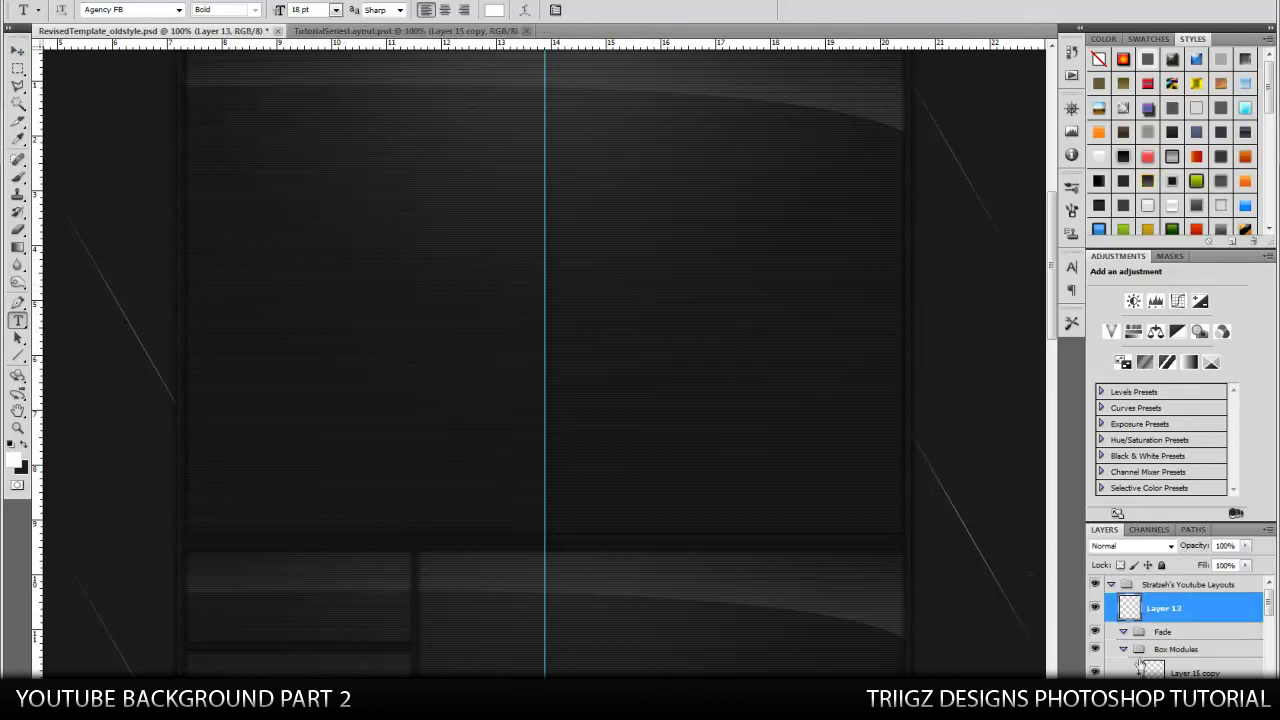
pyautogui.click(1227, 673)
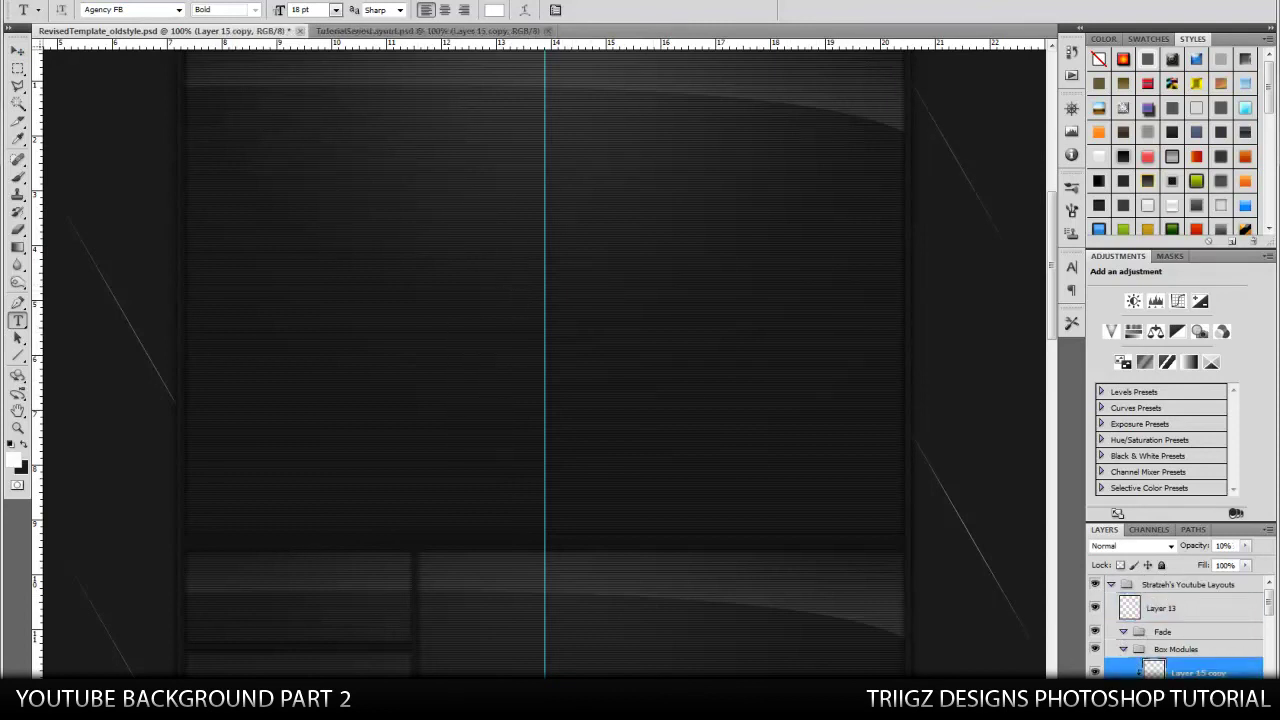
pyautogui.hotkey('ctrl', 'shift', 'alt', 'n')
pyautogui.click(544, 543)
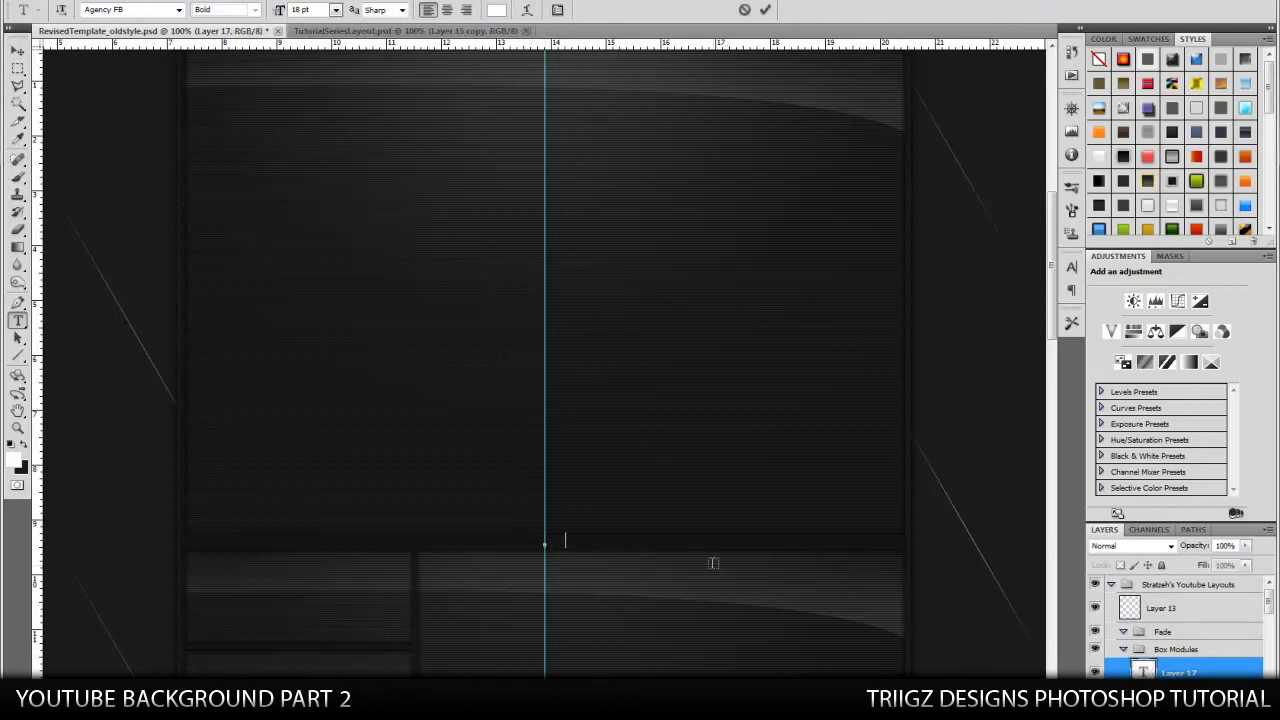
pyautogui.click(17, 50)
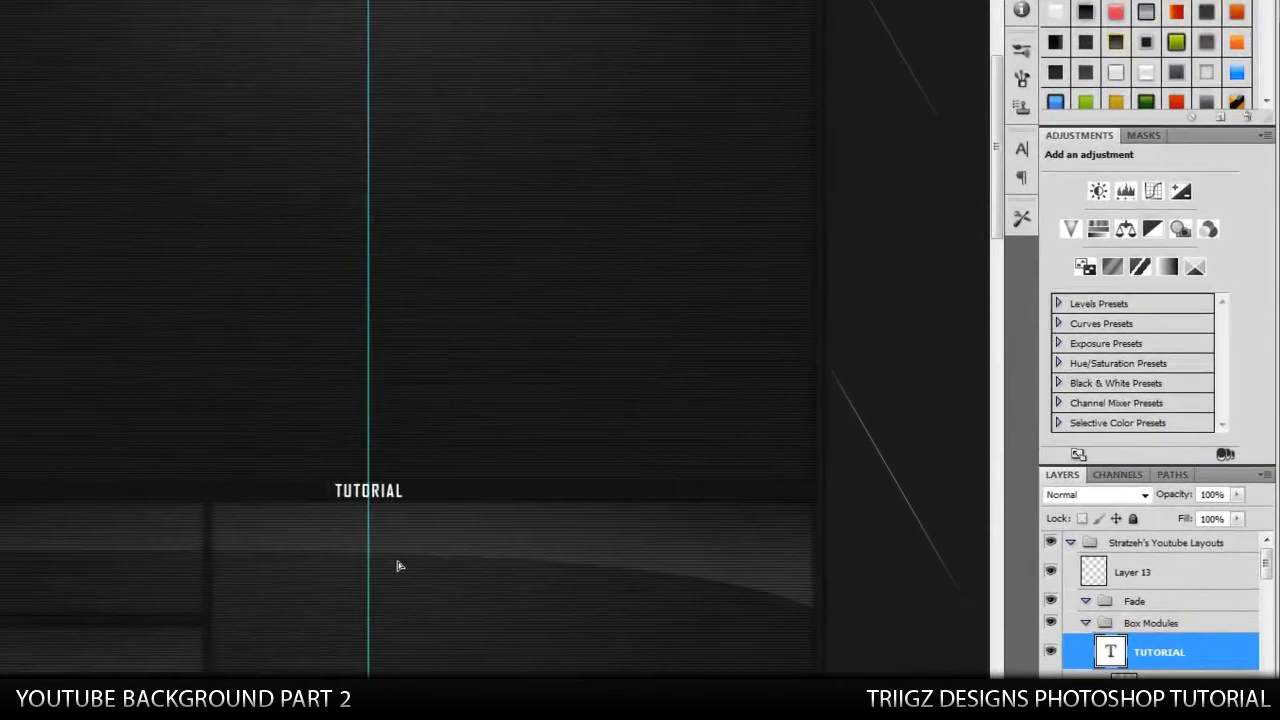
pyautogui.press('Right')
pyautogui.press('Left')
pyautogui.press('Right')
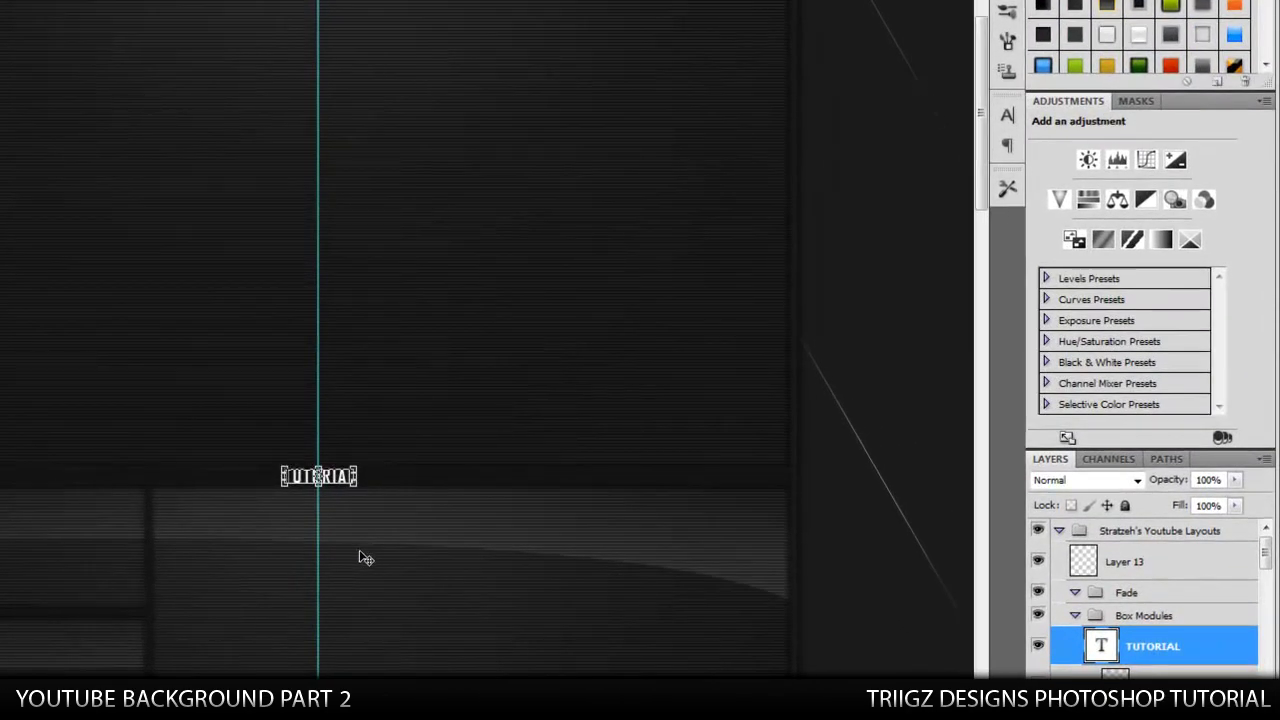
# Add a Gradient Overlay to the TUTORIAL text layer with 75% opacity.
pyautogui.doubleClick(1216, 645)
pyautogui.click(295, 282)
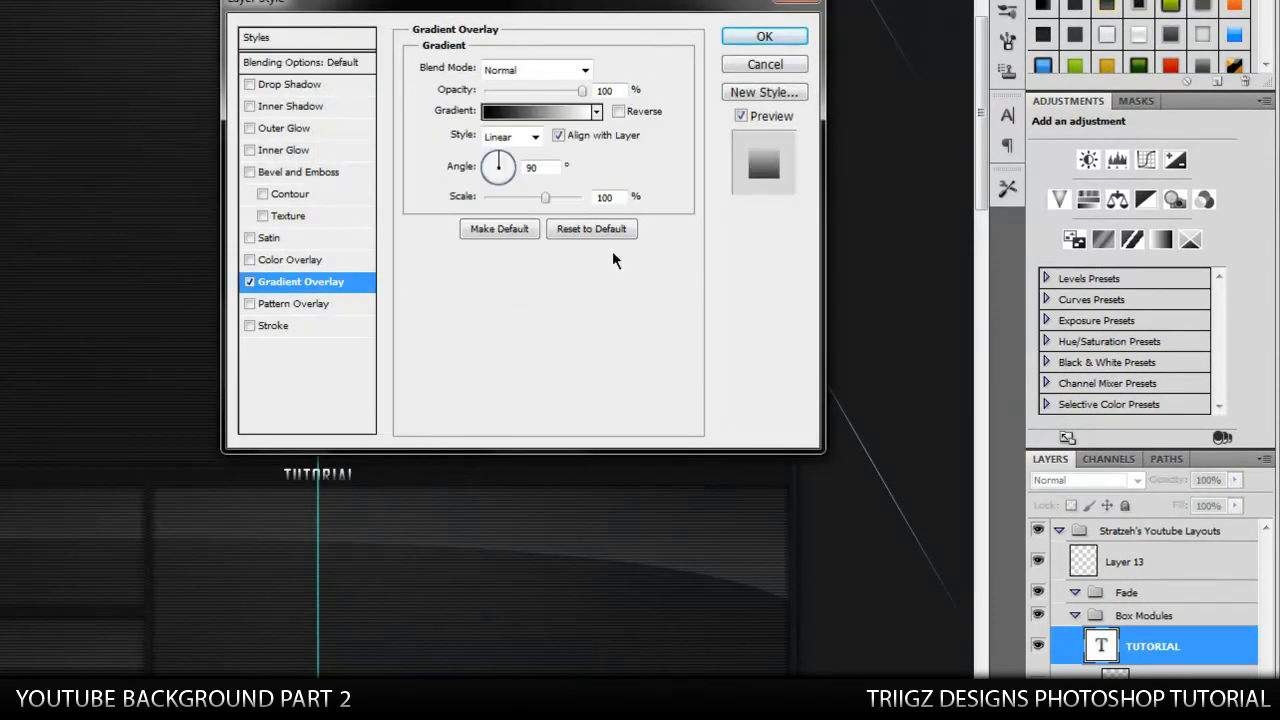
pyautogui.doubleClick(606, 90)
pyautogui.write('75')
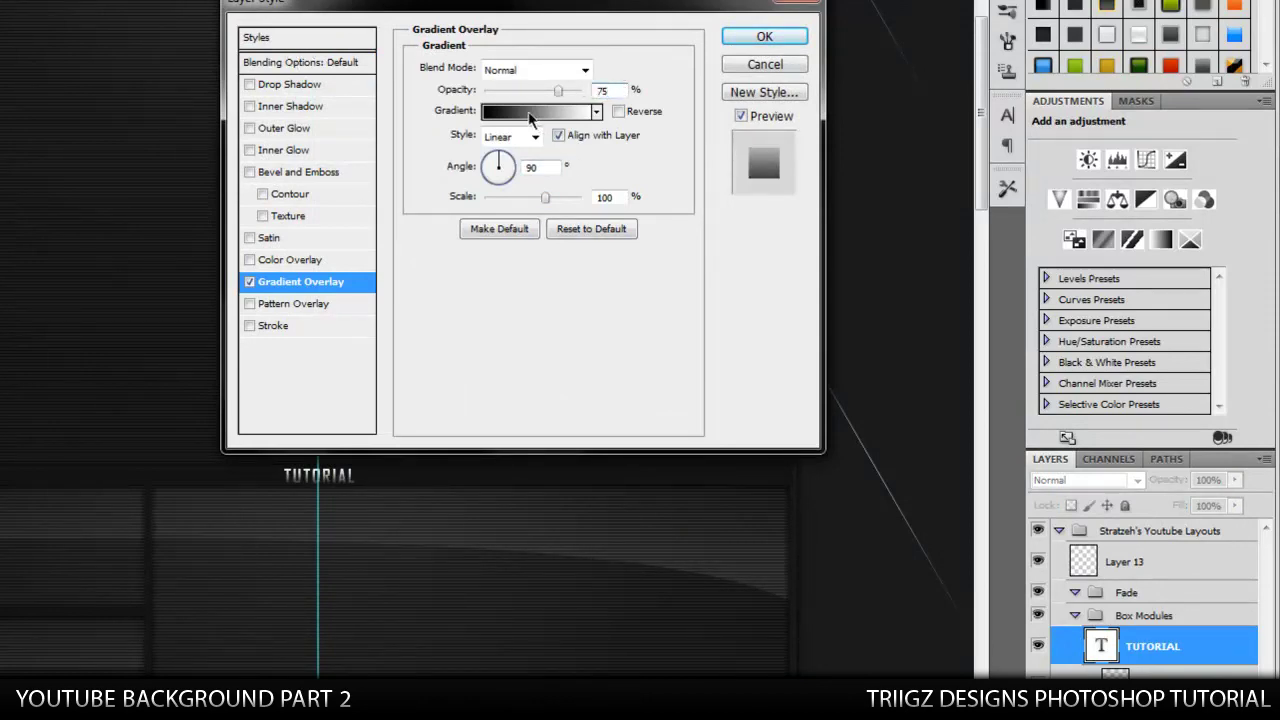
# Edit the overlay gradient by moving the white stop inward and adding a light grey d6d6d6 stop at 100%, and apply the style.
pyautogui.click(530, 112)
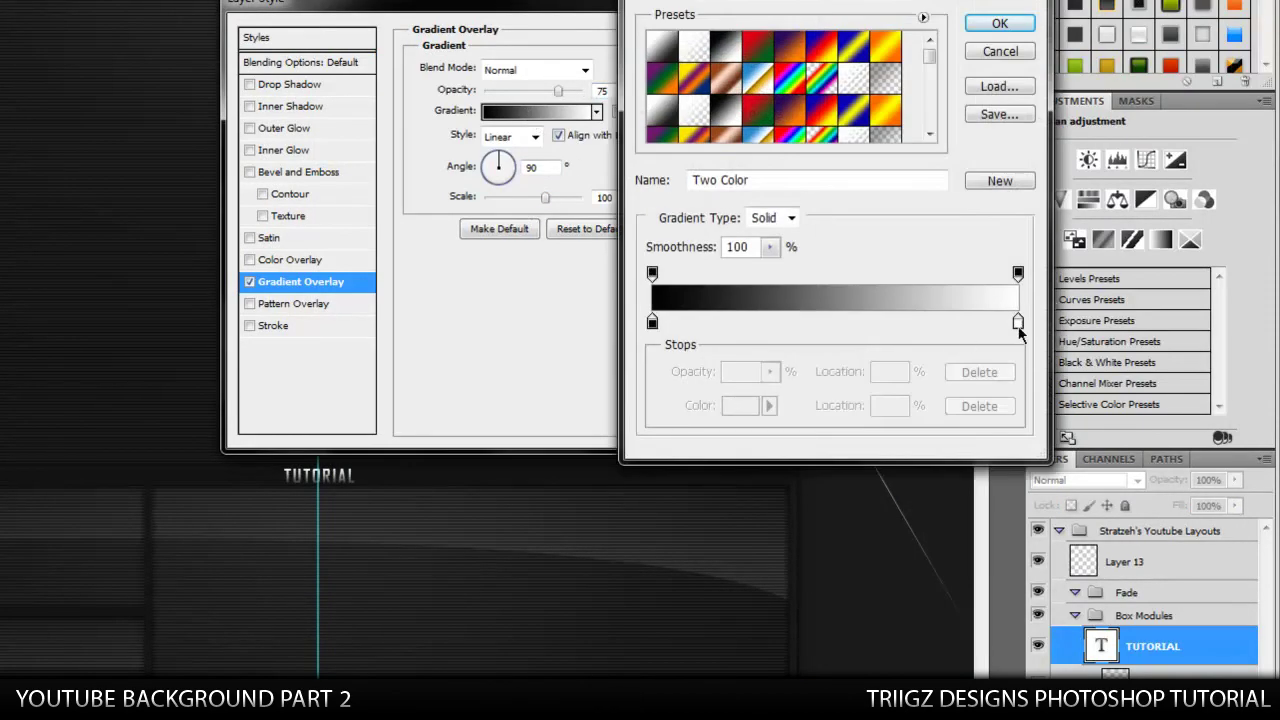
pyautogui.click(1018, 322)
pyautogui.moveTo(1019, 327); pyautogui.dragTo(985, 327)
pyautogui.click(956, 324)
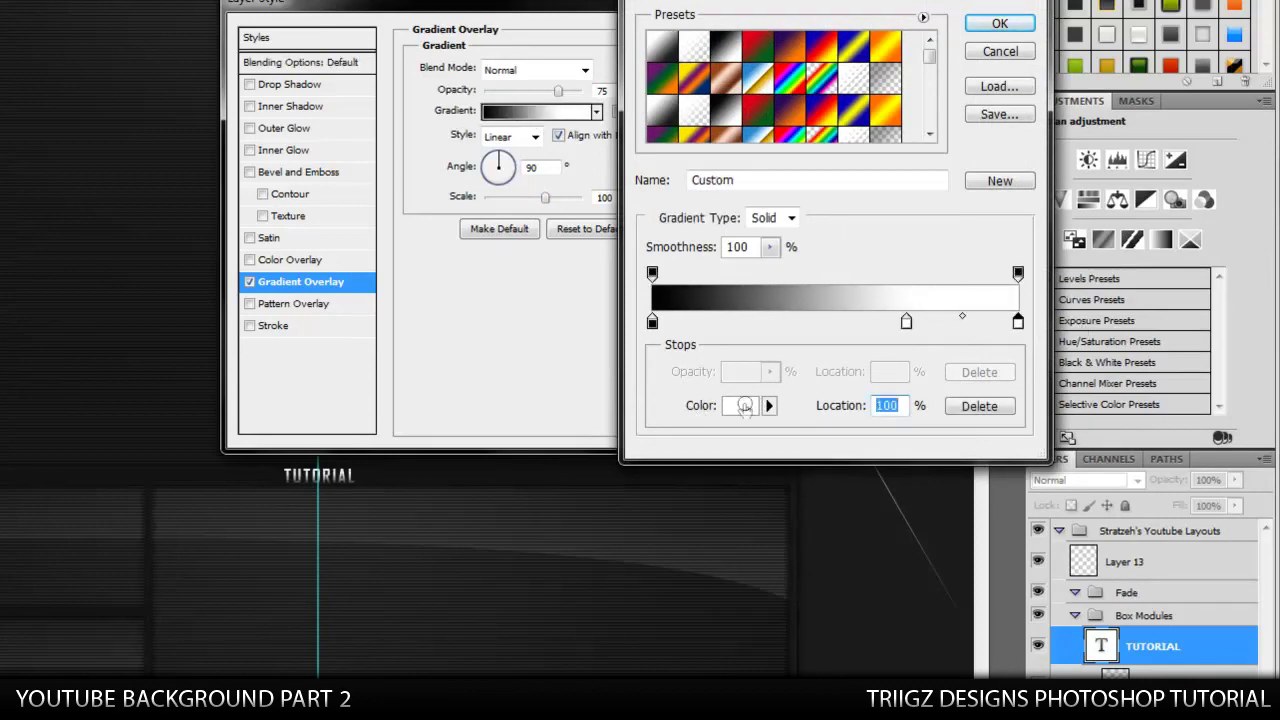
pyautogui.click(741, 405)
pyautogui.moveTo(614, 357)
pyautogui.mouseDown()
pyautogui.moveTo(634, 349)
pyautogui.moveTo(400, 348)
pyautogui.mouseUp()
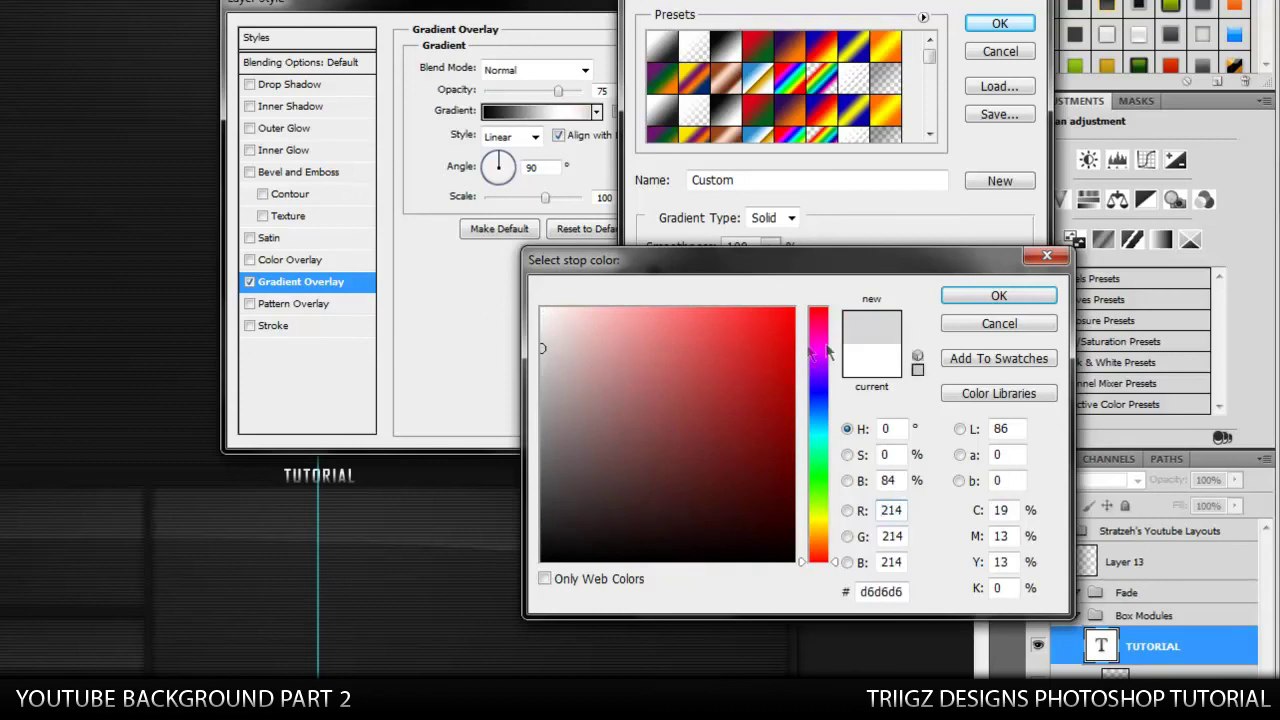
pyautogui.click(995, 296)
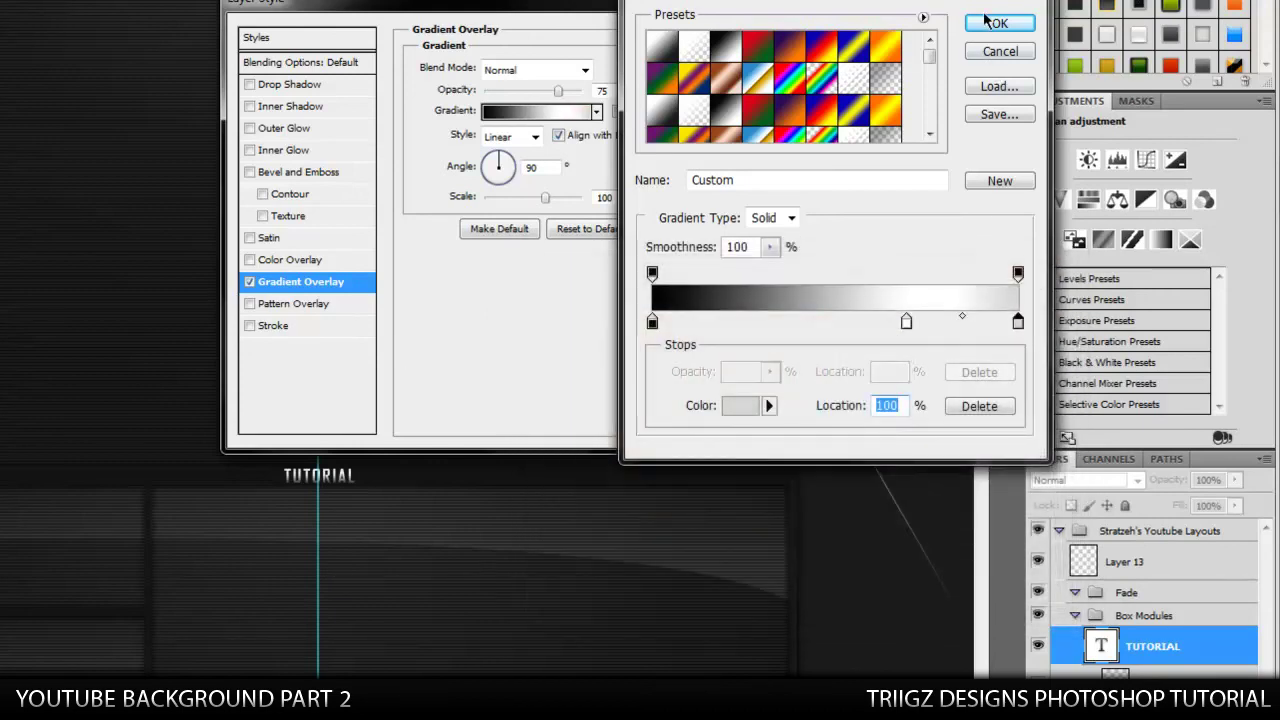
pyautogui.click(999, 23)
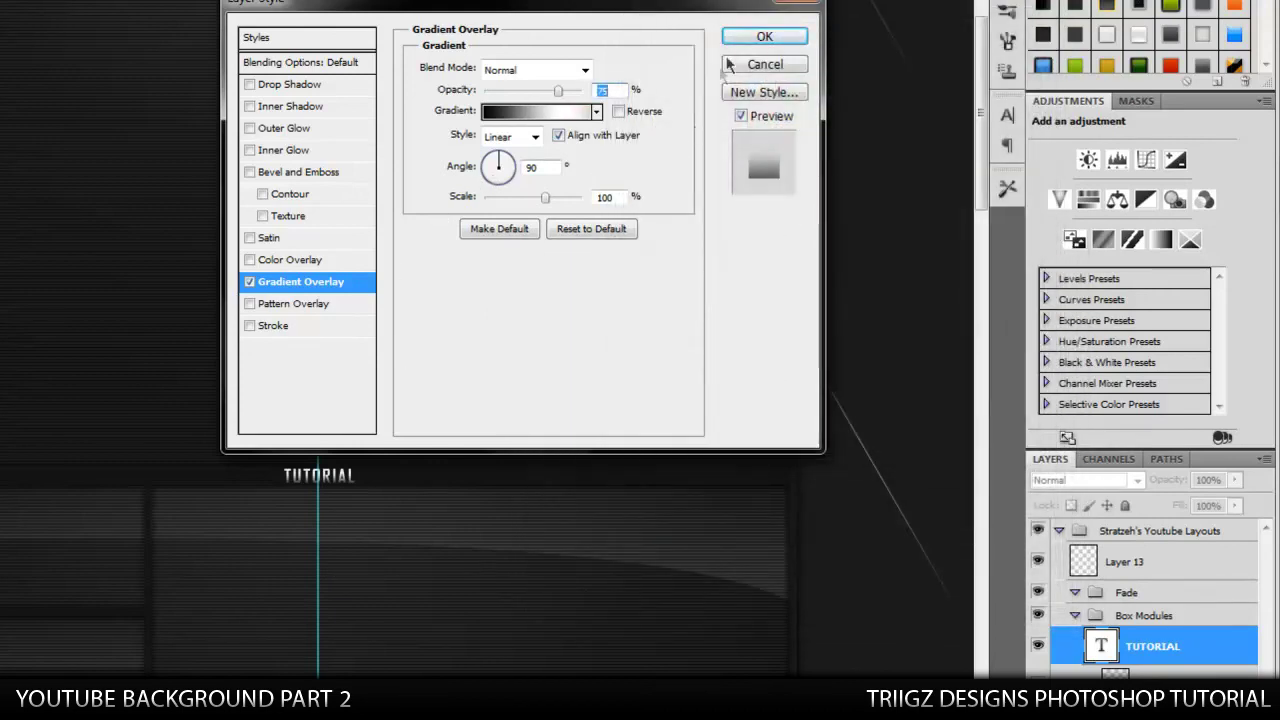
pyautogui.click(752, 42)
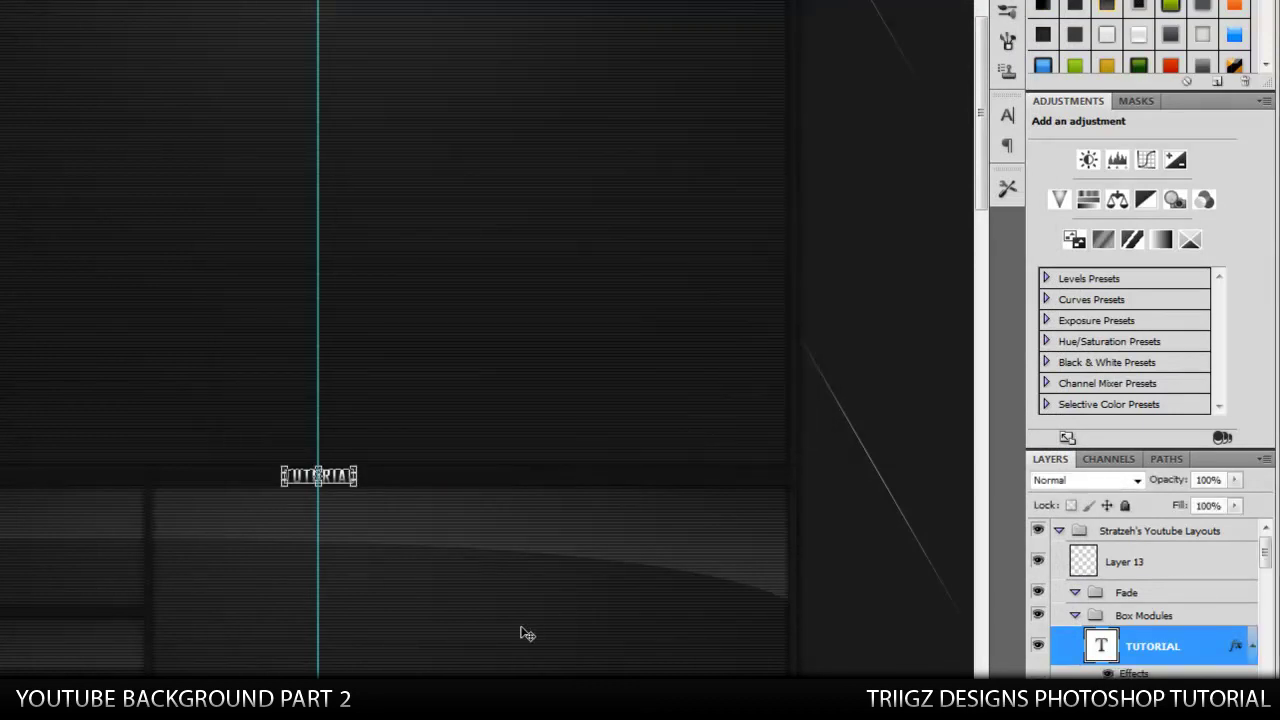
# Duplicate the TUTORIAL text and place the copy to its right on the same line.
pyautogui.moveTo(394, 591); pyautogui.dragTo(500, 590)
pyautogui.hotkey('ctrl', 't')
pyautogui.press('Return')
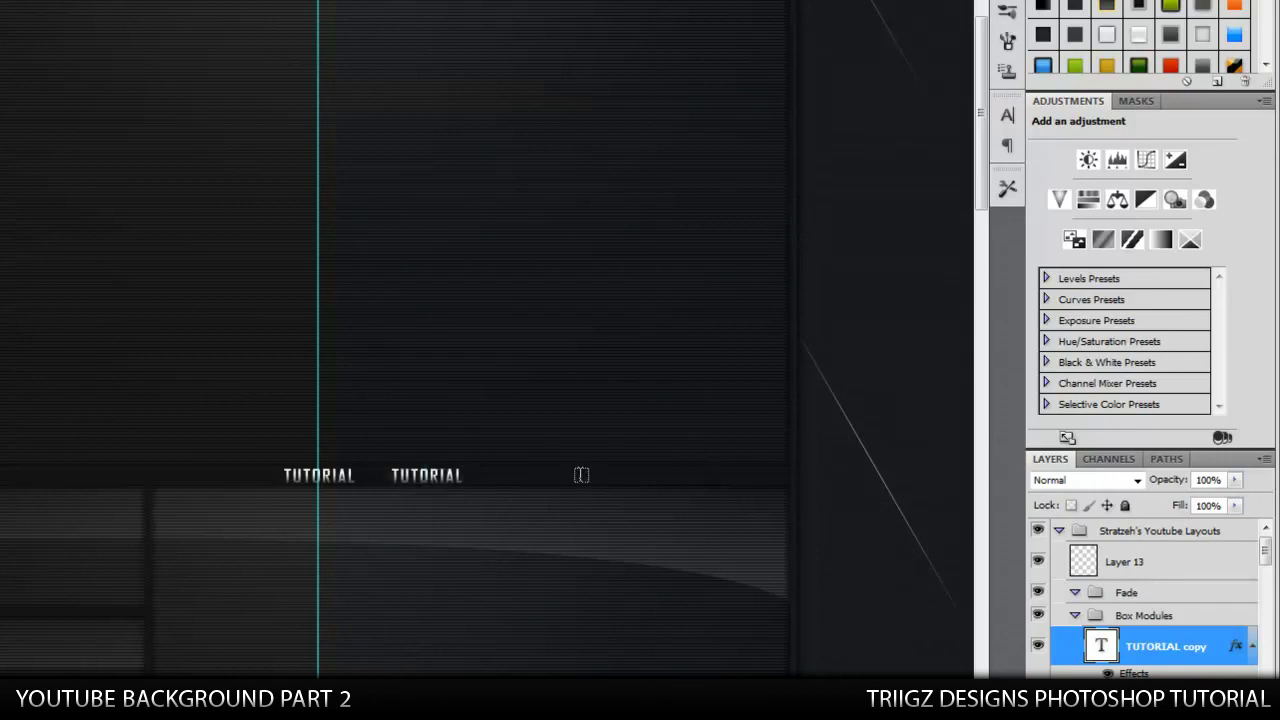
# Set the font size of the copied TUTORIAL text to 14 pt.
pyautogui.doubleClick(424, 474)
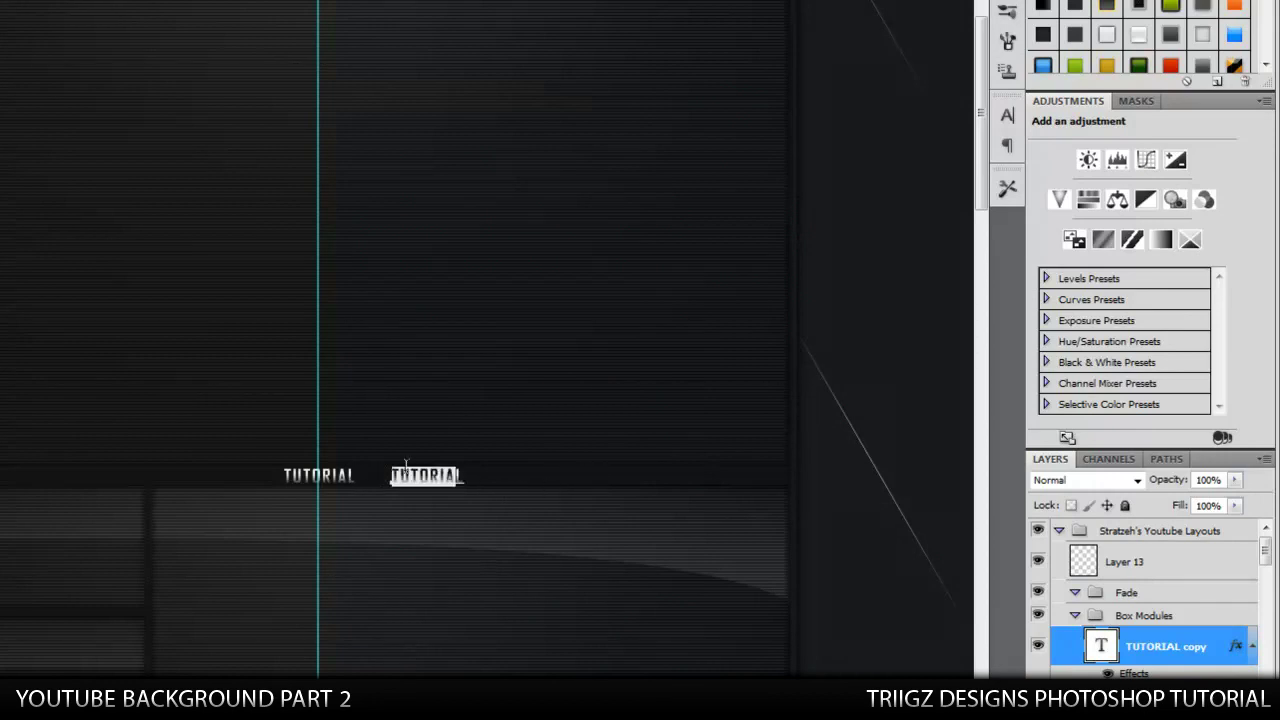
pyautogui.click(465, 472)
pyautogui.hotkey('ctrl', 'a')
pyautogui.click(92, 2)
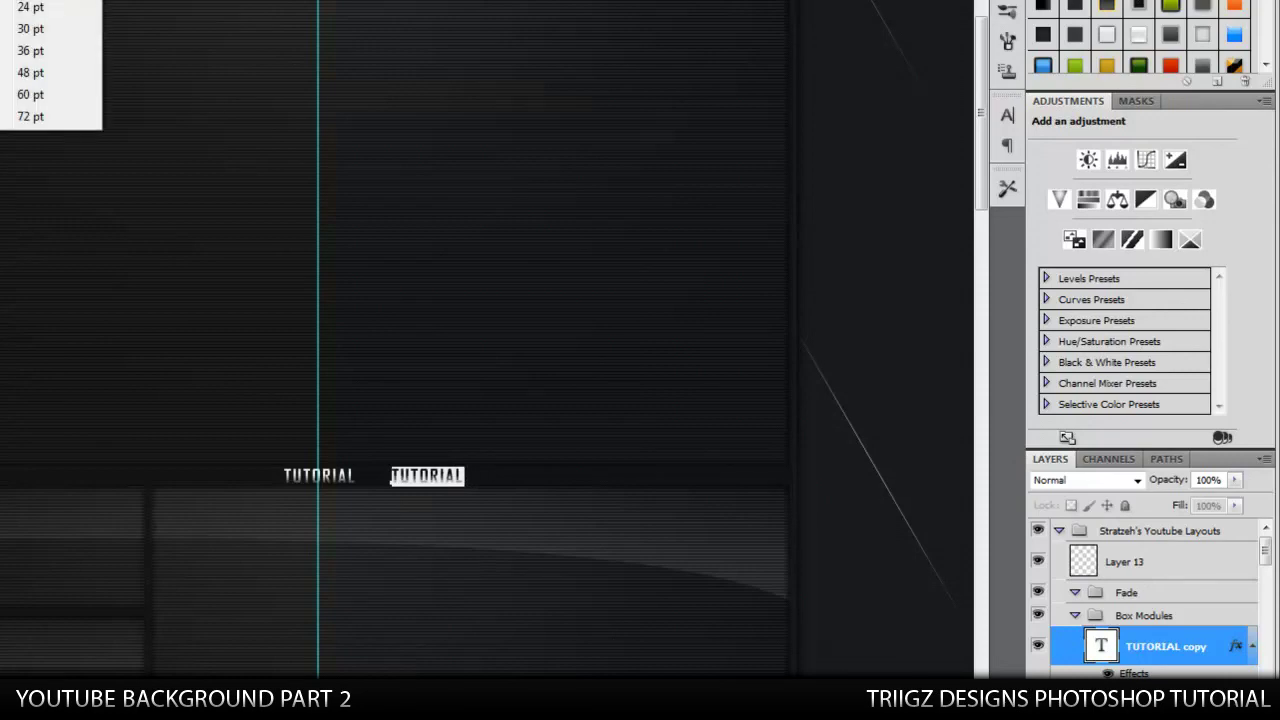
pyautogui.click(203, 57)
pyautogui.click(20, 56)
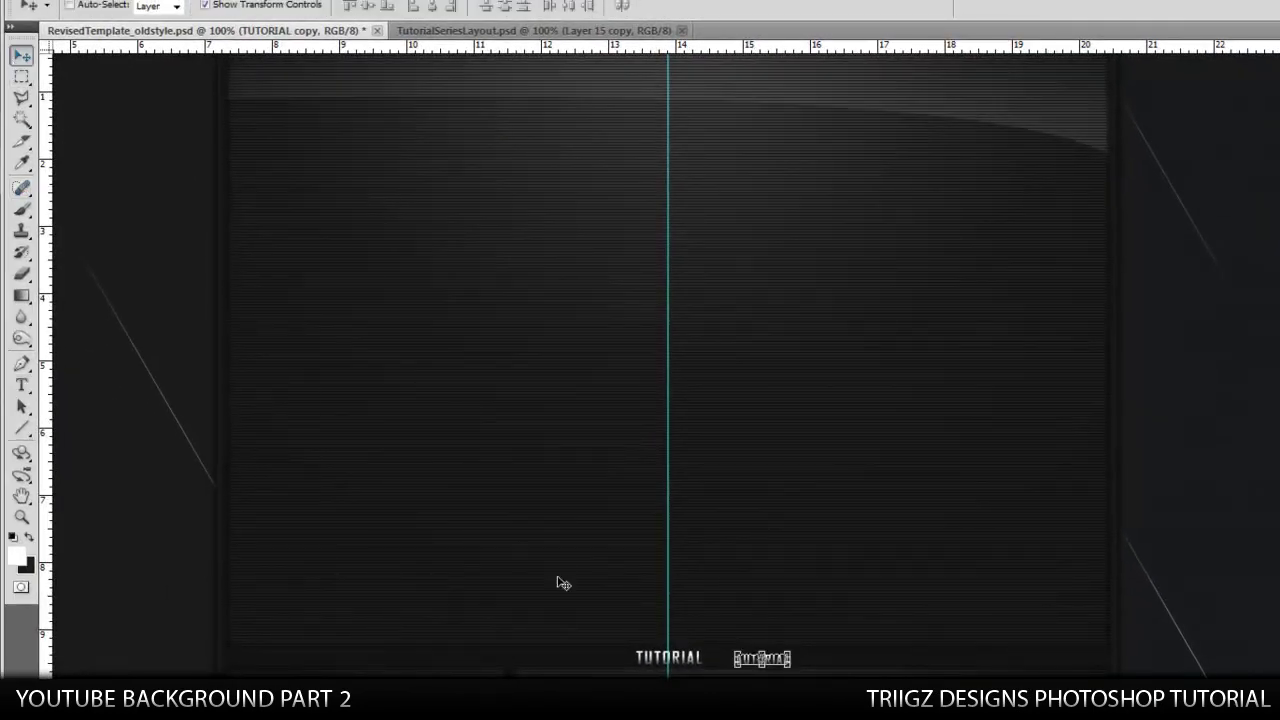
# Replace the copied text with FACEBOOK and nudge it up slightly to line up with TUTORIAL.
pyautogui.click(21, 385)
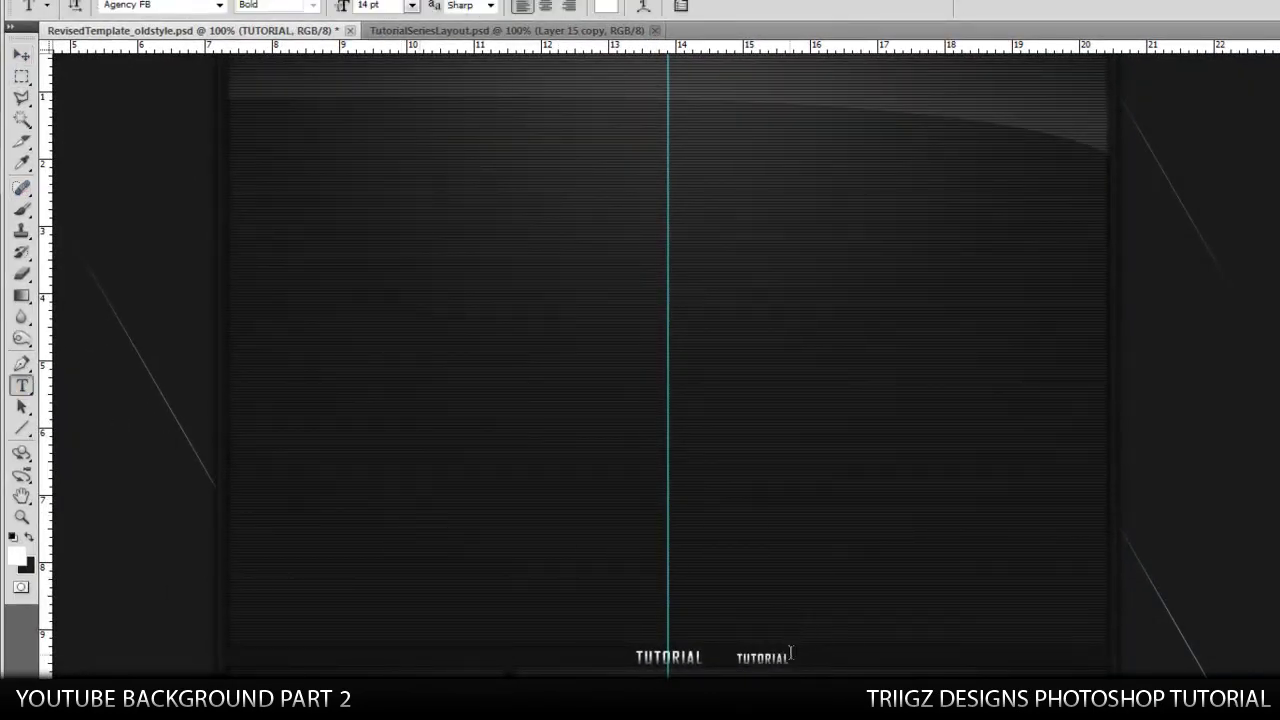
pyautogui.moveTo(790, 658); pyautogui.dragTo(640, 632)
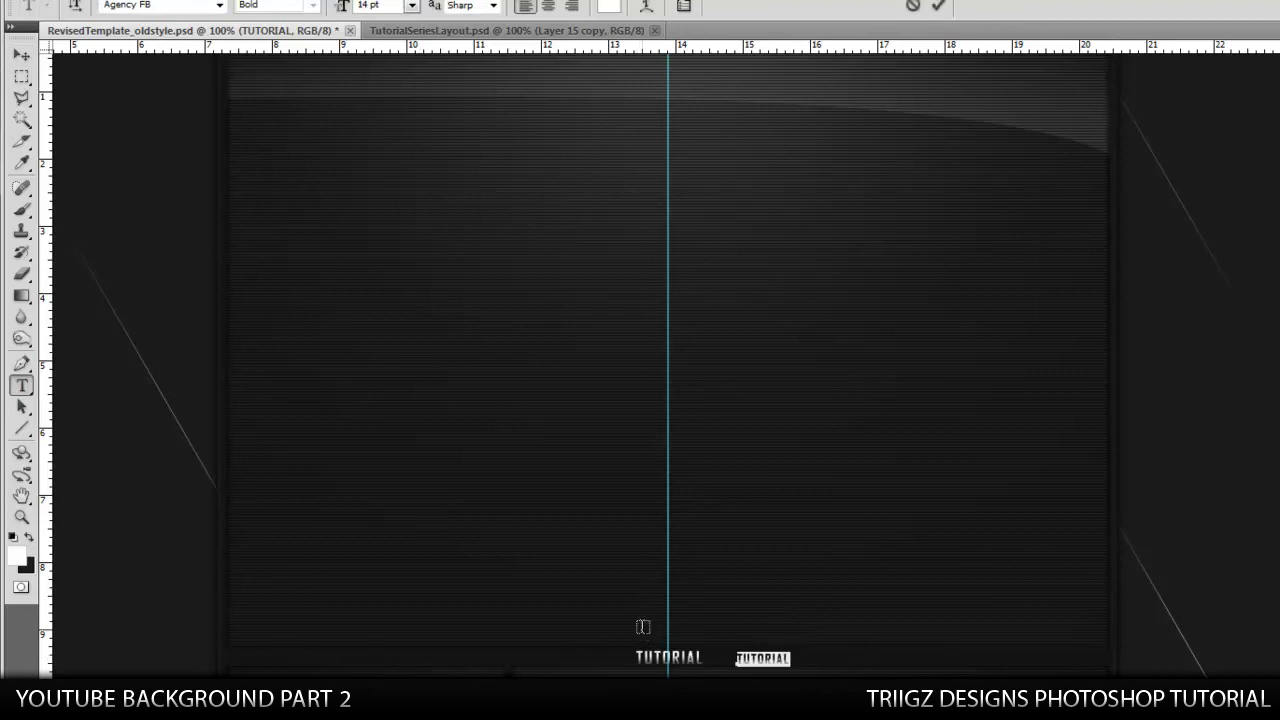
pyautogui.write('T')
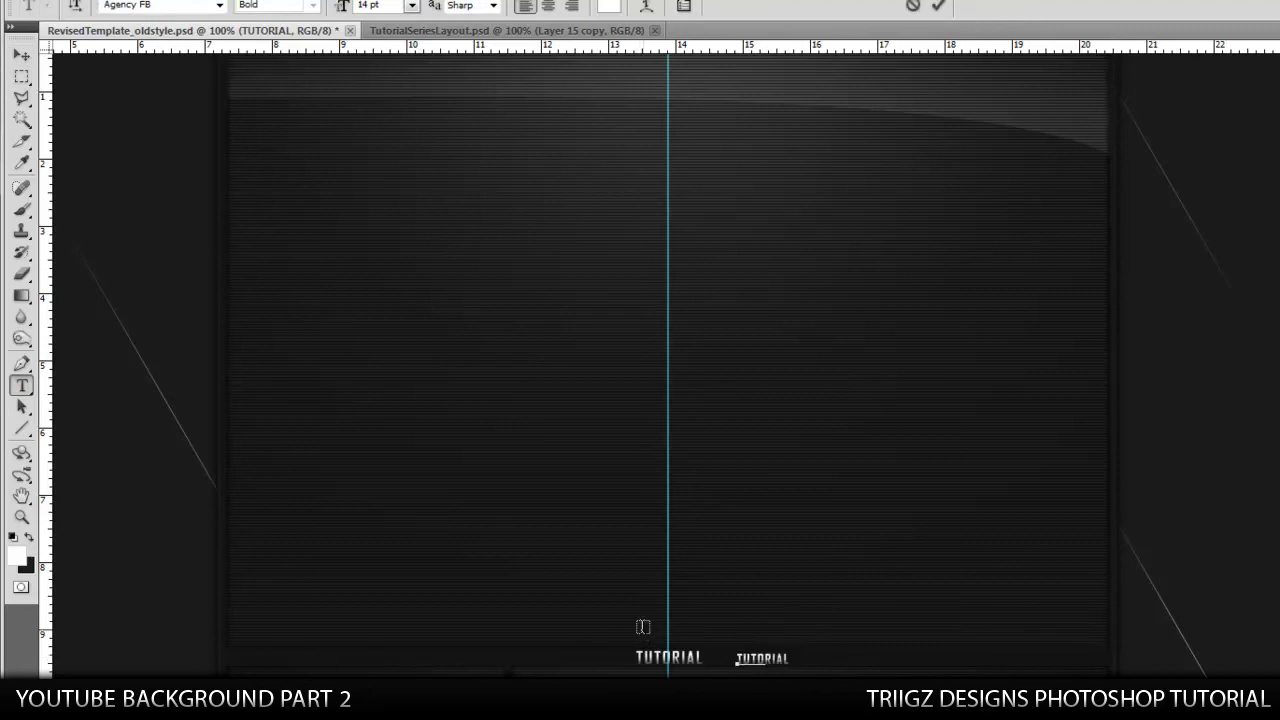
pyautogui.write('FACEBOOK')
pyautogui.click(21, 54)
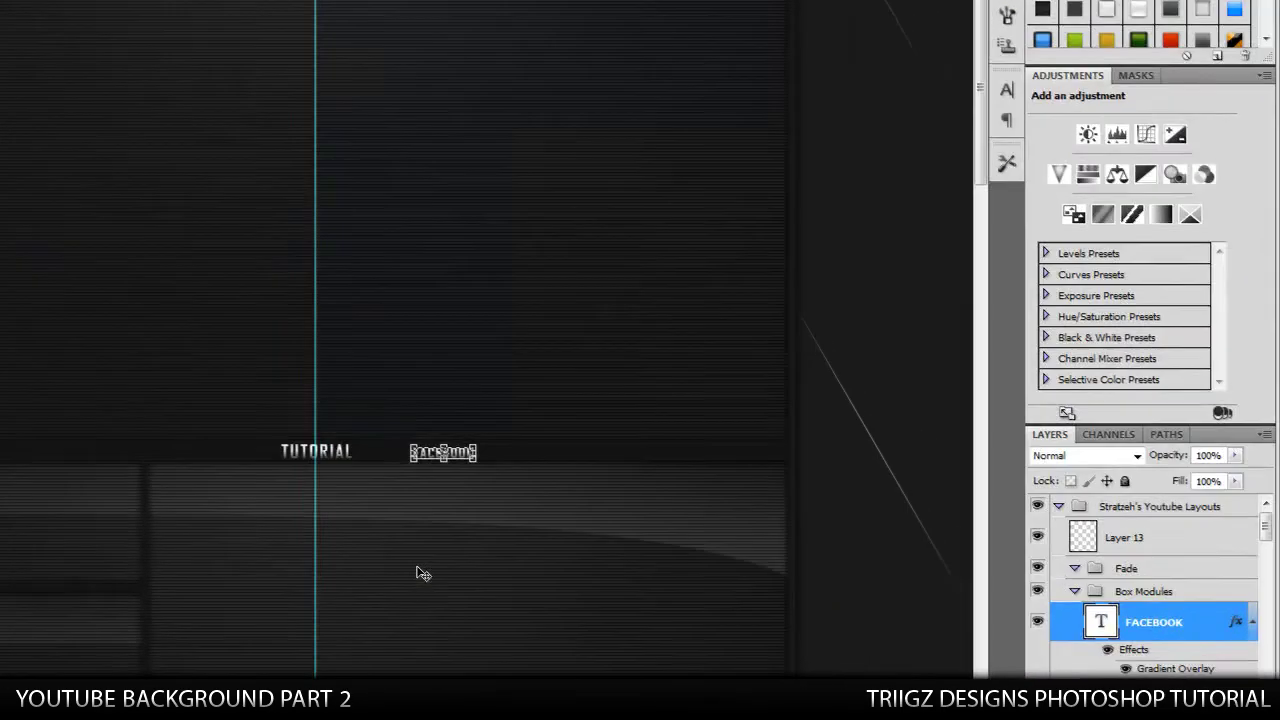
pyautogui.press('Up')
# Duplicate the FACEBOOK text layer and move the copy further right along the same line.
pyautogui.hotkey('ctrl', 'h')
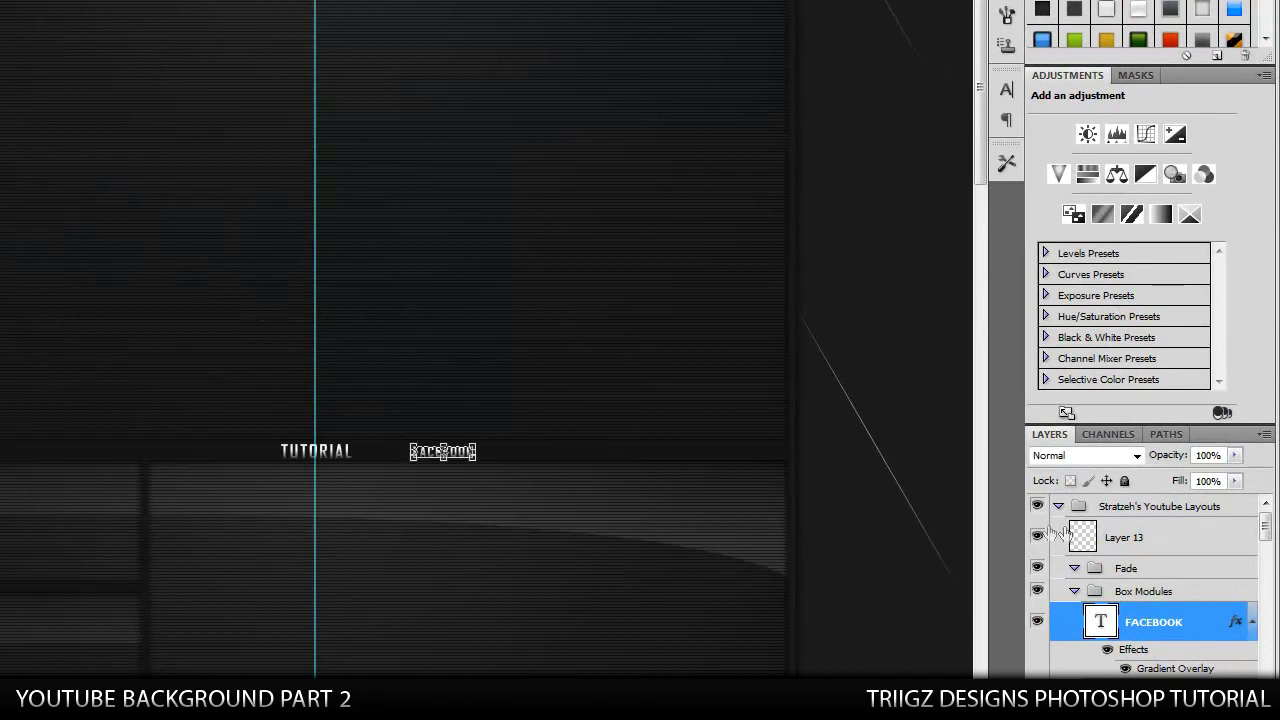
pyautogui.hotkey('ctrl', 'j')
pyautogui.moveTo(592, 568); pyautogui.dragTo(665, 561)
pyautogui.press('t')
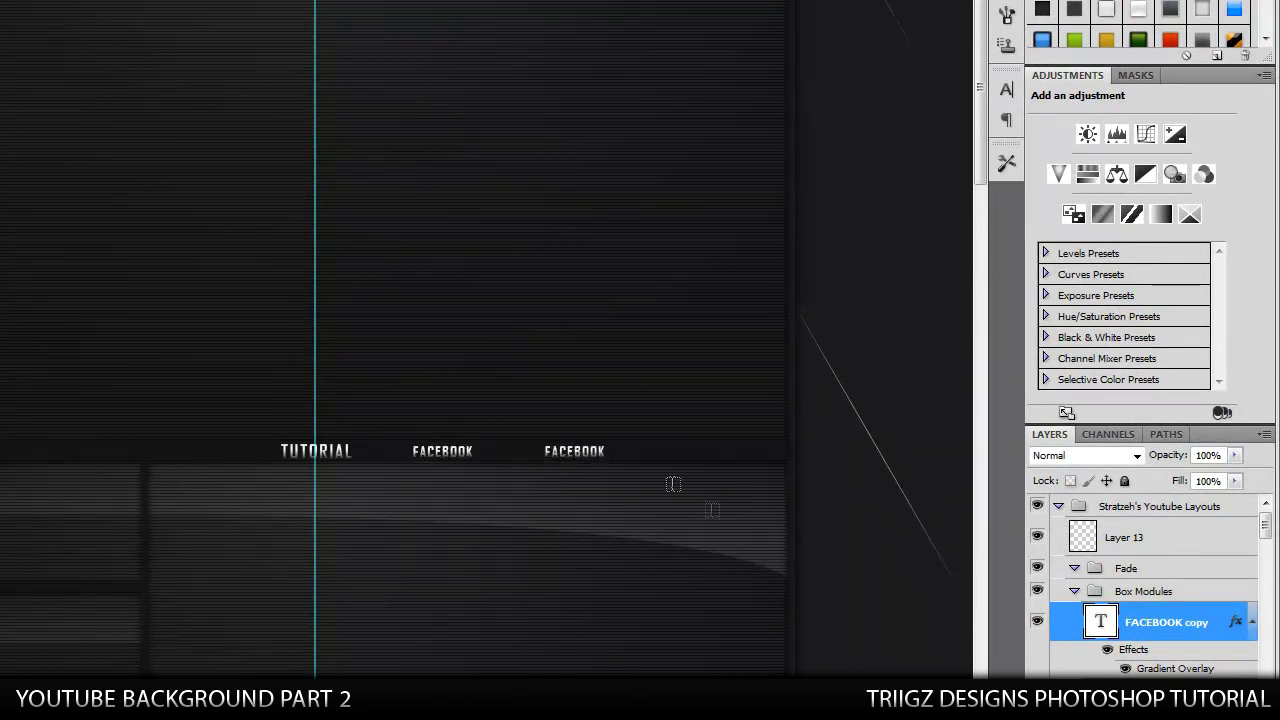
# Replace the text of the copied FACEBOOK label with TWITTER.
pyautogui.moveTo(609, 451); pyautogui.dragTo(488, 439)
pyautogui.press('Left')
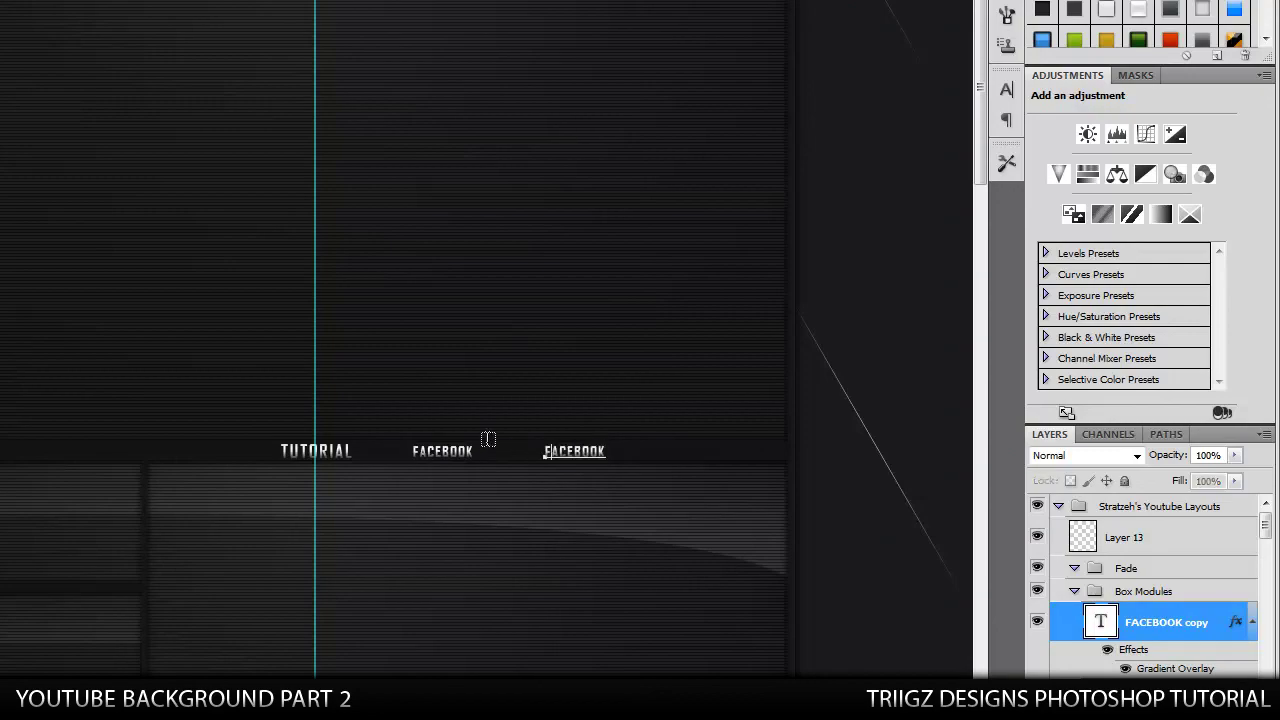
pyautogui.write('TWITTER')
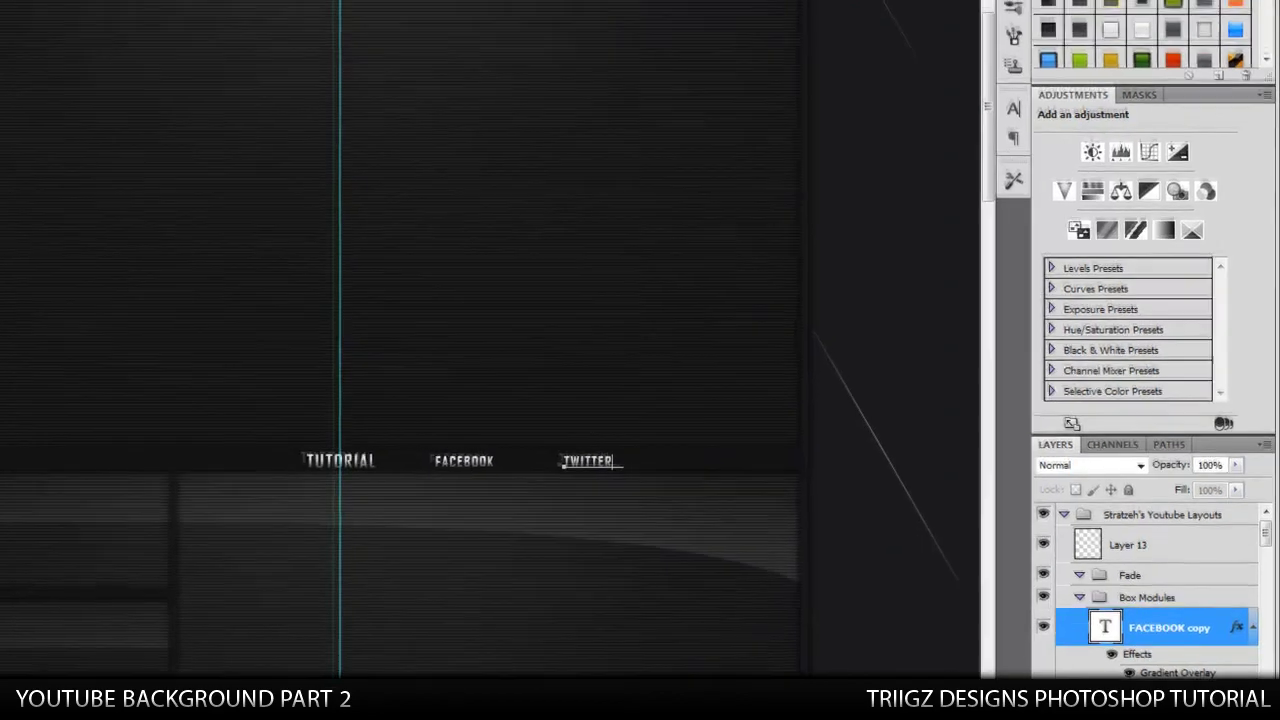
# Move the TWITTER label further right along the line, then shift FACEBOOK right to sit midway between TUTORIAL and TWITTER.
pyautogui.click(17, 52)
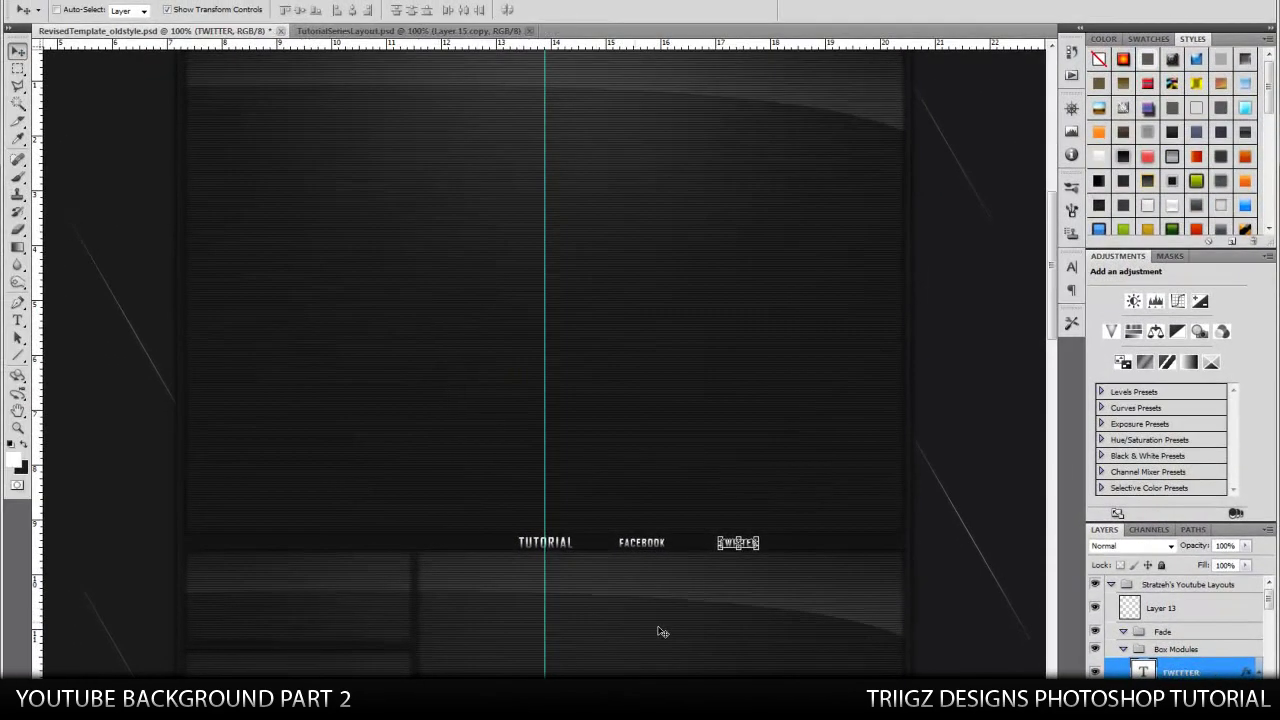
pyautogui.moveTo(662, 632); pyautogui.dragTo(740, 623)
pyautogui.scroll(-1, 1213, 674)
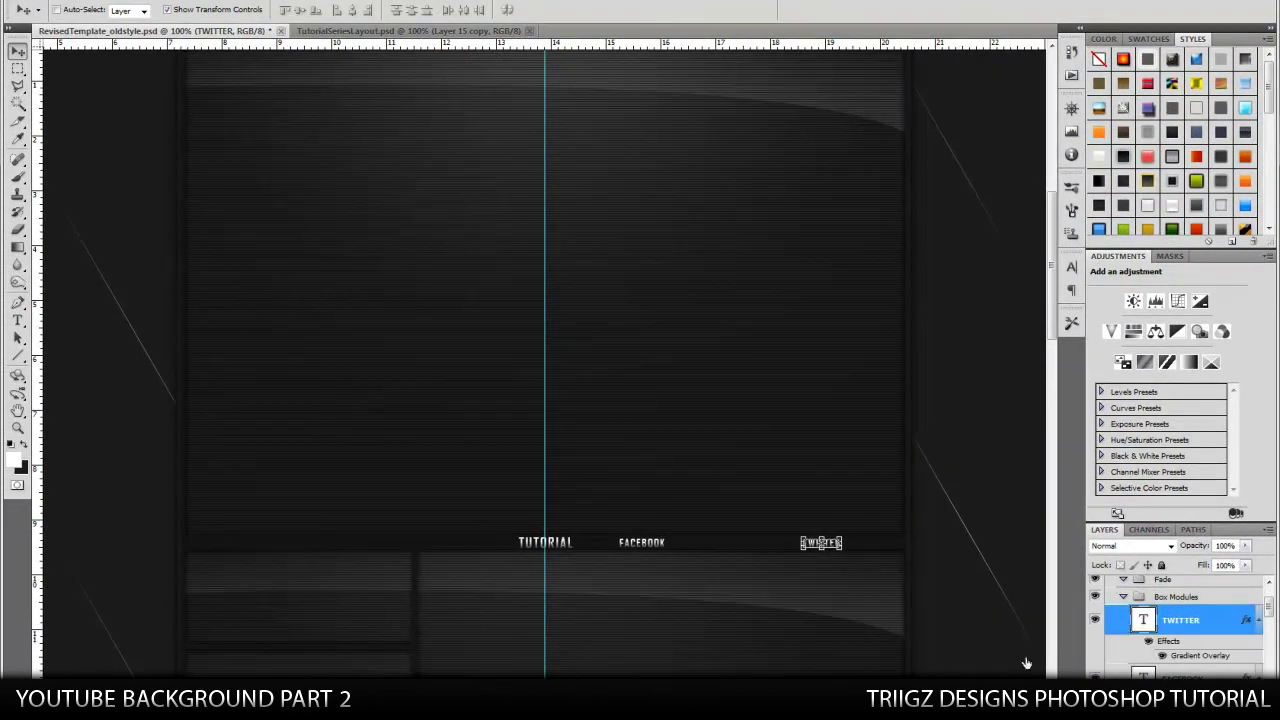
pyautogui.hotkey('alt', '[')
pyautogui.moveTo(677, 611); pyautogui.dragTo(704, 600)
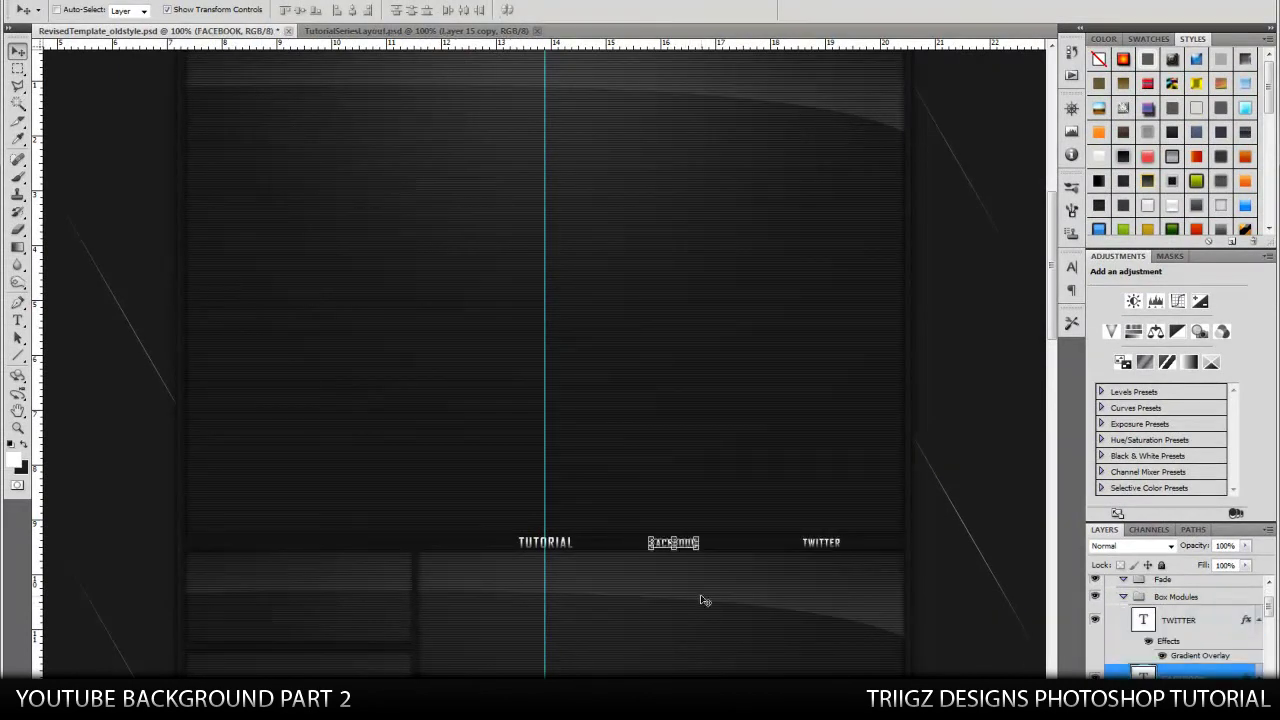
# Duplicate the FACEBOOK and TWITTER text layers together and place the copies on the same line to the left of TUTORIAL.
pyautogui.scroll(-3, 1262, 636)
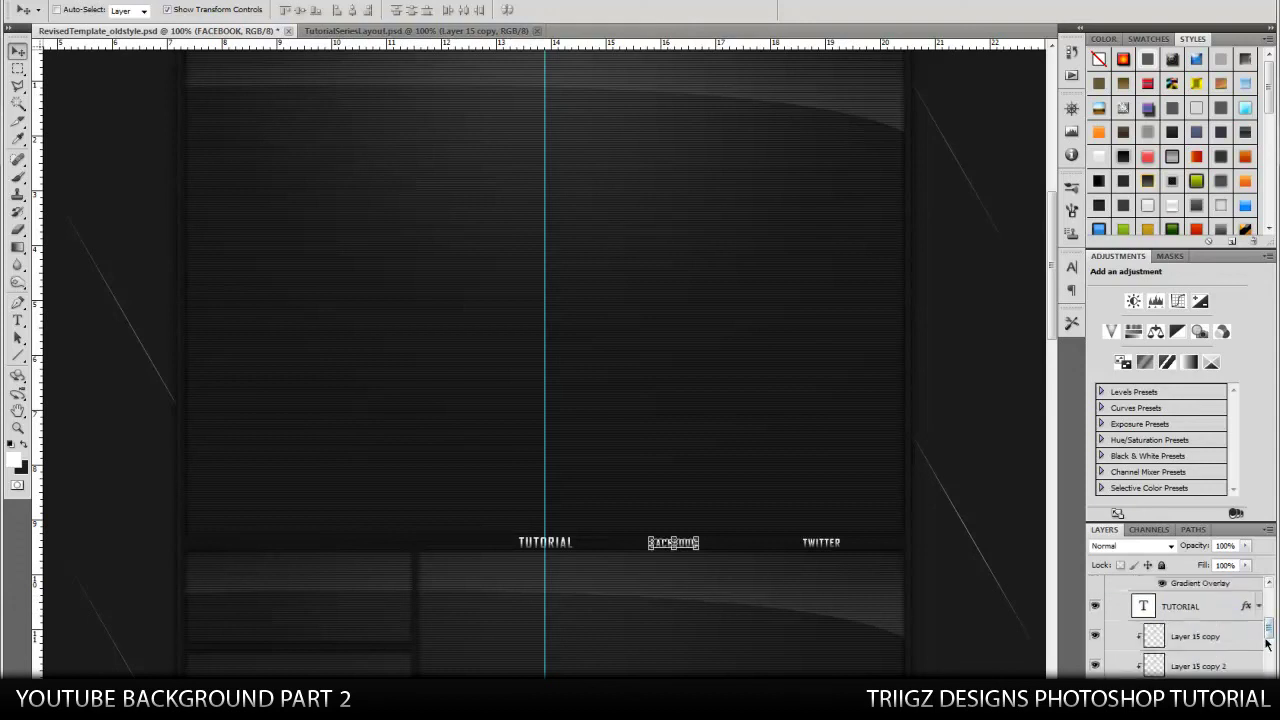
pyautogui.scroll(1, 1259, 653)
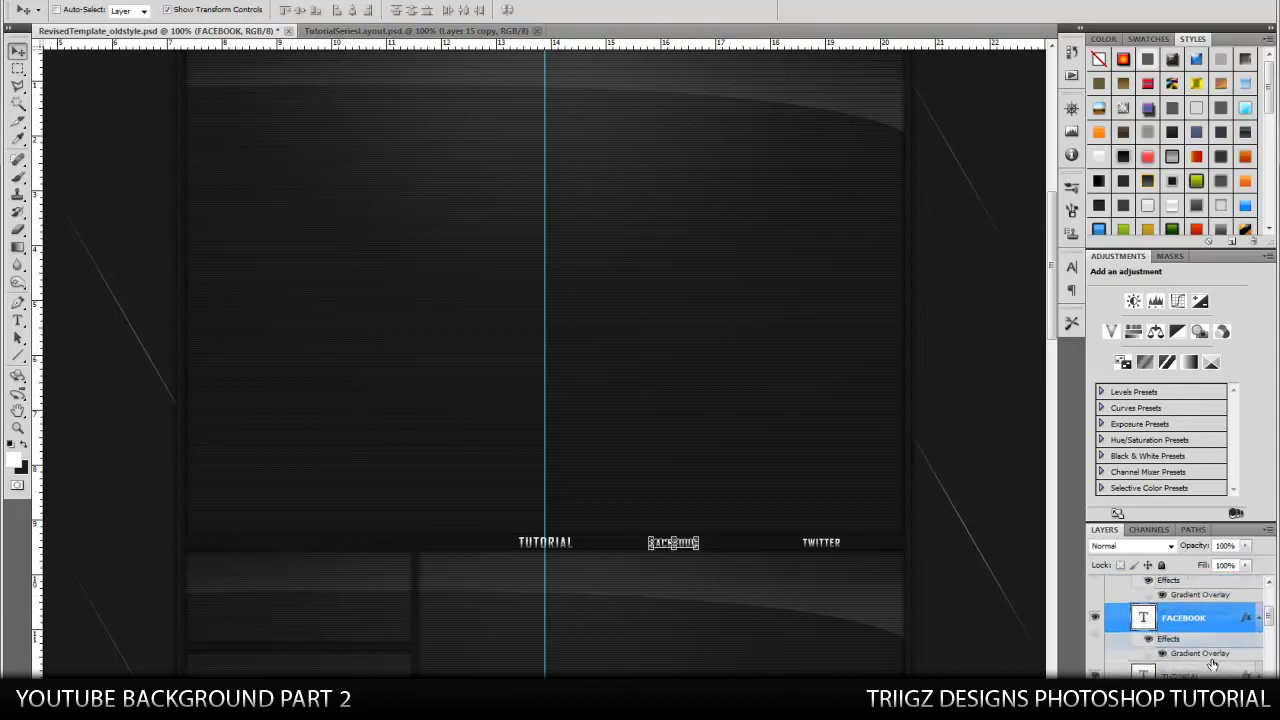
pyautogui.scroll(1, 1212, 620)
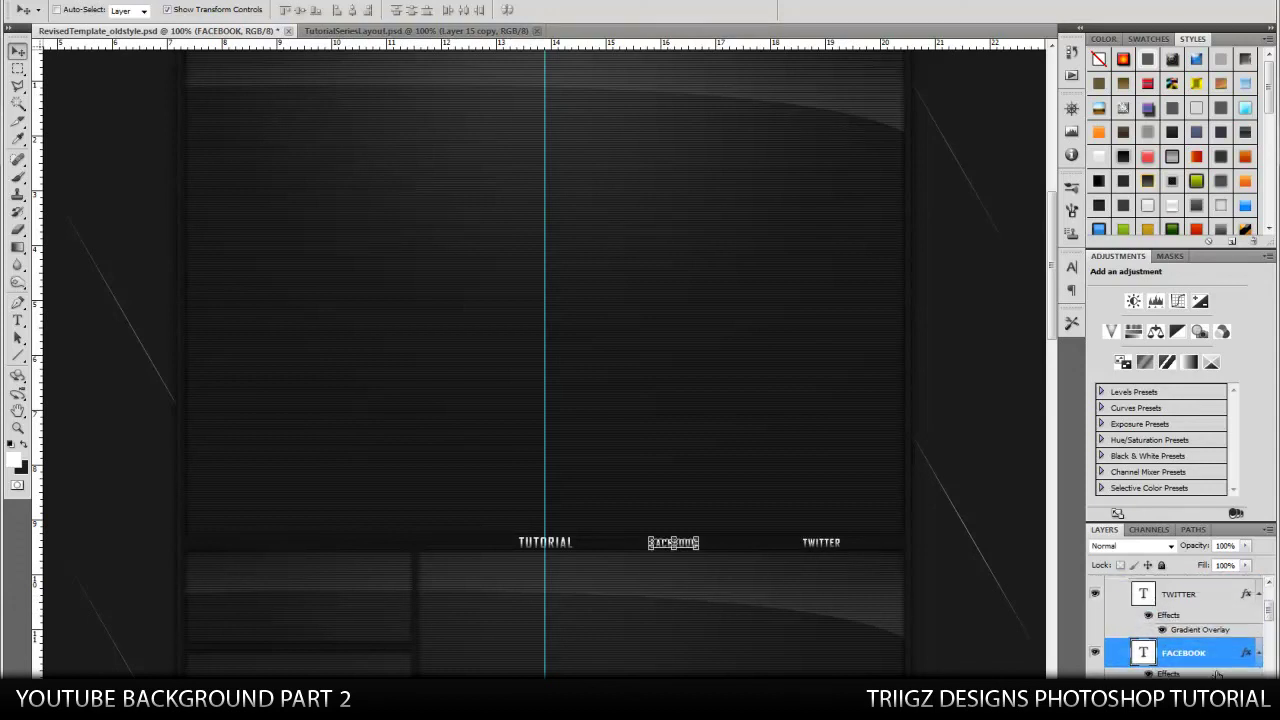
pyautogui.keyDown('ctrl'); pyautogui.click(1212, 596); pyautogui.keyUp('ctrl')
pyautogui.rightClick(1212, 596)
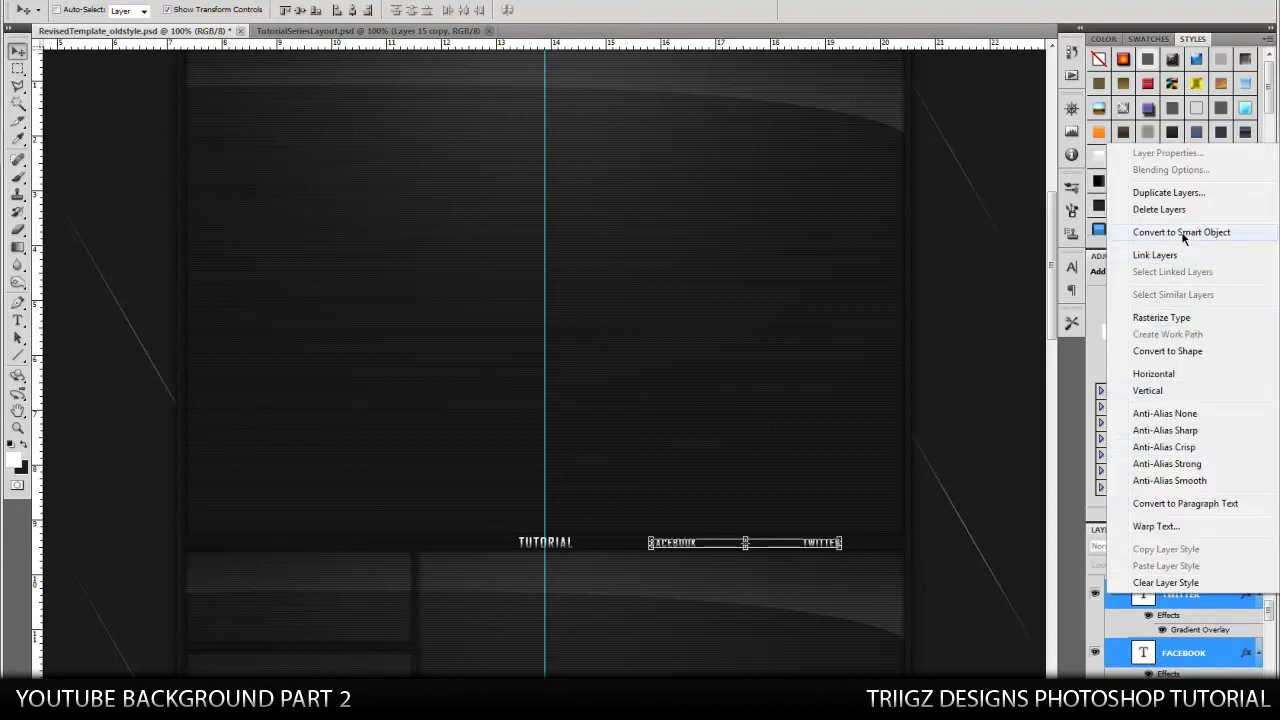
pyautogui.click(1166, 193)
pyautogui.click(766, 214)
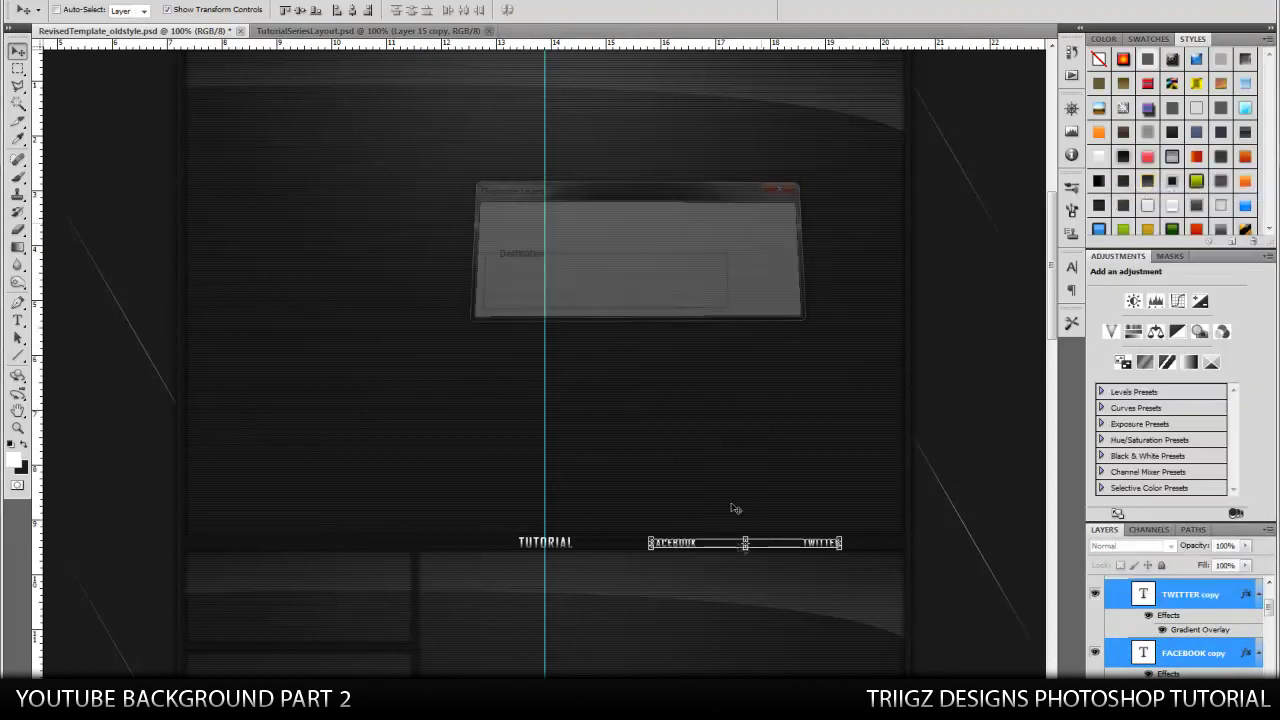
pyautogui.moveTo(757, 608); pyautogui.dragTo(357, 597)
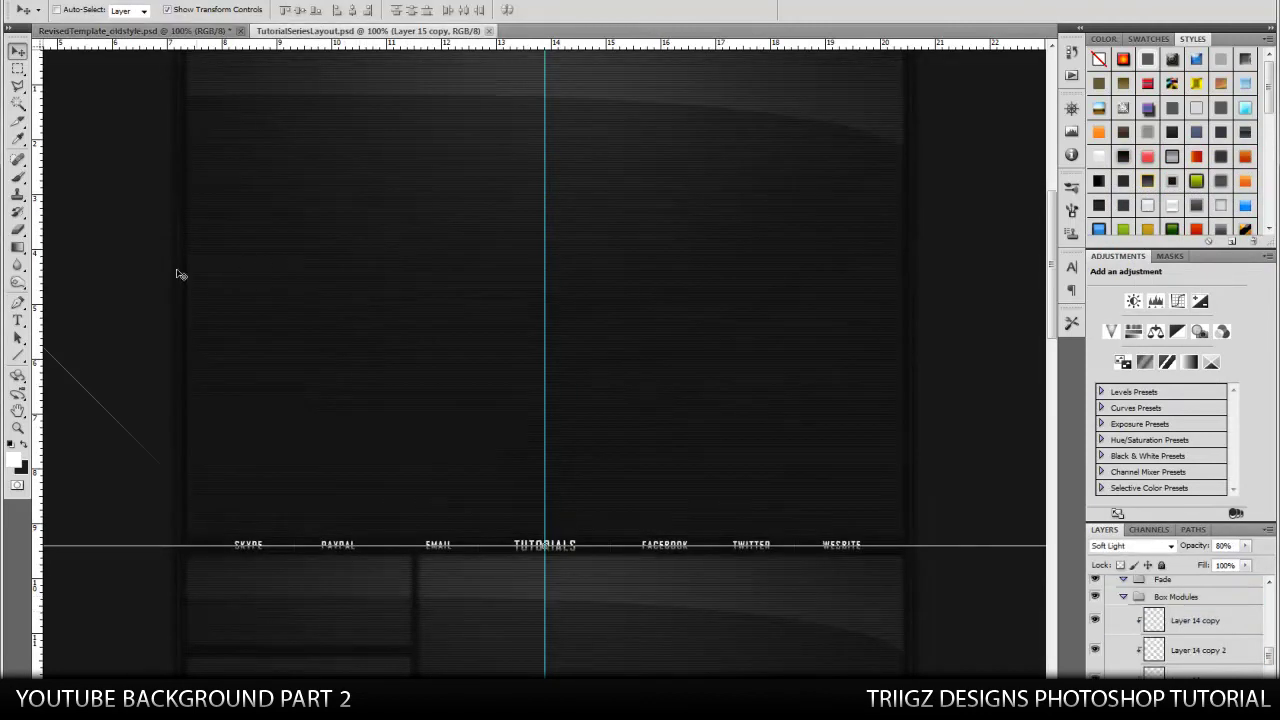
# Return to RevisedTemplate_oldstyle.psd and create a new layer above the text layers in the Box Modules group.
pyautogui.click(14, 72)
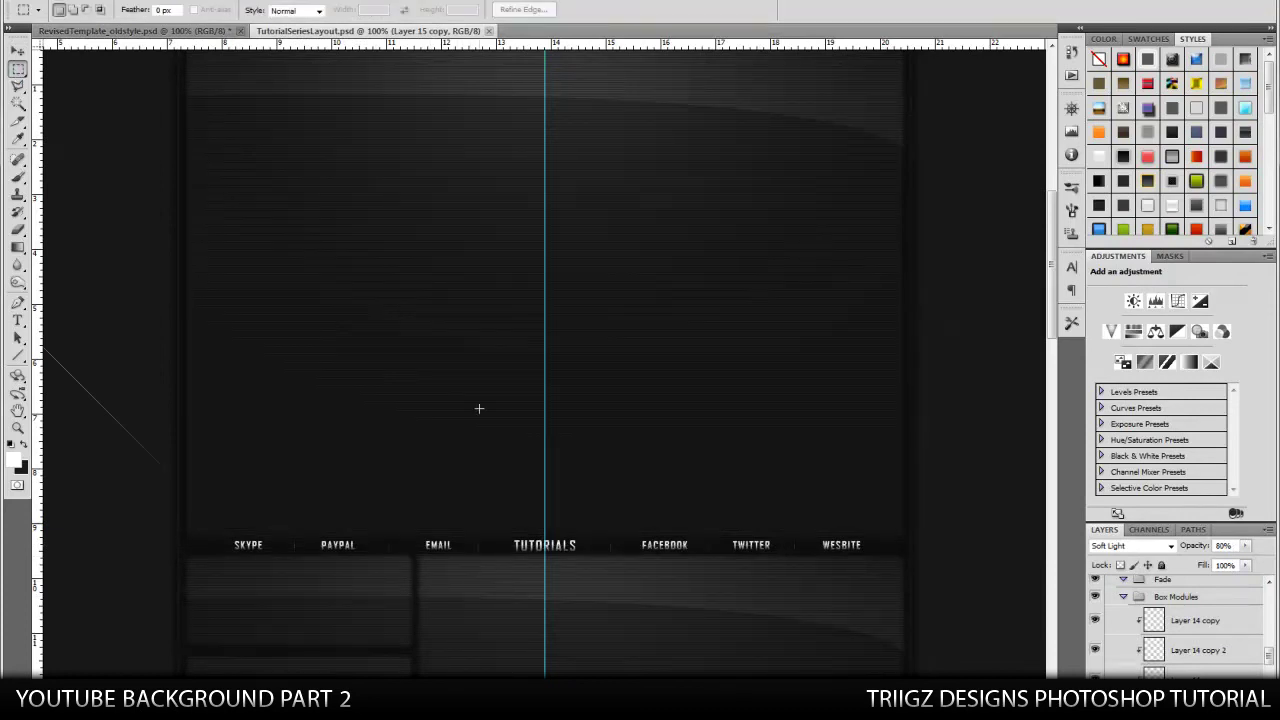
pyautogui.click(141, 33)
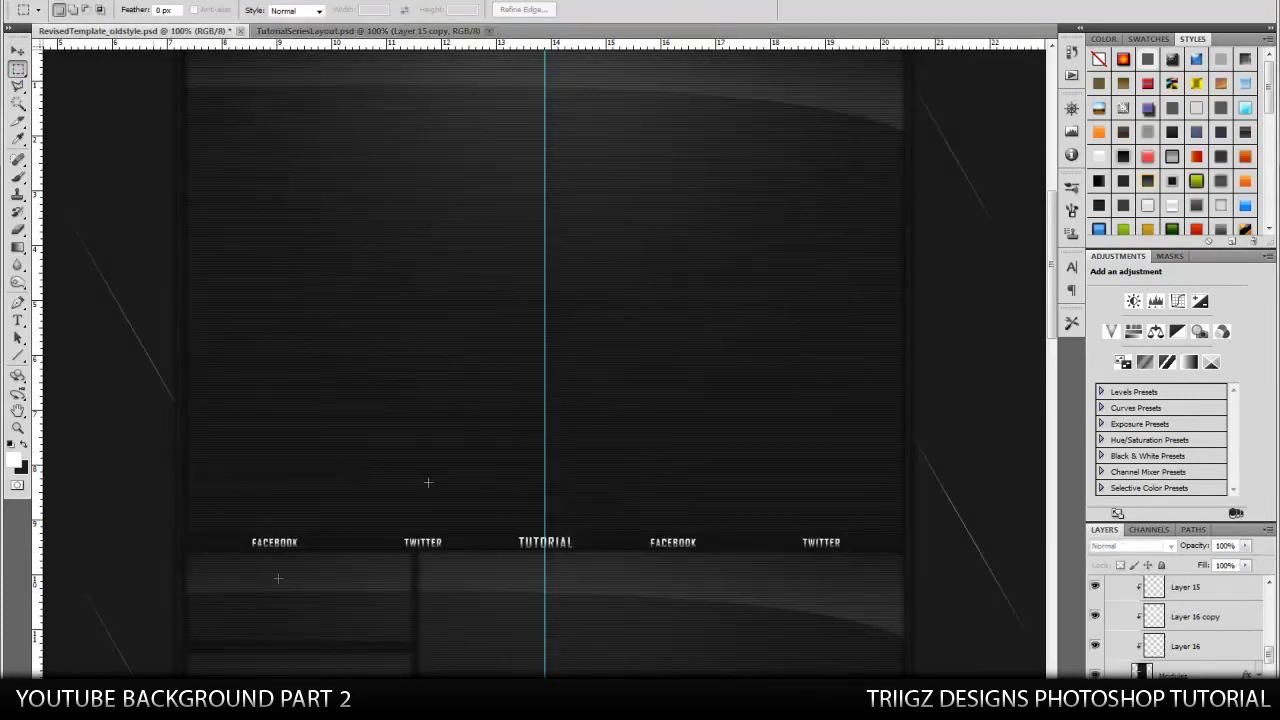
pyautogui.scroll(-1, 610, 546)
pyautogui.scroll(1, 669, 492)
pyautogui.scroll(5, 1209, 617)
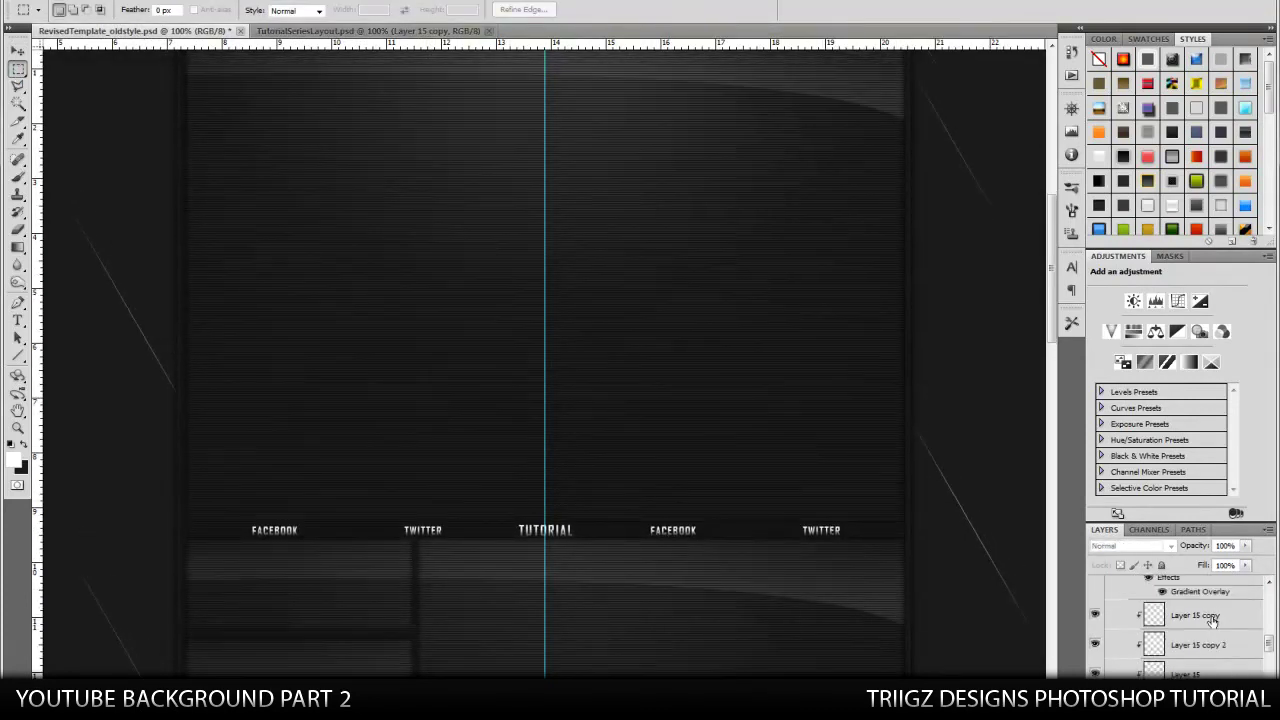
pyautogui.scroll(8, 1193, 598)
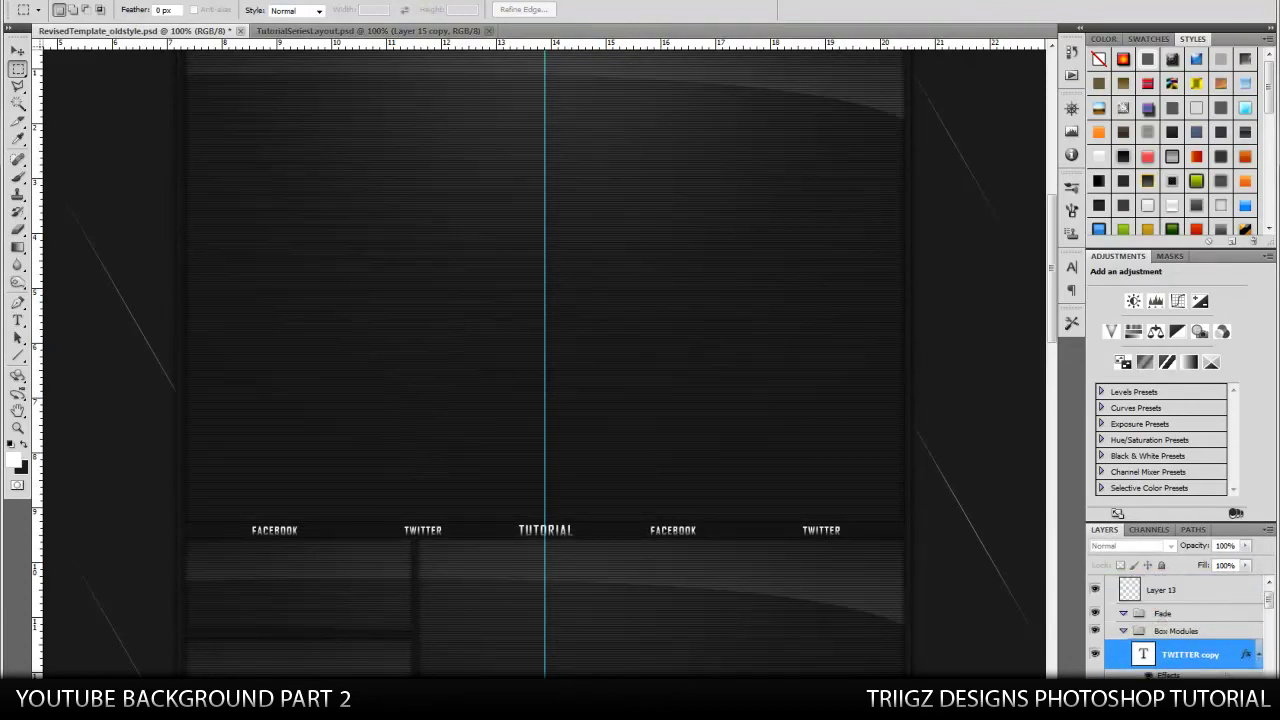
pyautogui.hotkey('ctrl', 'shift', 'alt', 'n')
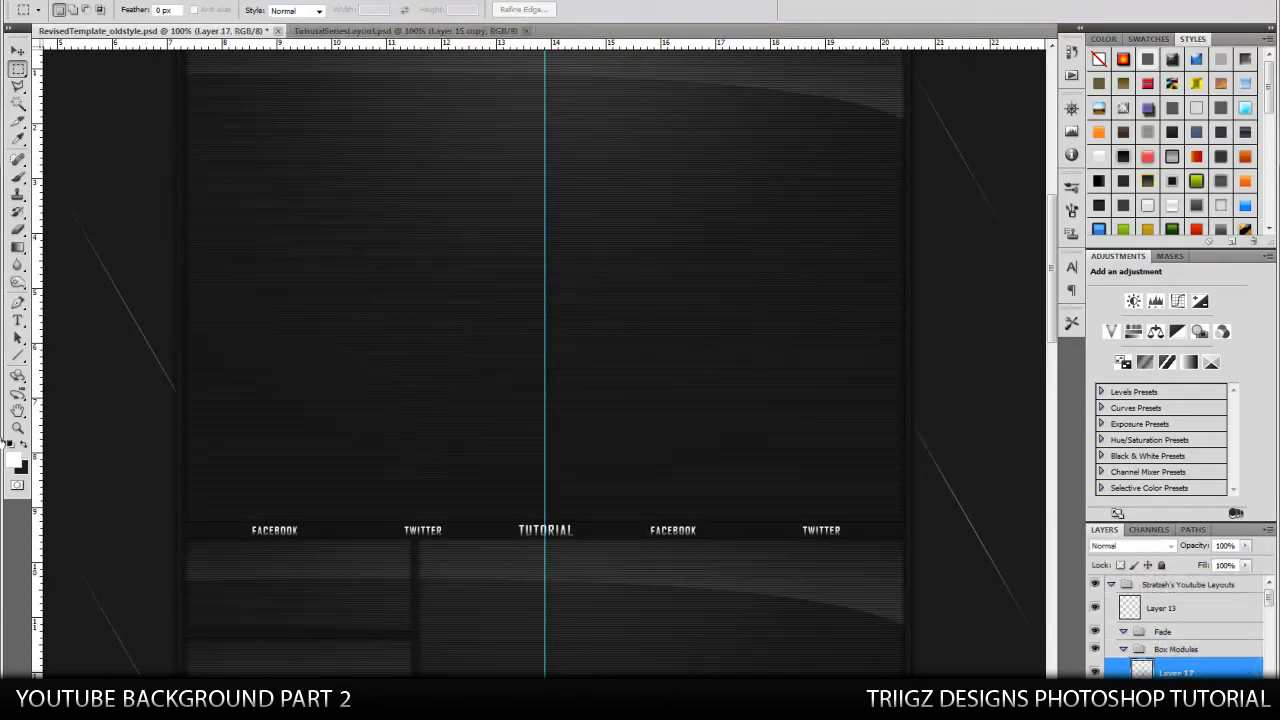
# Draw a short white 1 px vertical line between the FACEBOOK and TWITTER labels left of TUTORIAL and rasterize it.
pyautogui.click(16, 358)
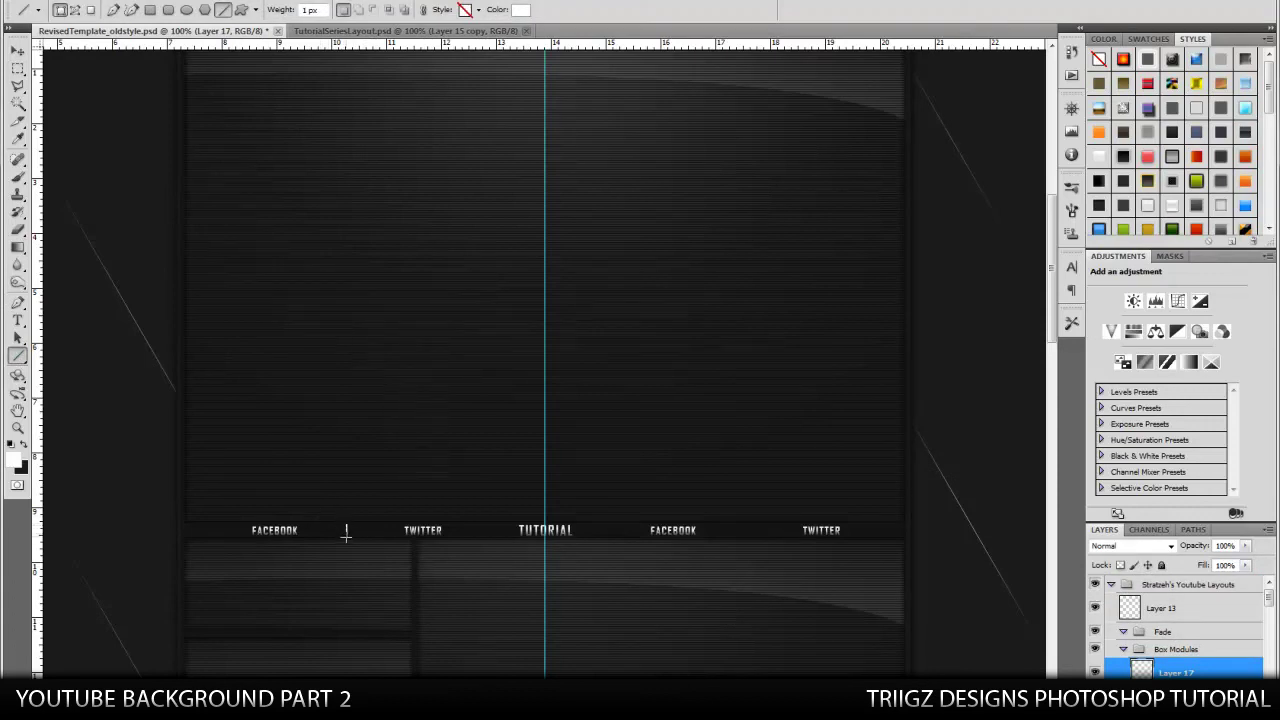
pyautogui.moveTo(346, 535); pyautogui.dragTo(346, 538)
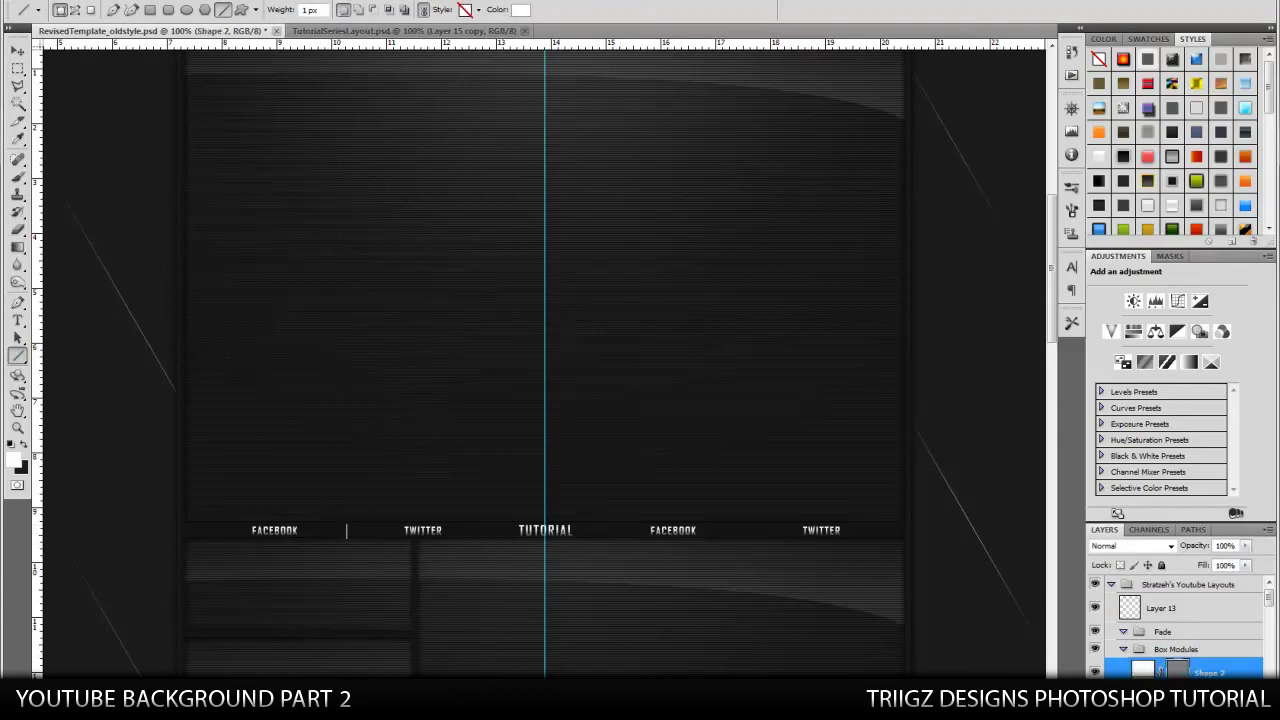
pyautogui.rightClick(1205, 671)
pyautogui.click(1177, 437)
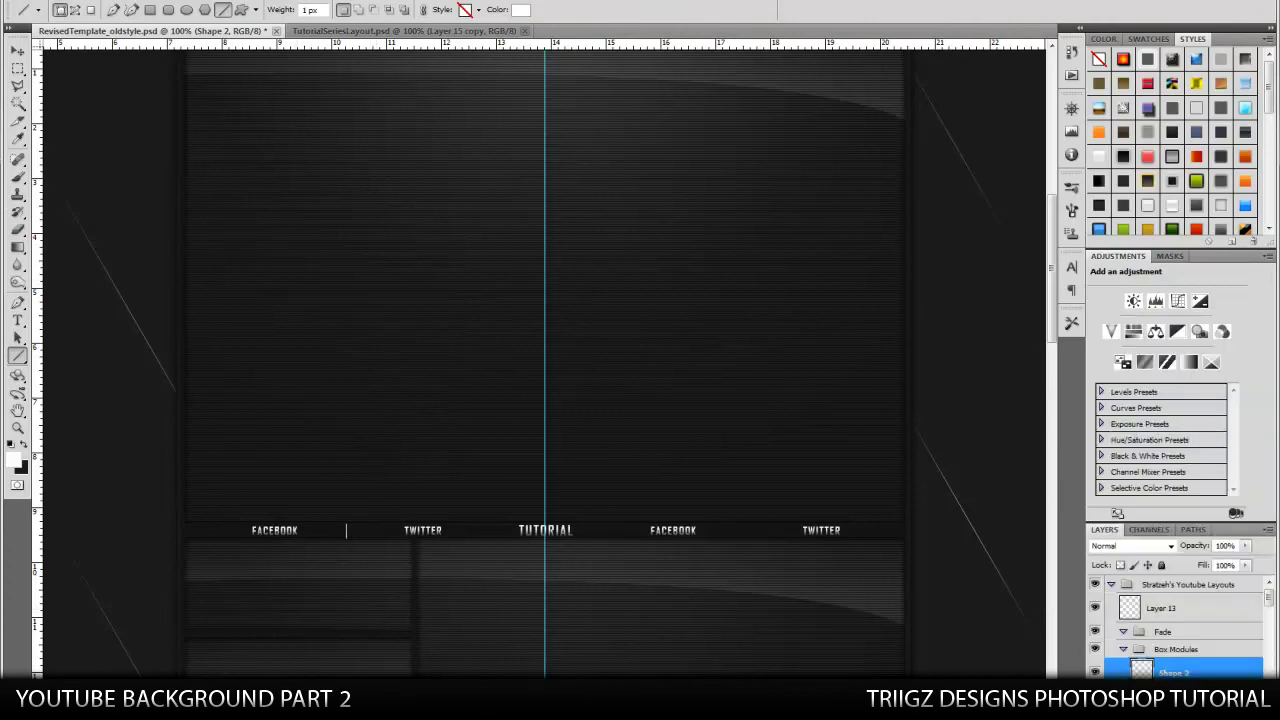
# Fade both ends of the vertical separator line using a soft Eraser sized 50 px.
pyautogui.hotkey('ctrl', '+')
pyautogui.hotkey('ctrl', '+')
pyautogui.hotkey('ctrl', '+')
pyautogui.hotkey('ctrl', '+')
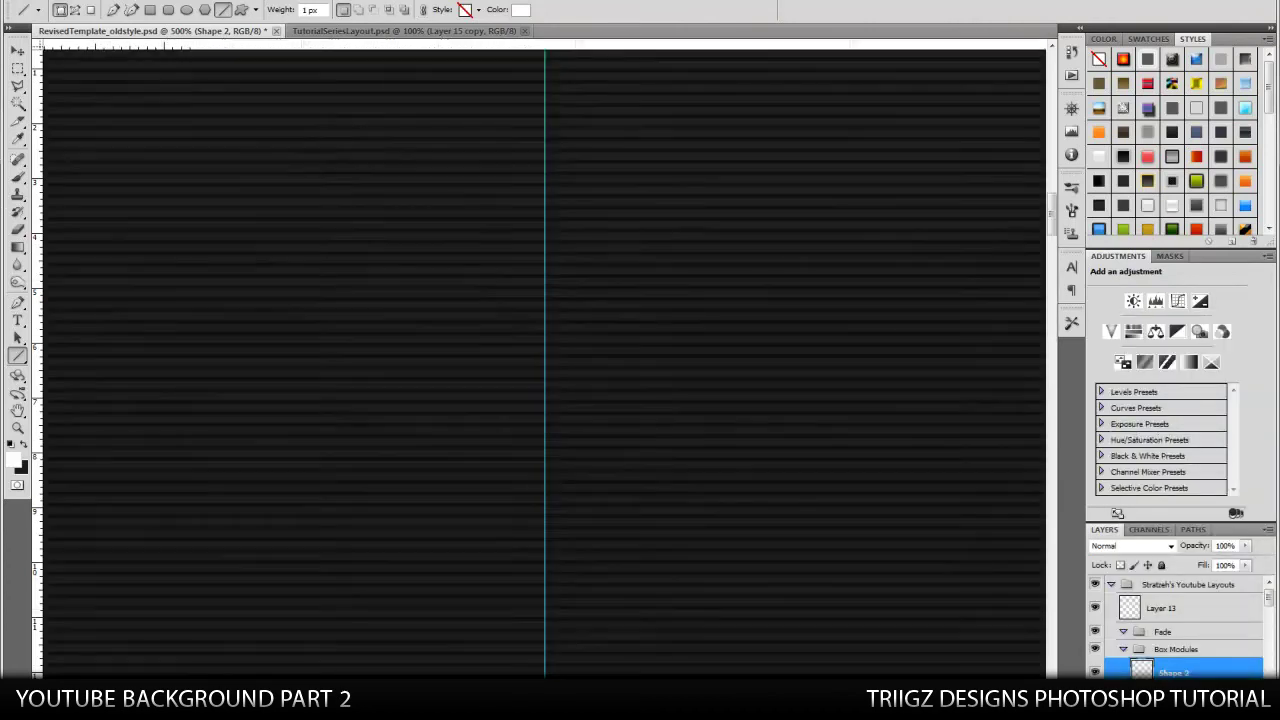
pyautogui.scroll(-5, 671, 346)
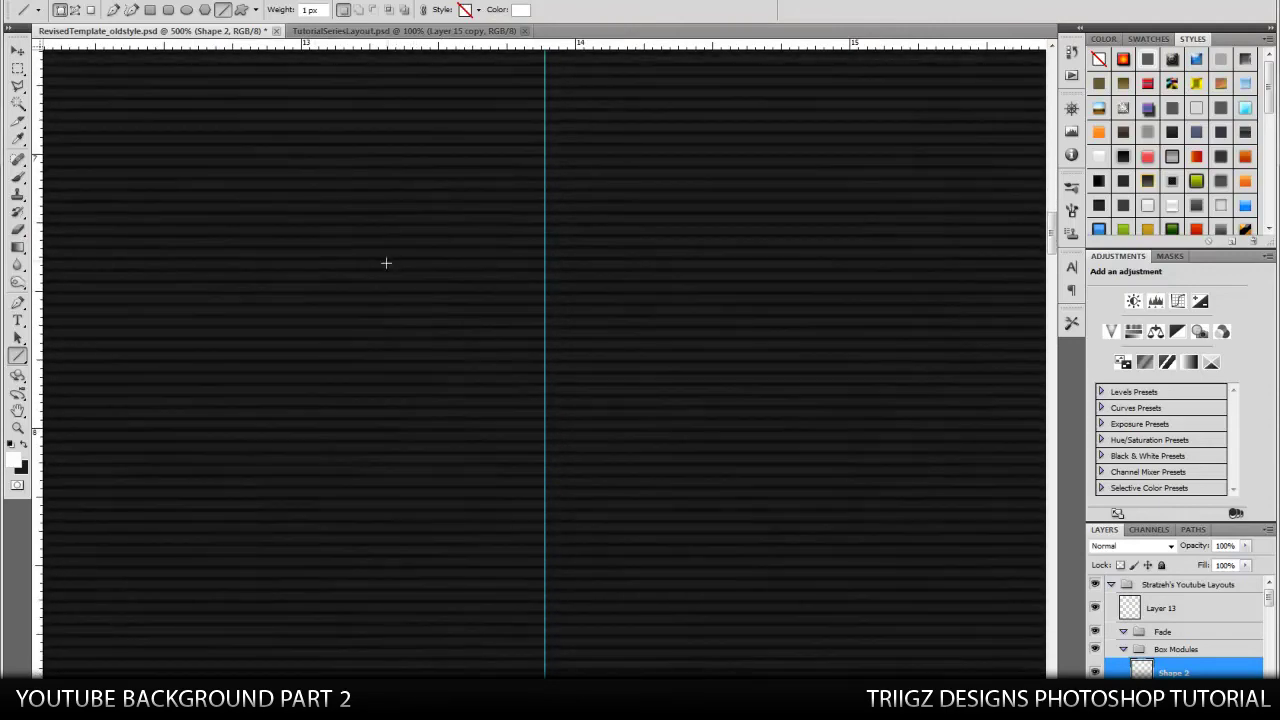
pyautogui.scroll(-1, 667, 480)
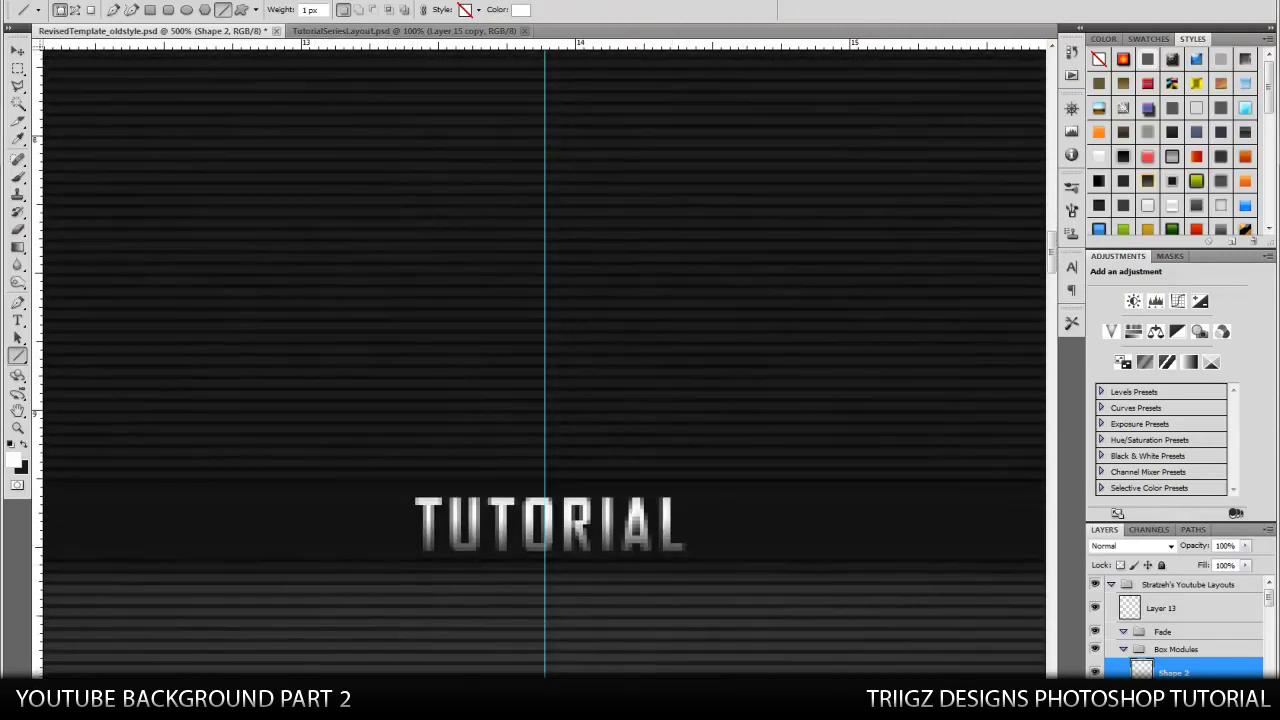
pyautogui.moveTo(622, 686); pyautogui.dragTo(540, 686)
pyautogui.hscroll(-3, 666, 480)
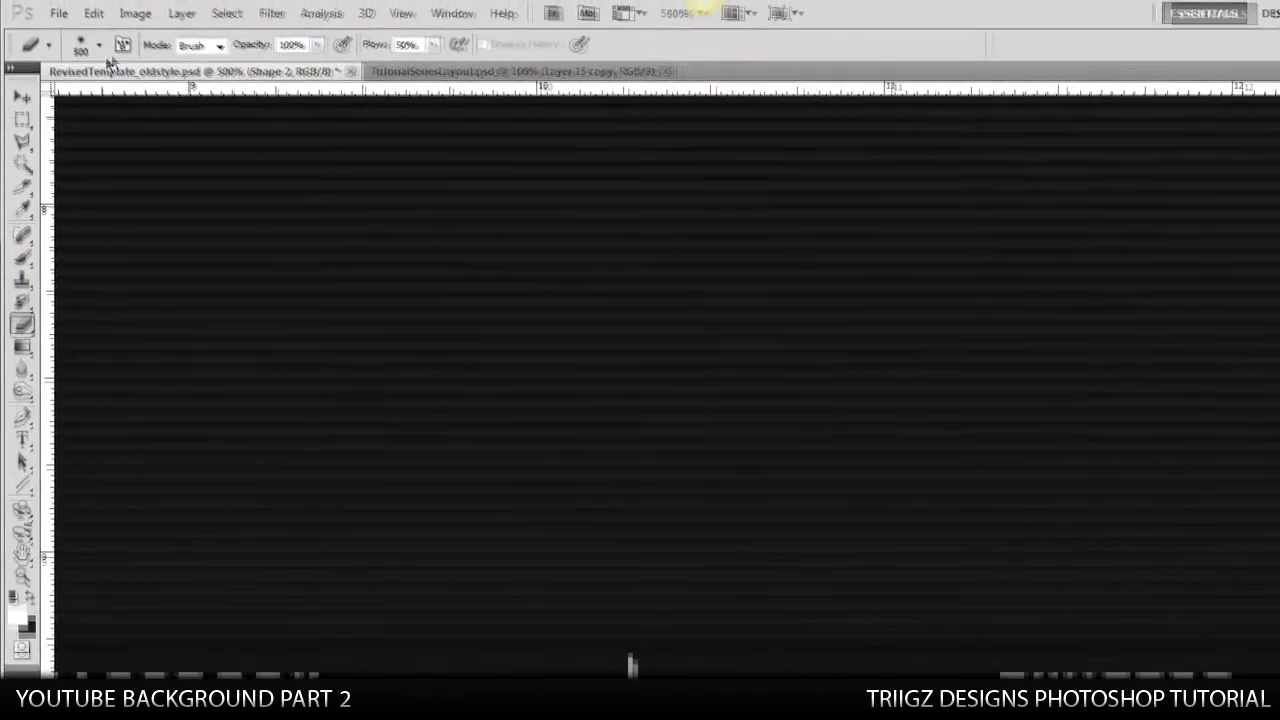
pyautogui.click(76, 9)
pyautogui.doubleClick(222, 84)
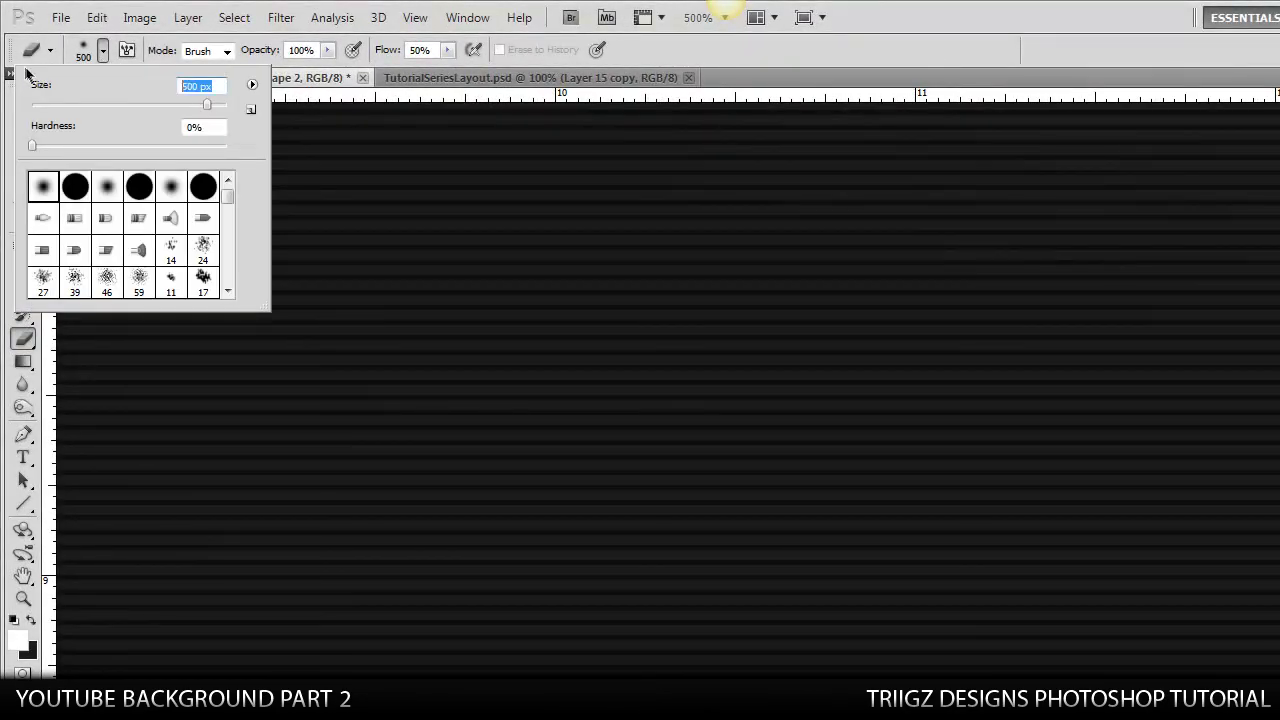
pyautogui.write('50')
pyautogui.press('Return')
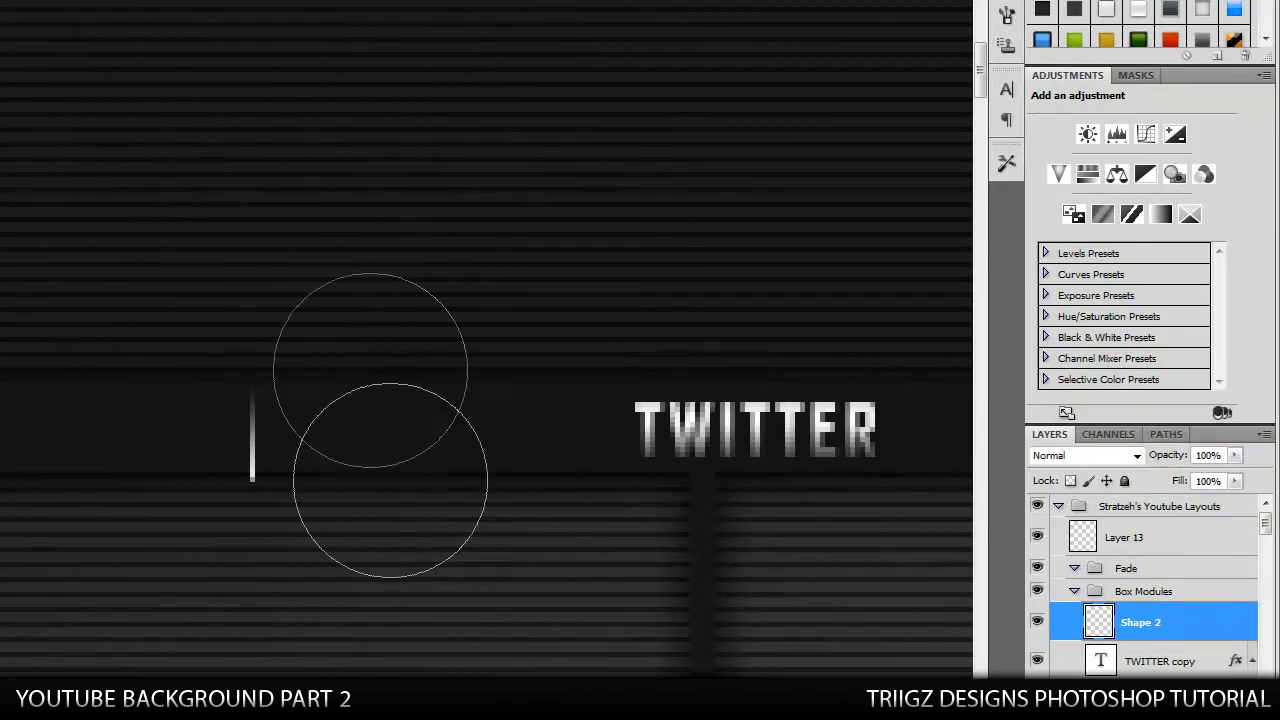
pyautogui.moveTo(126, 567)
pyautogui.mouseDown()
pyautogui.moveTo(221, 573)
pyautogui.moveTo(275, 556)
pyautogui.moveTo(159, 560)
pyautogui.mouseUp()
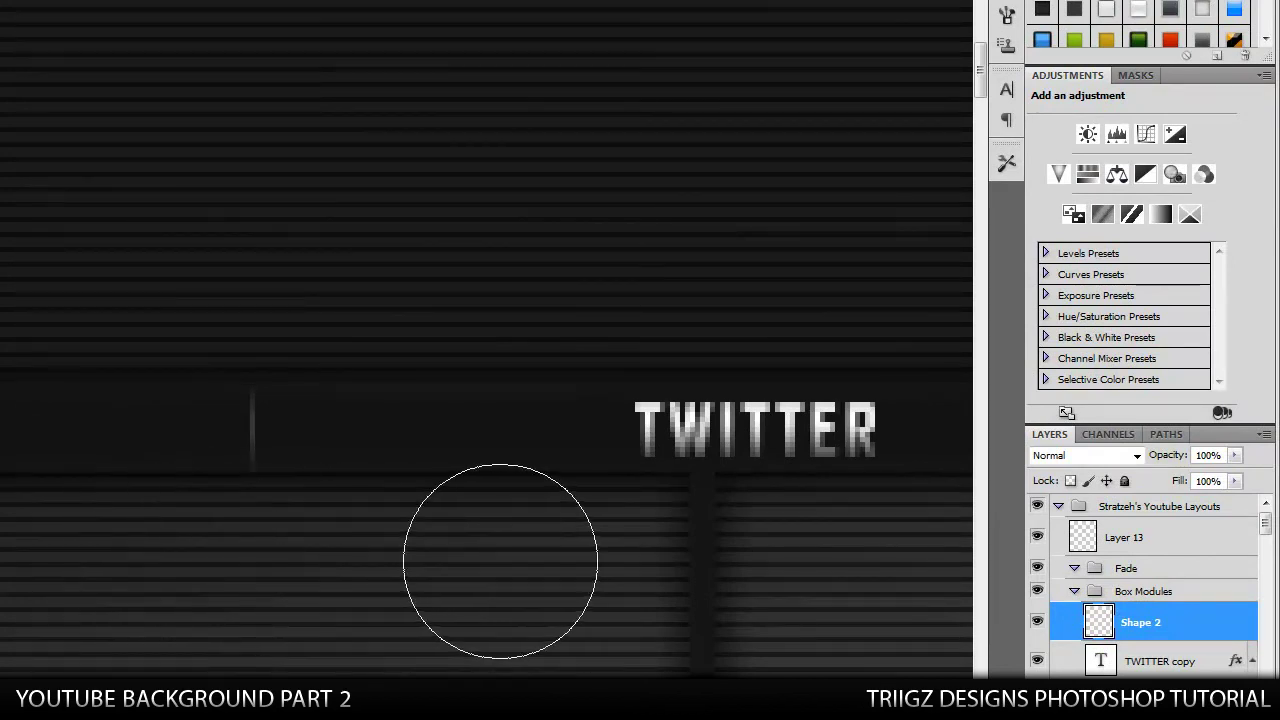
pyautogui.hotkey('ctrl', 't')
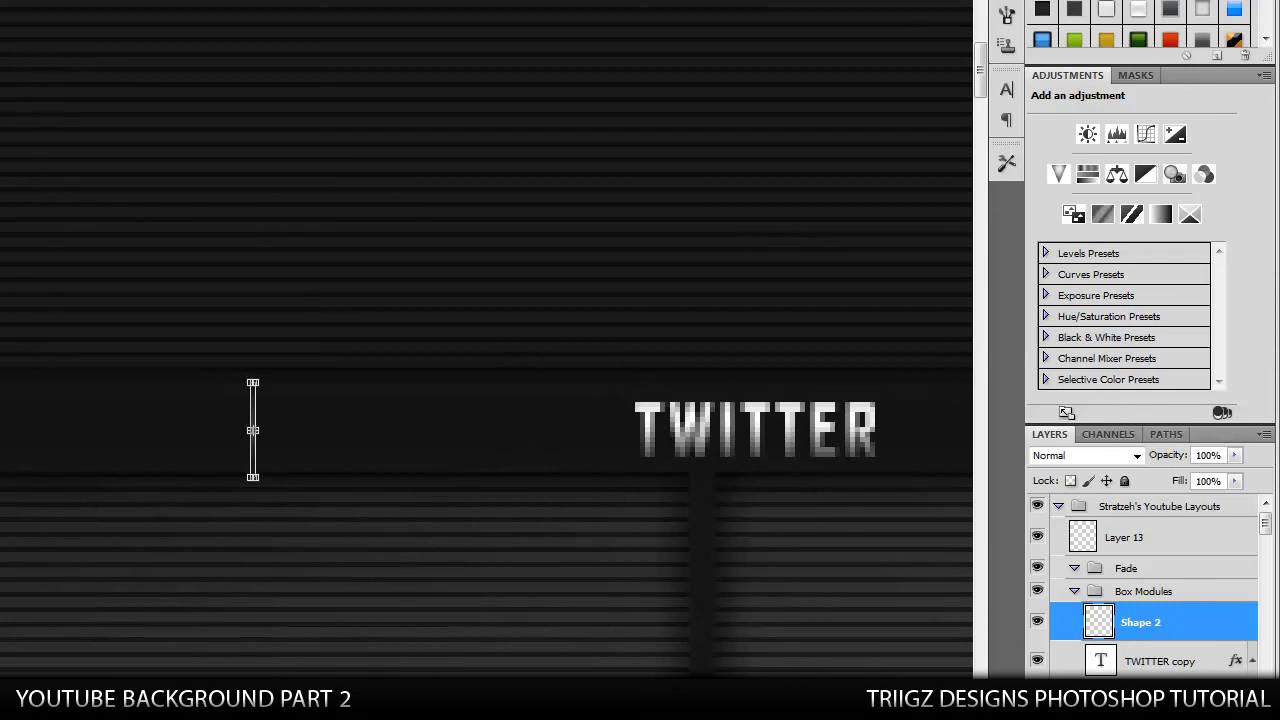
pyautogui.hotkey('ctrl', '1')
pyautogui.press('Return')
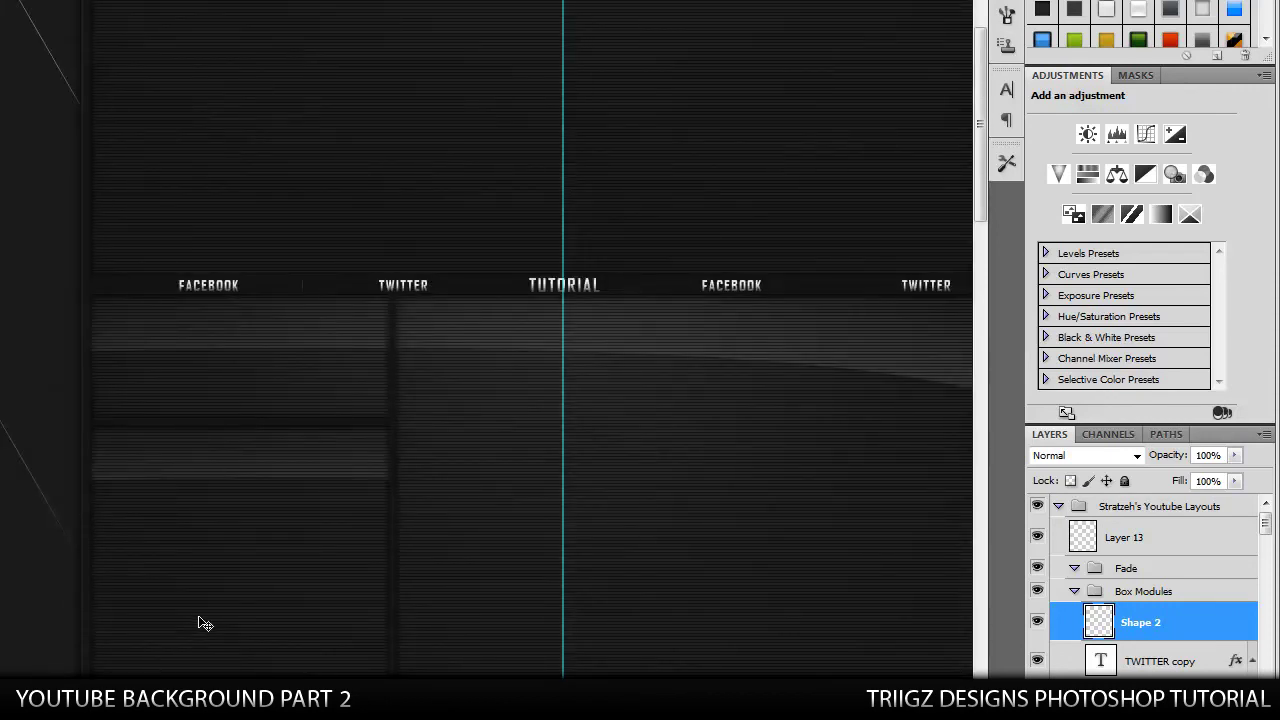
# Duplicate the faded separator line and place the copy between the left TWITTER label and TUTORIAL.
pyautogui.hotkey('ctrl', 't')
pyautogui.scroll(1, 456, 646)
pyautogui.hotkey('ctrl', 'j')
pyautogui.moveTo(256, 444); pyautogui.dragTo(408, 442)
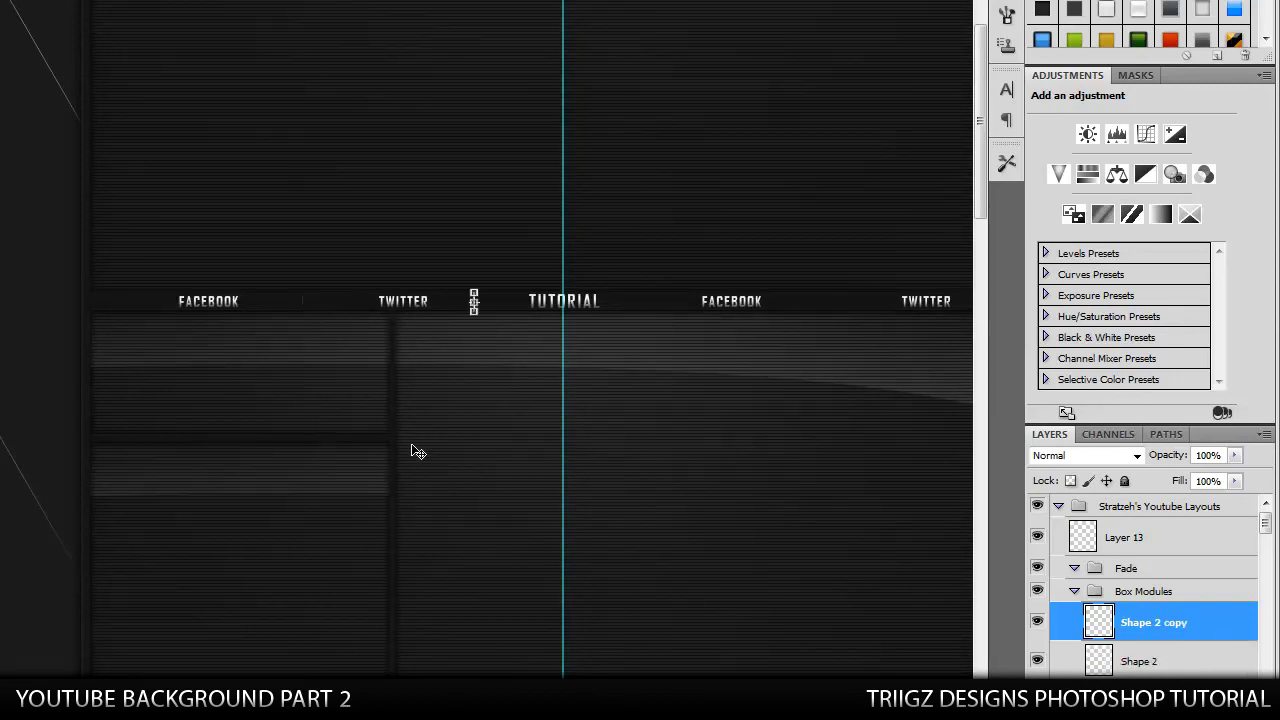
# Duplicate the separator twice more, placing one copy between TUTORIAL and FACEBOOK and the other between FACEBOOK and TWITTER.
pyautogui.hotkey('ctrl', 'j')
pyautogui.hotkey('ctrl', 't')
pyautogui.press('Return')
pyautogui.hotkey('ctrl', 'j')
pyautogui.hotkey('ctrl', 't')
pyautogui.hscroll(3, 486, 340)
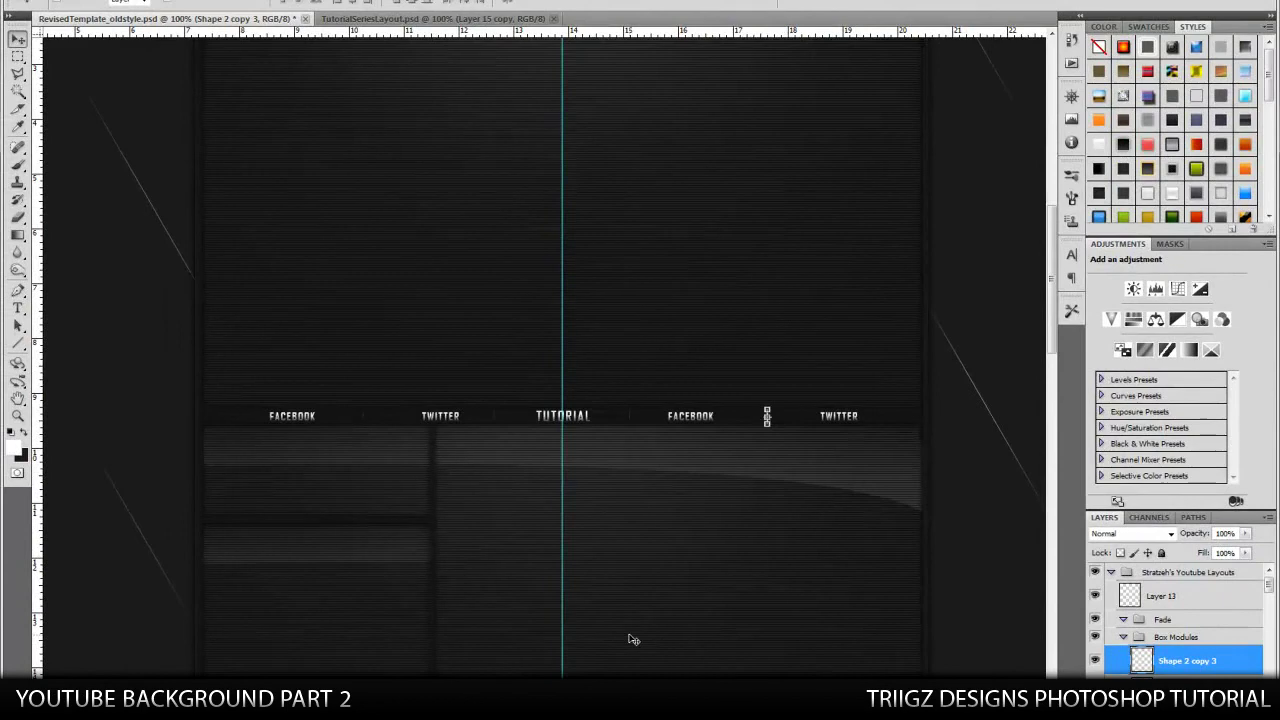
pyautogui.scroll(-2, 512, 640)
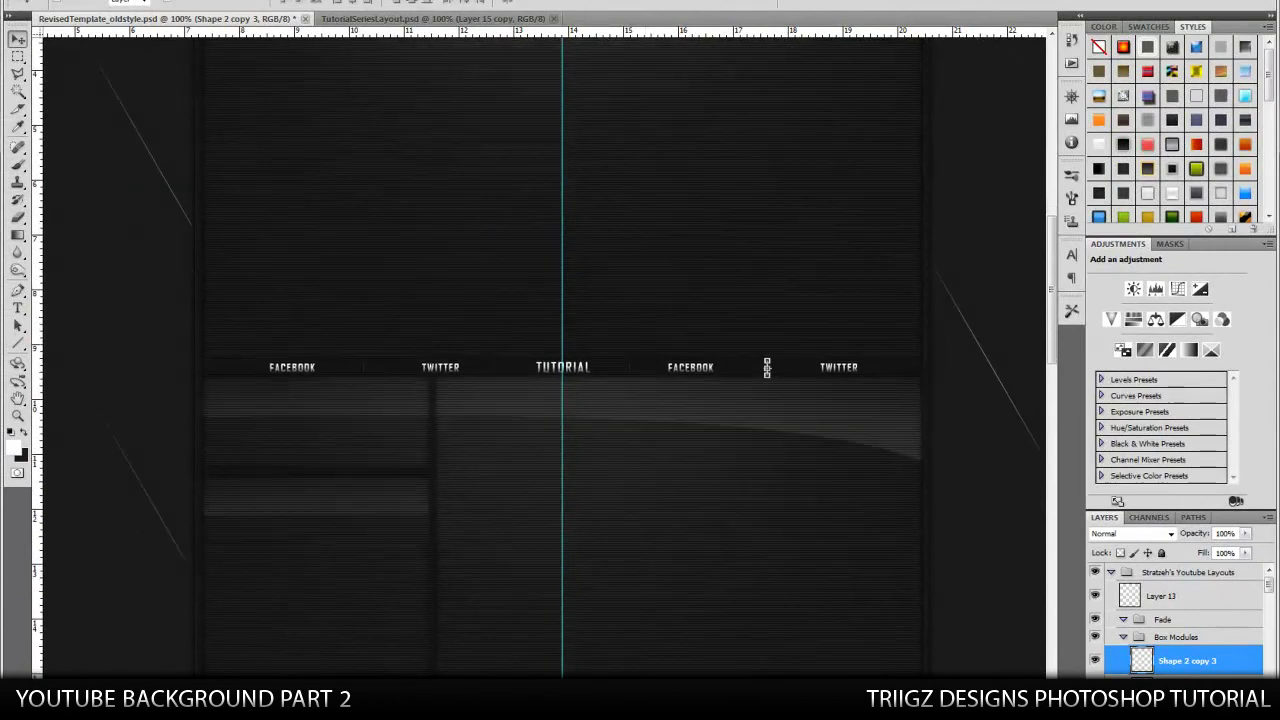
# Make Layer 13 above the Fade group the active layer and set the foreground colour to black (000000).
pyautogui.hotkey('ctrl', '-')
pyautogui.hotkey('ctrl', '-')
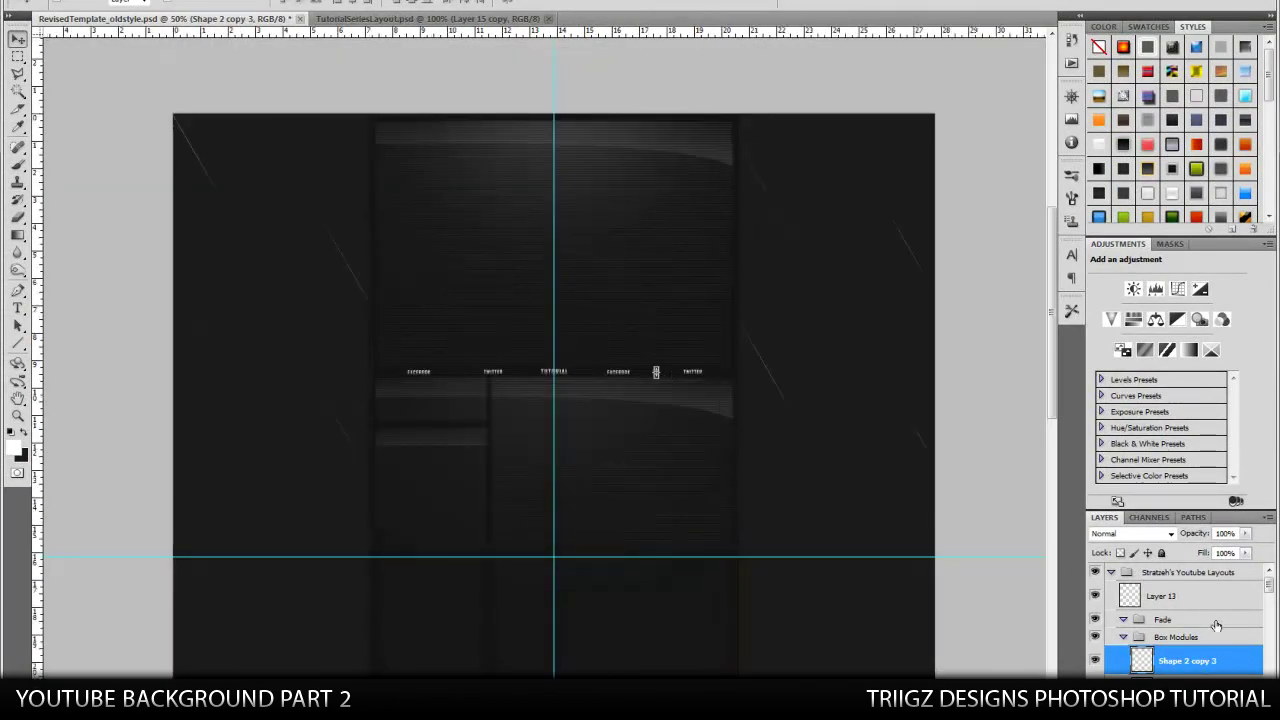
pyautogui.click(1216, 622)
pyautogui.click(1217, 595)
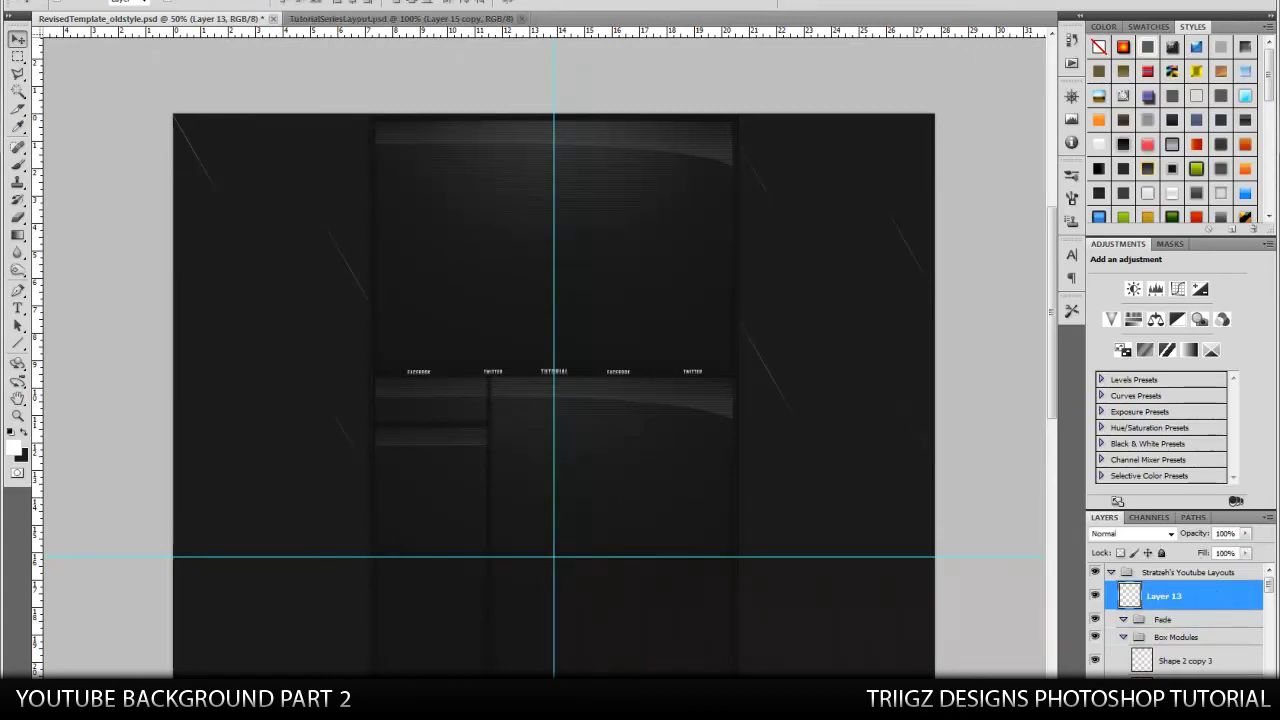
pyautogui.click(24, 433)
pyautogui.click(14, 447)
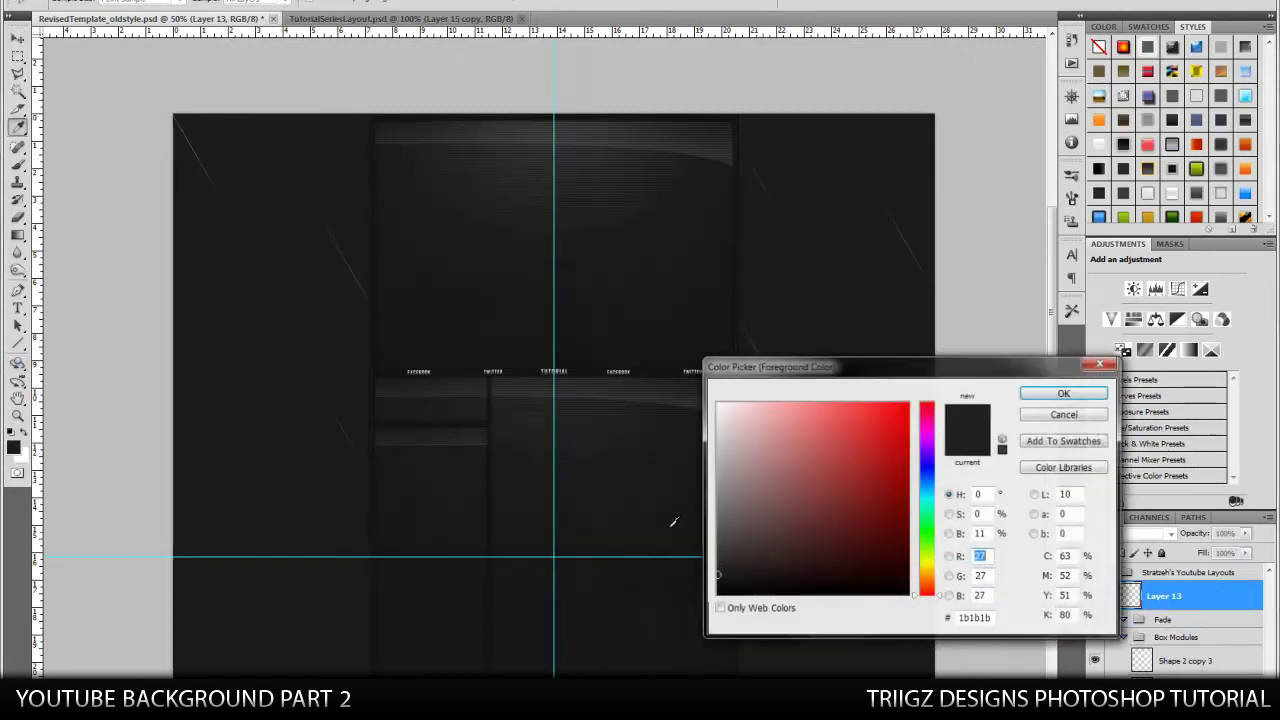
pyautogui.moveTo(780, 486); pyautogui.dragTo(716, 595)
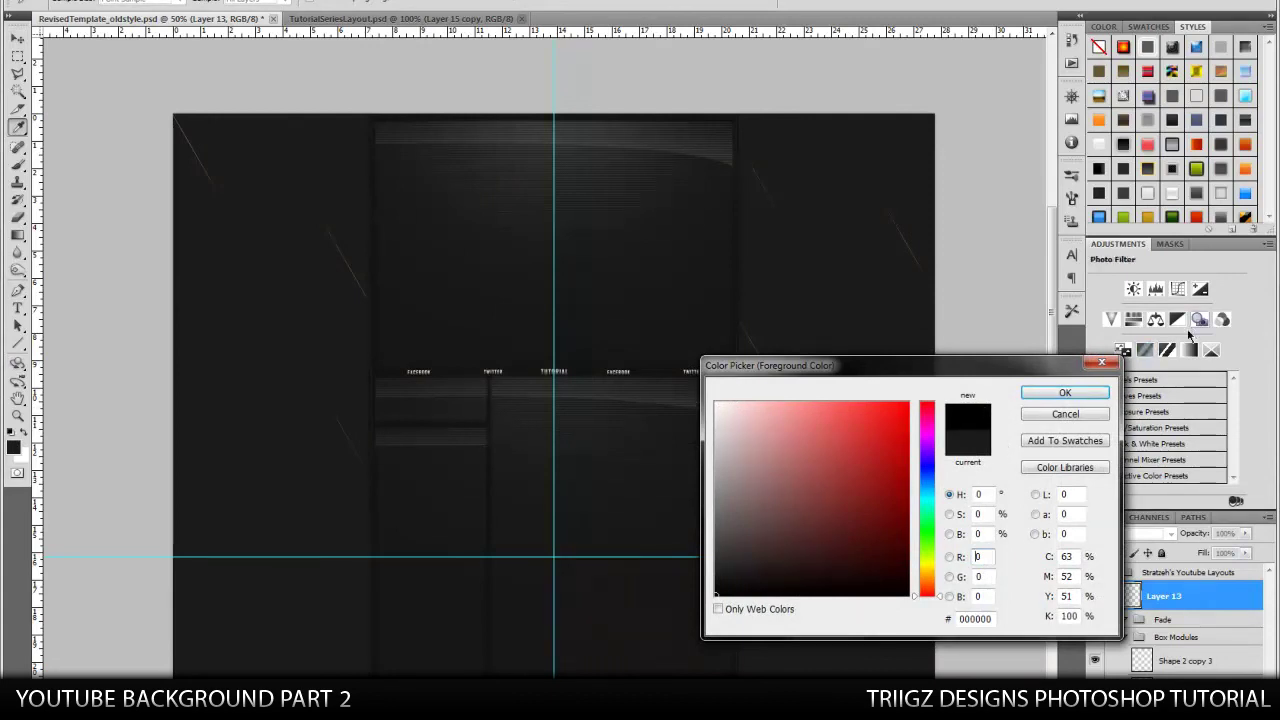
pyautogui.click(1065, 393)
pyautogui.press('v')
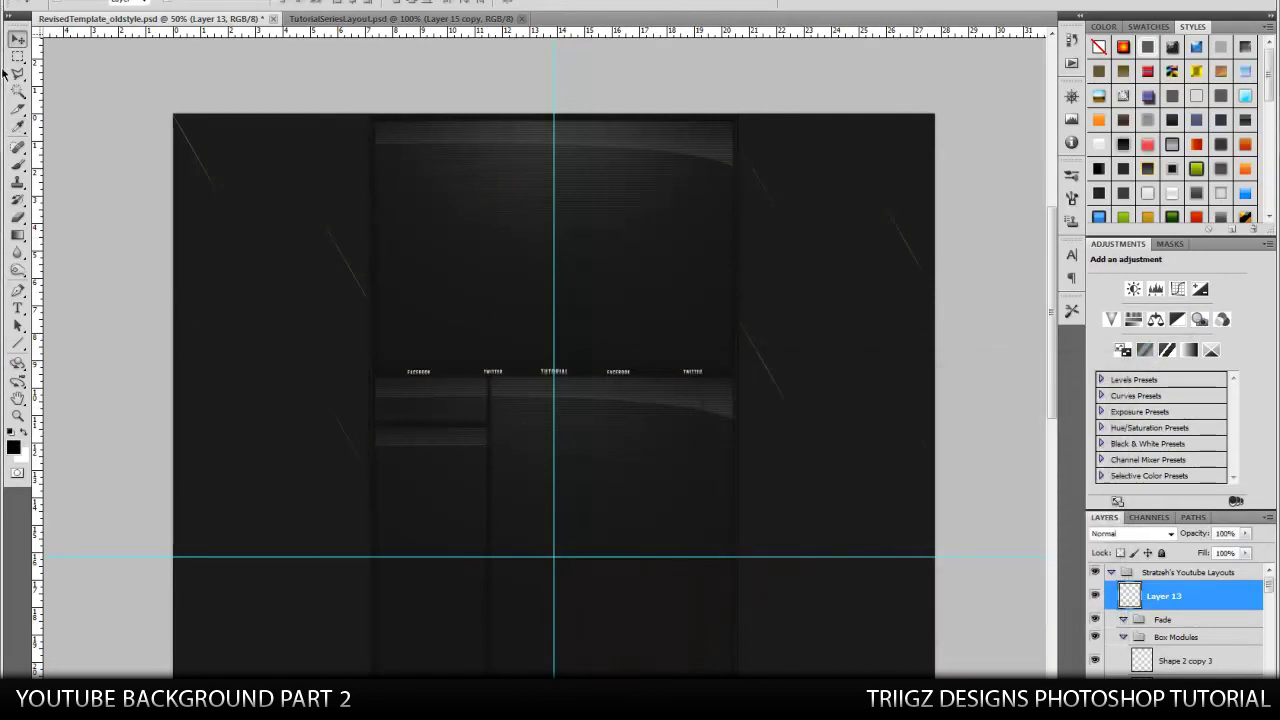
# Fill Layer 13 with a Foreground to Transparent black gradient from the canvas's bottom edge up to the horizontal guide.
pyautogui.click(18, 236)
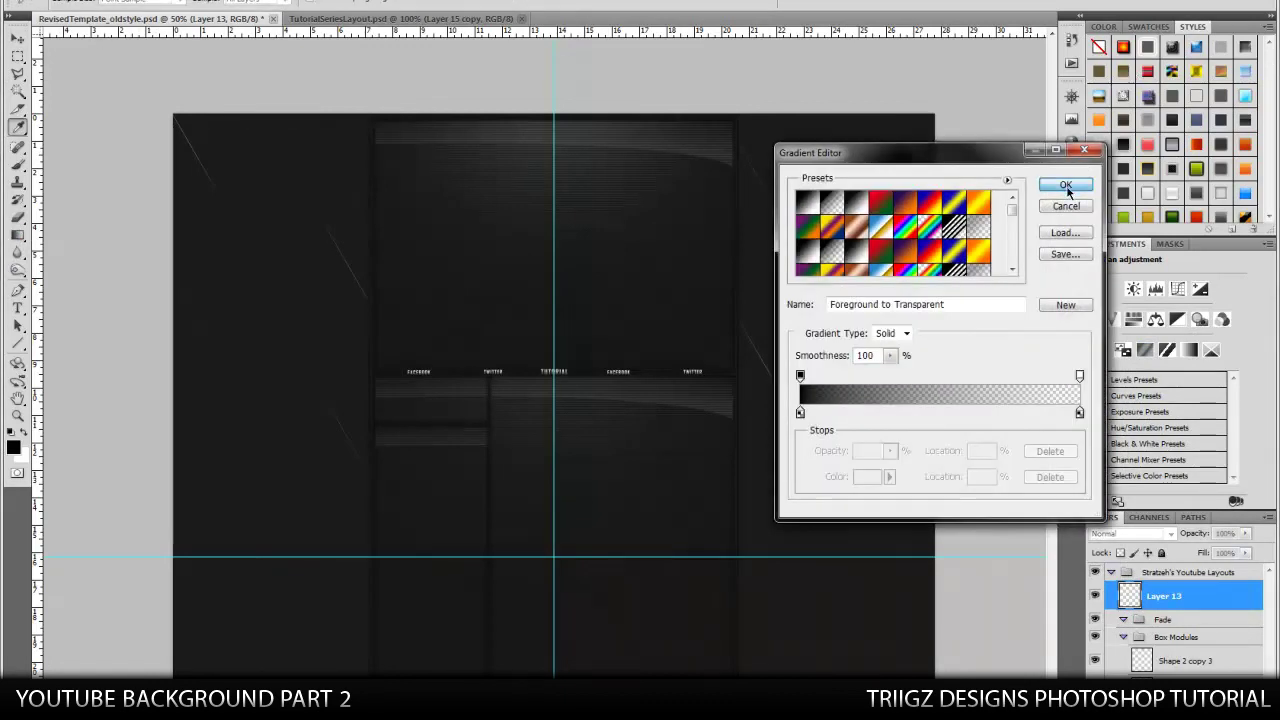
pyautogui.click(1064, 186)
pyautogui.scroll(-2, 560, 190)
pyautogui.scroll(-5, 560, 190)
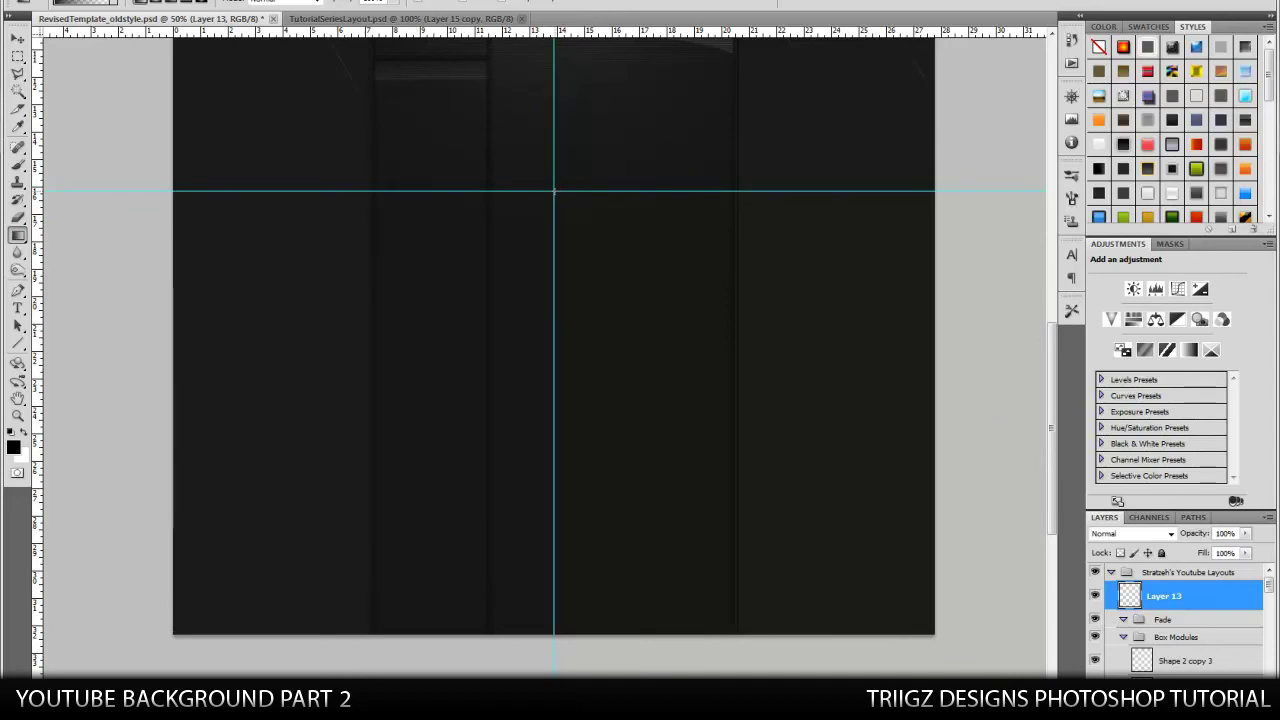
pyautogui.moveTo(553, 634); pyautogui.dragTo(553, 191)
pyautogui.scroll(4, 700, 423)
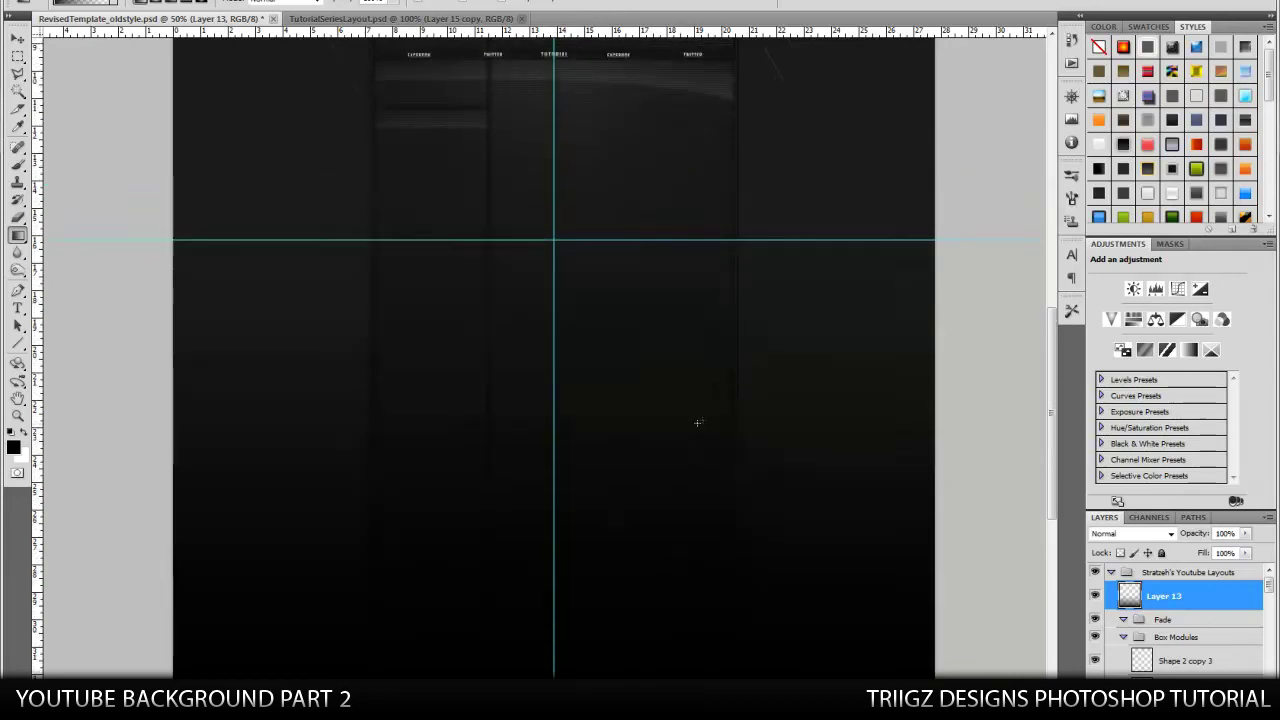
pyautogui.scroll(-1, 692, 232)
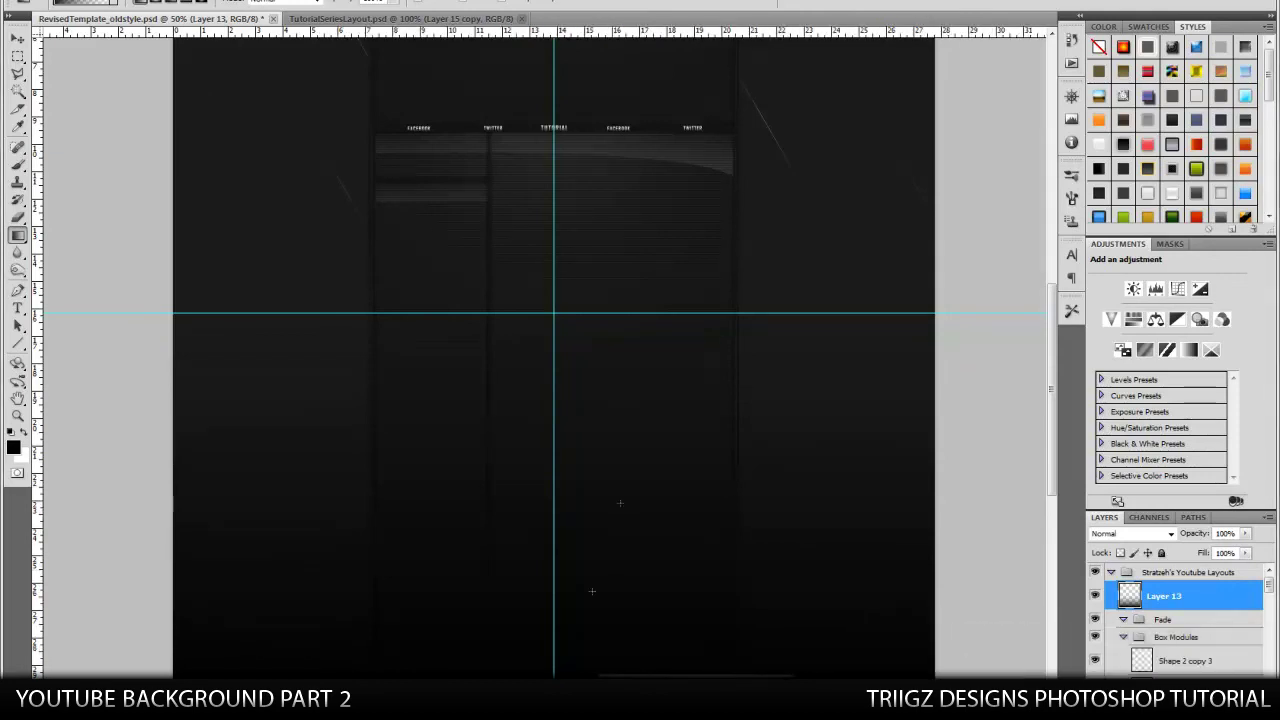
pyautogui.click(214, 1)
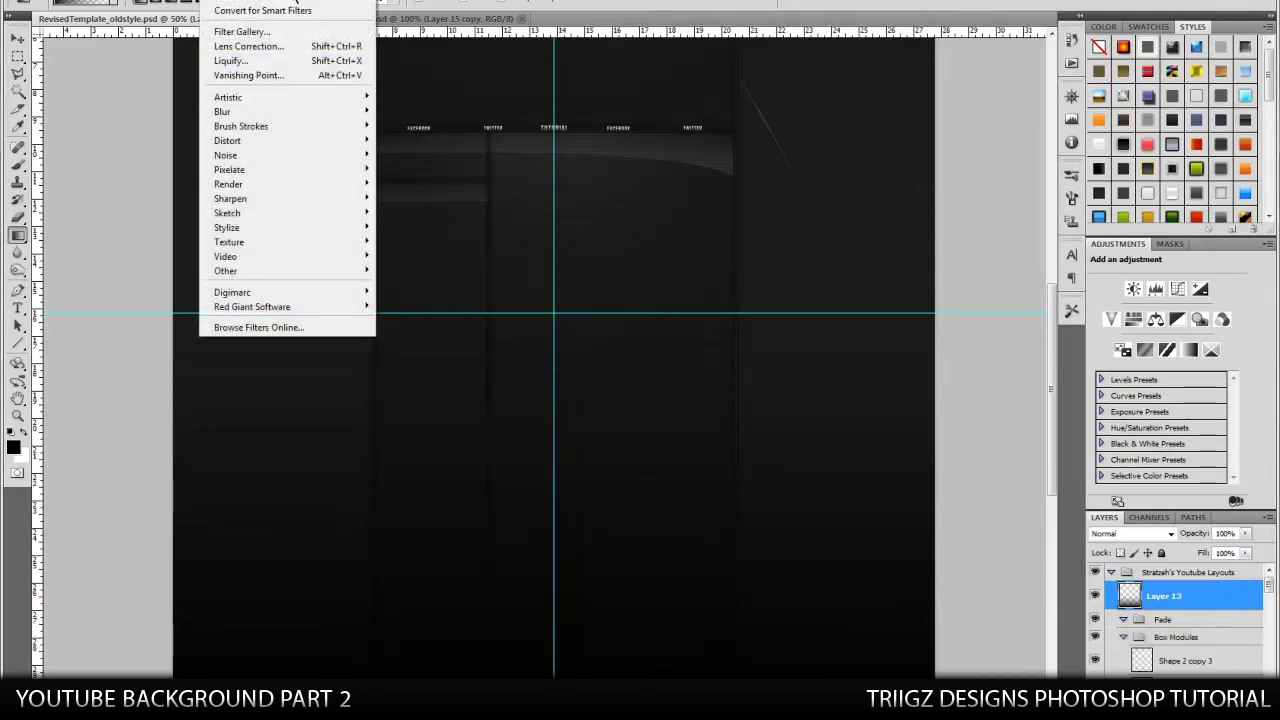
pyautogui.click(294, 1)
# Switch to the reference document TutorialSeriesLayout.psd and examine its upper box and label row.
pyautogui.press('v')
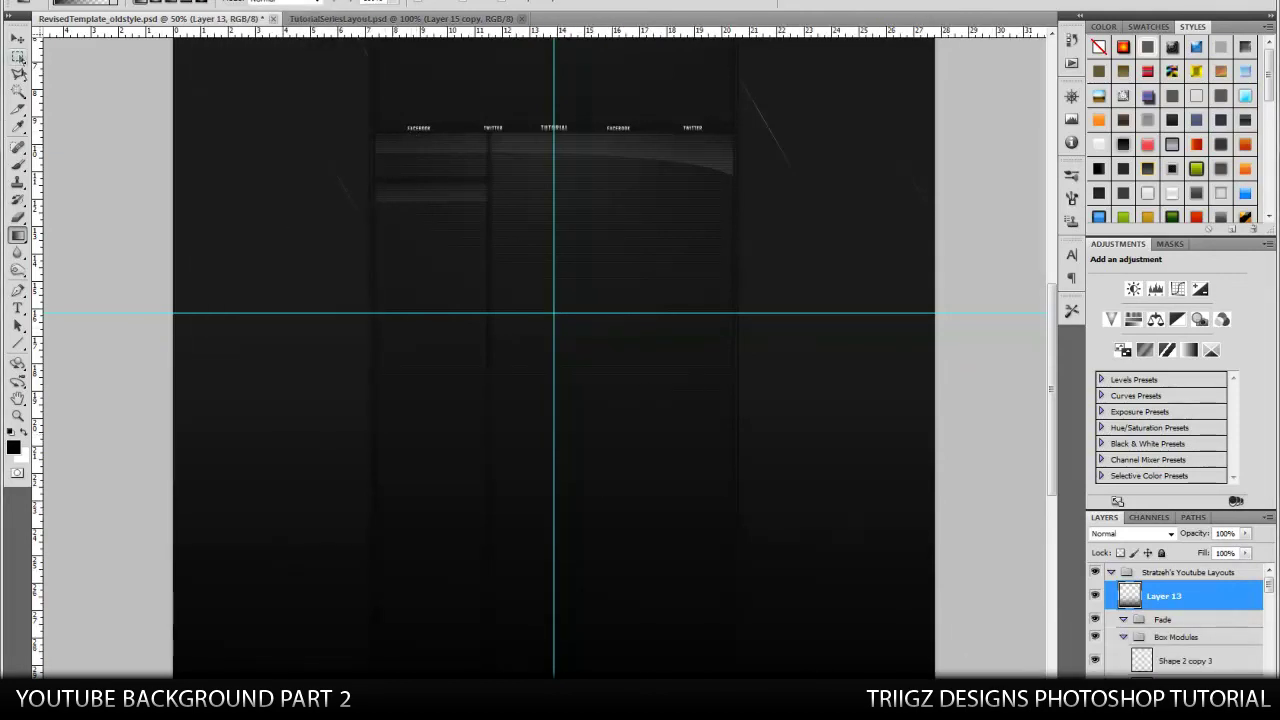
pyautogui.scroll(3, 645, 444)
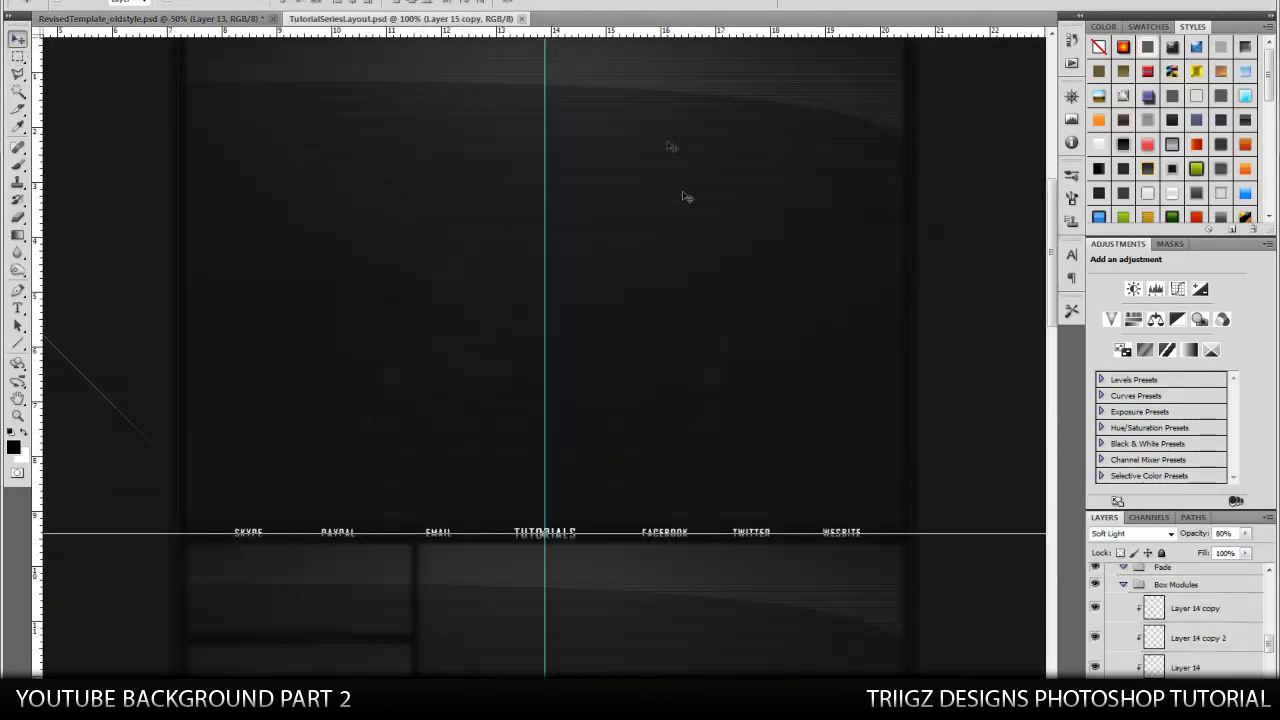
pyautogui.scroll(2, 545, 360)
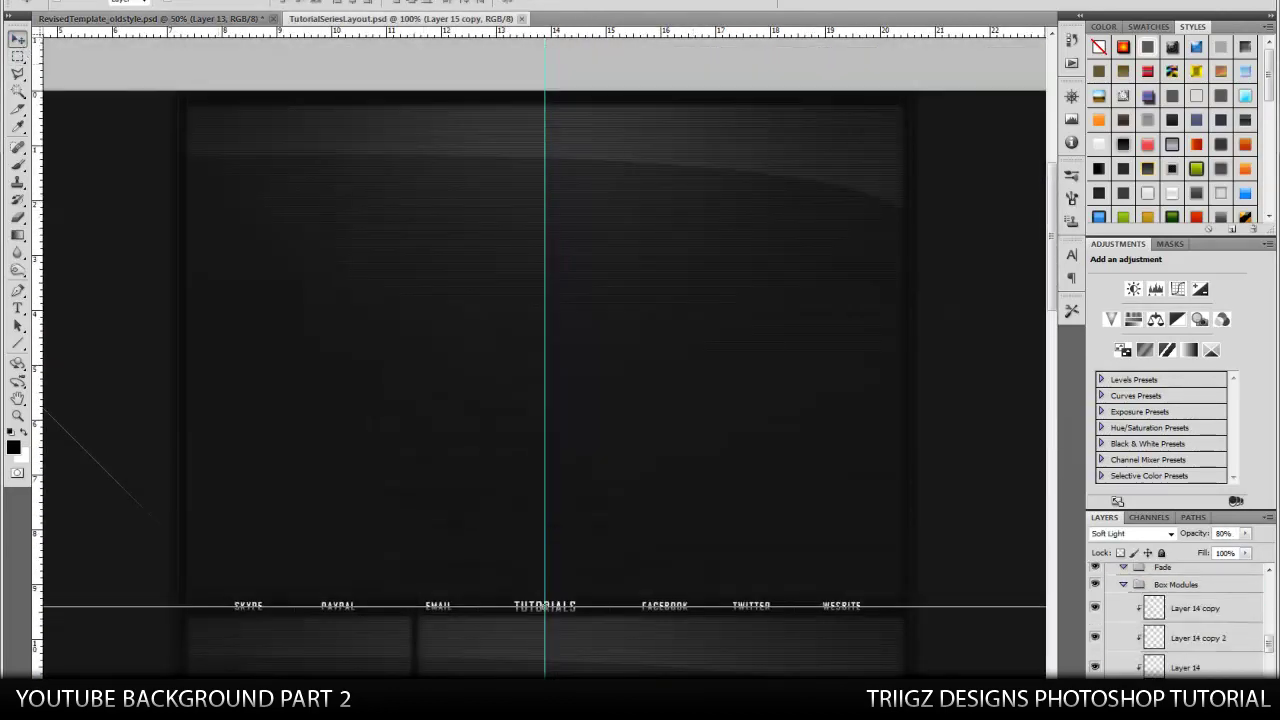